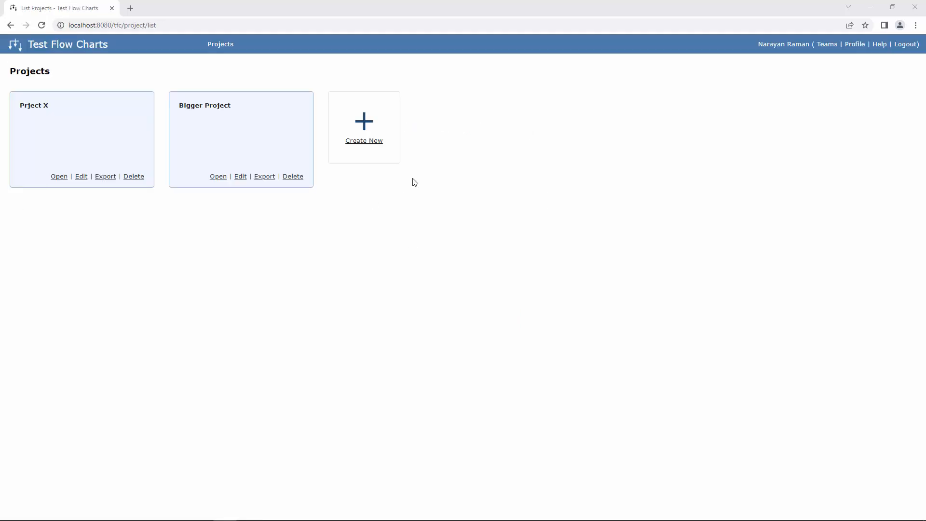
# - Create a new project titled 'TFC Demo' and start a blank flow chart in it
pyautogui.click(369, 142)
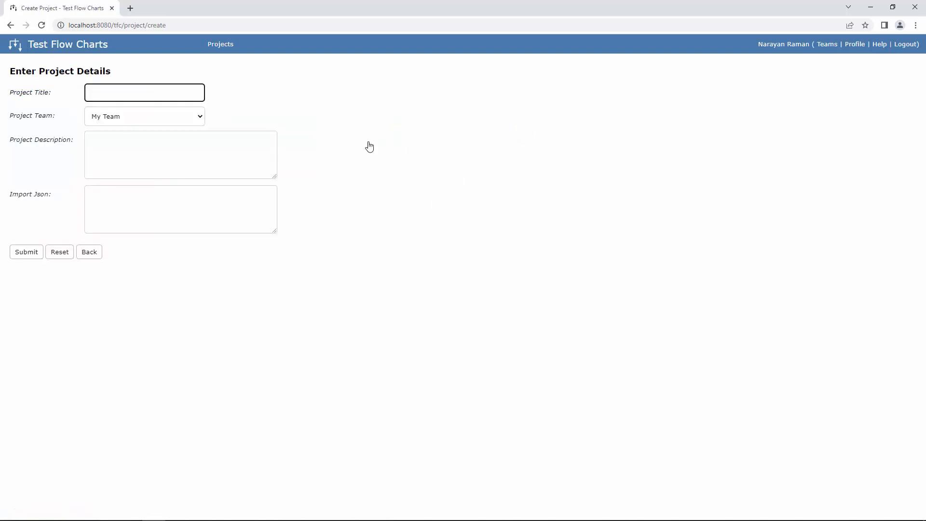
pyautogui.write('TFC Demo')
pyautogui.press('Tab')
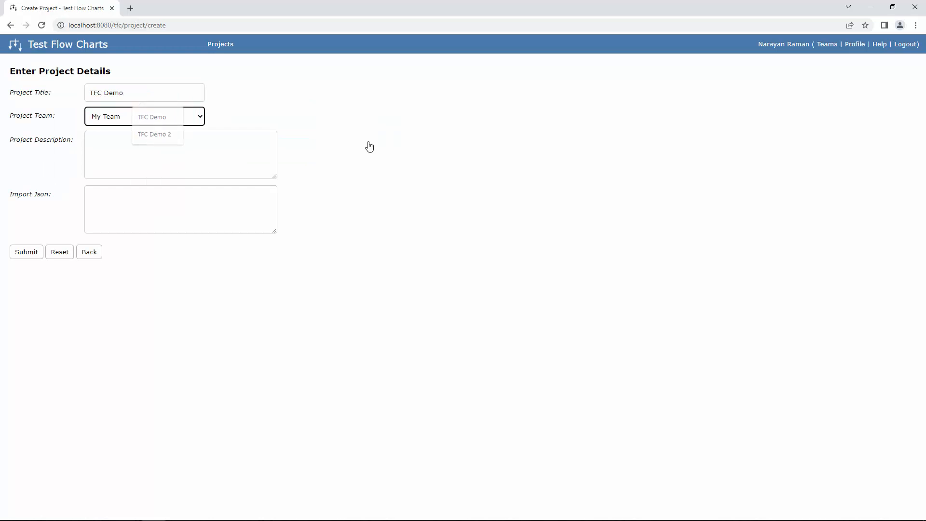
pyautogui.click(36, 248)
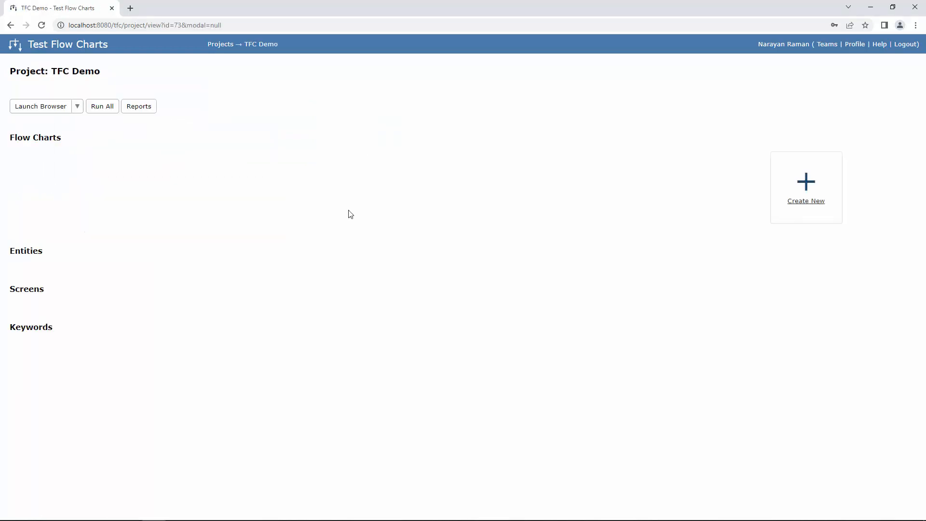
pyautogui.click(799, 204)
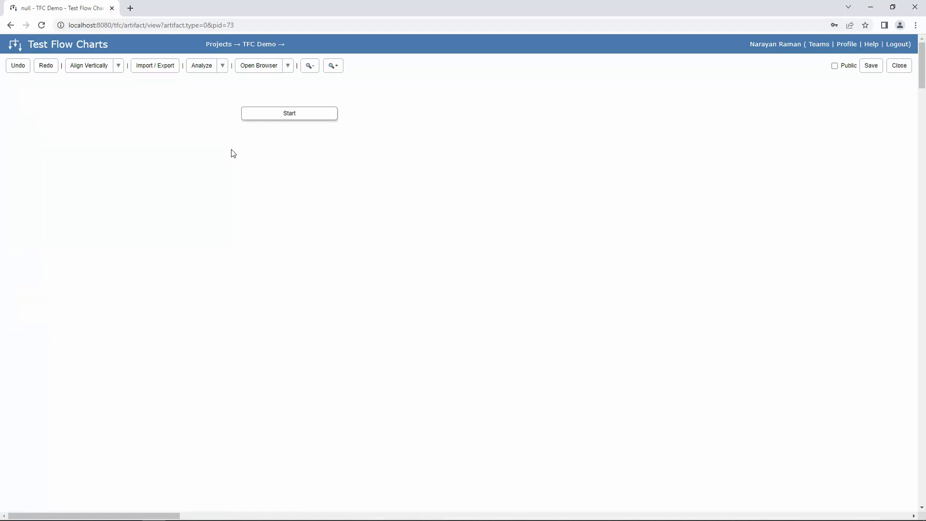
# - Open the Run Settings from the Open Browser dropdown
pyautogui.click(287, 66)
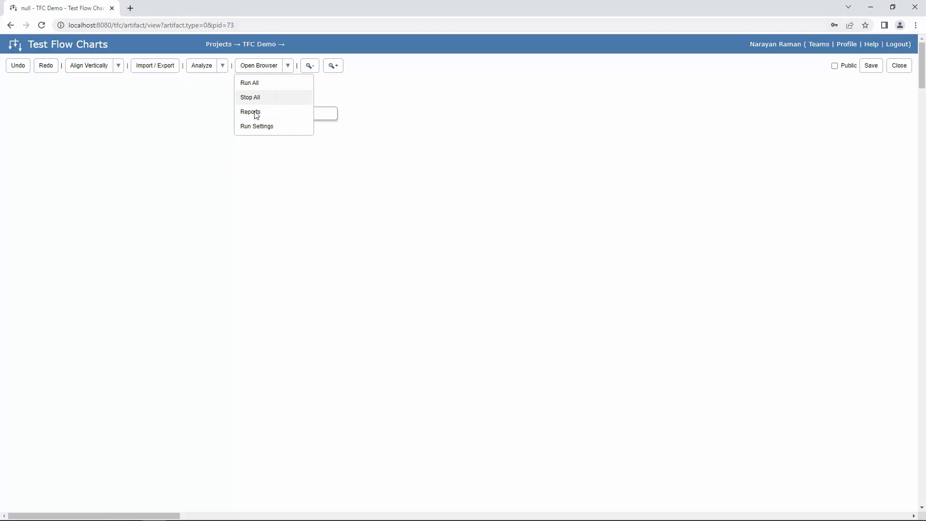
pyautogui.click(256, 127)
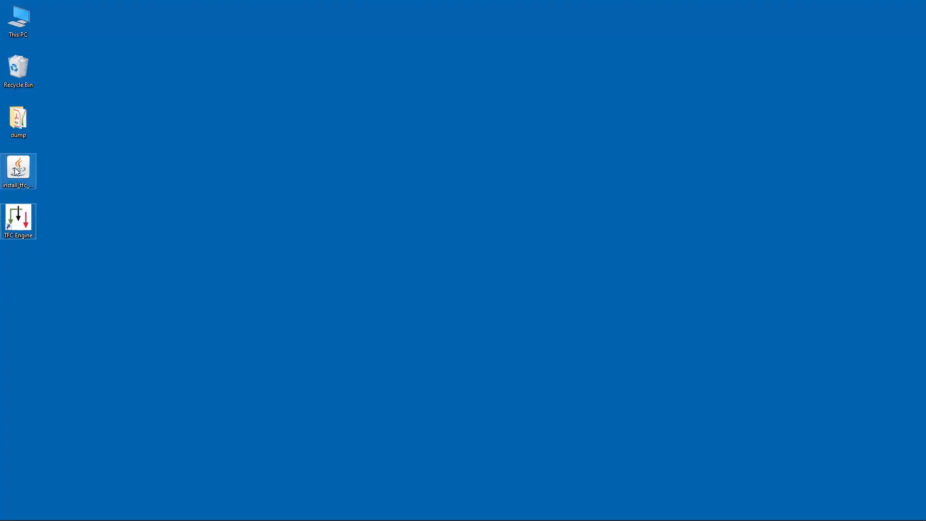
# - Cancel the TFC Engine installer and confirm quitting the installation
pyautogui.click(16, 174)
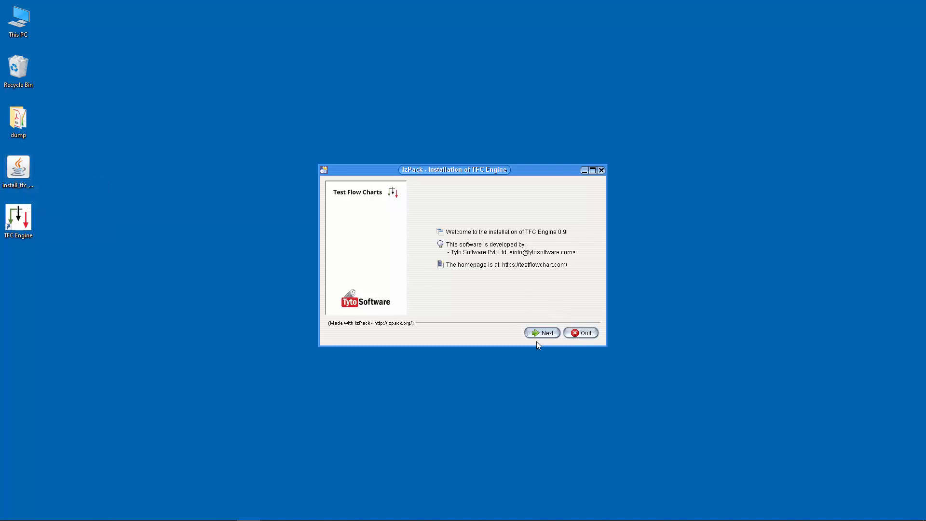
pyautogui.click(603, 172)
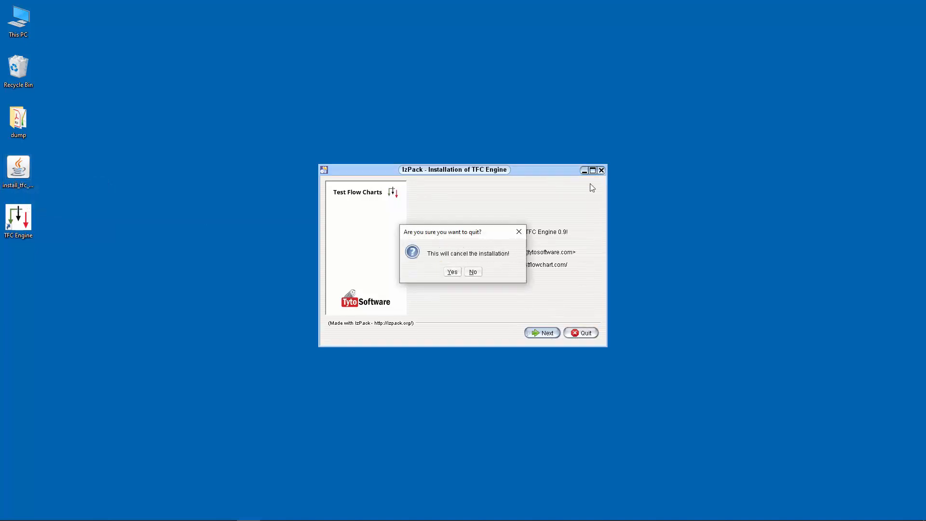
pyautogui.click(451, 273)
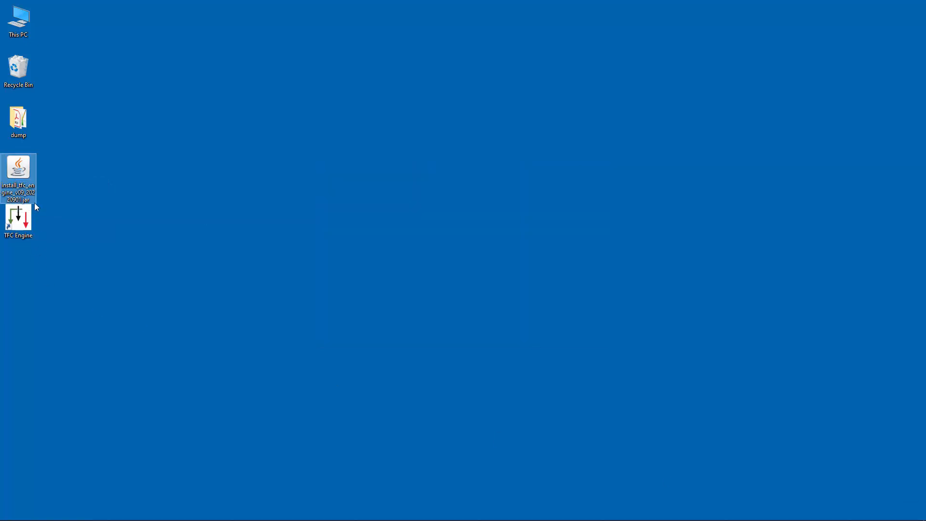
# - Launch TFC Engine from its desktop shortcut and minimize its console window
pyautogui.click(19, 230)
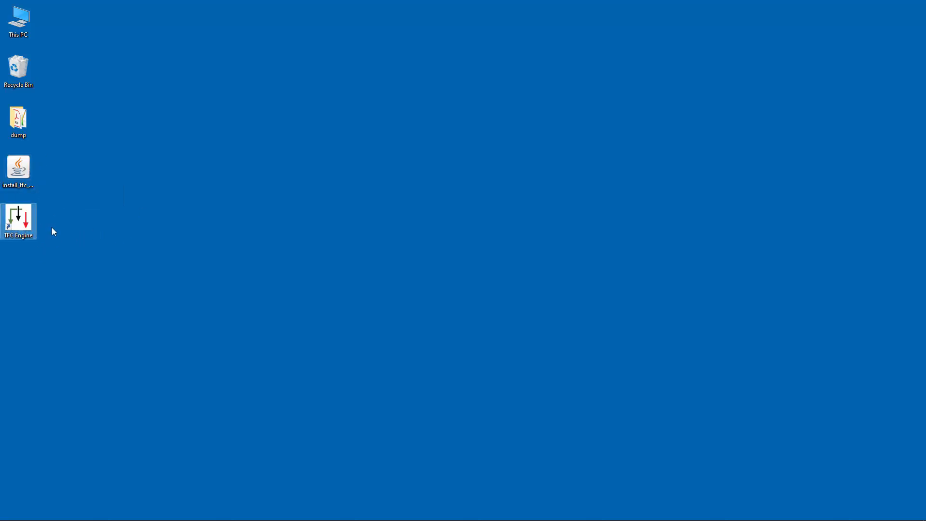
pyautogui.hotkey('alt', 'Tab')
pyautogui.hotkey('alt', 'Tab')
pyautogui.doubleClick(13, 225)
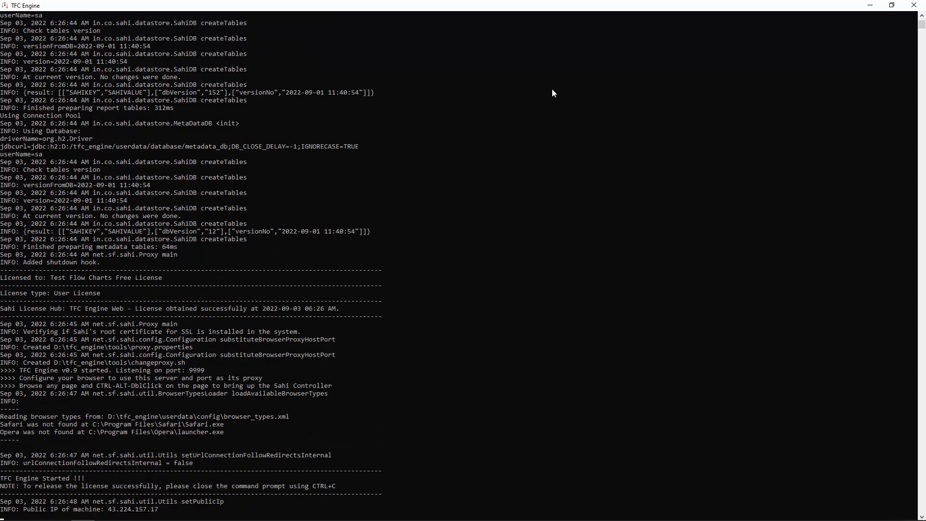
pyautogui.click(872, 5)
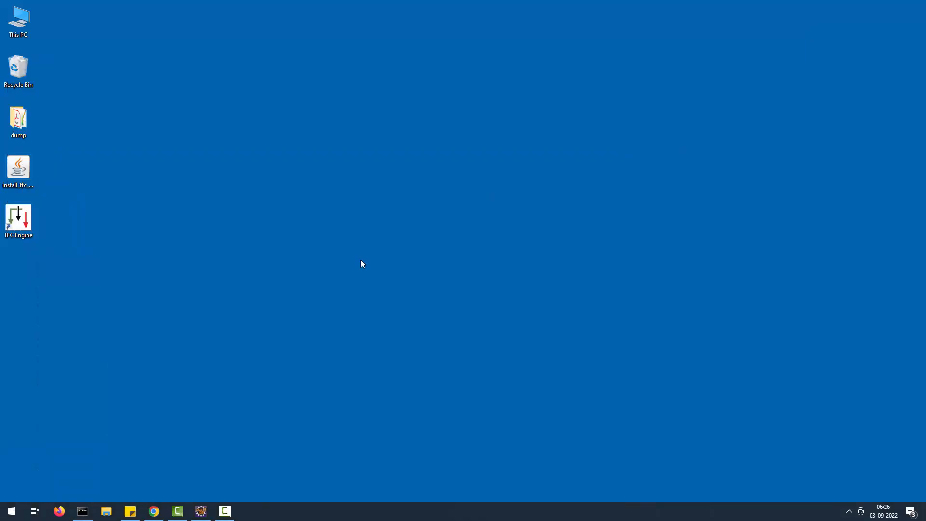
# - Refresh Run Settings so TFC Engine shows Running, keep chrome as browser, and open Configure
pyautogui.hotkey('alt', 'Tab')
pyautogui.press('Tab')
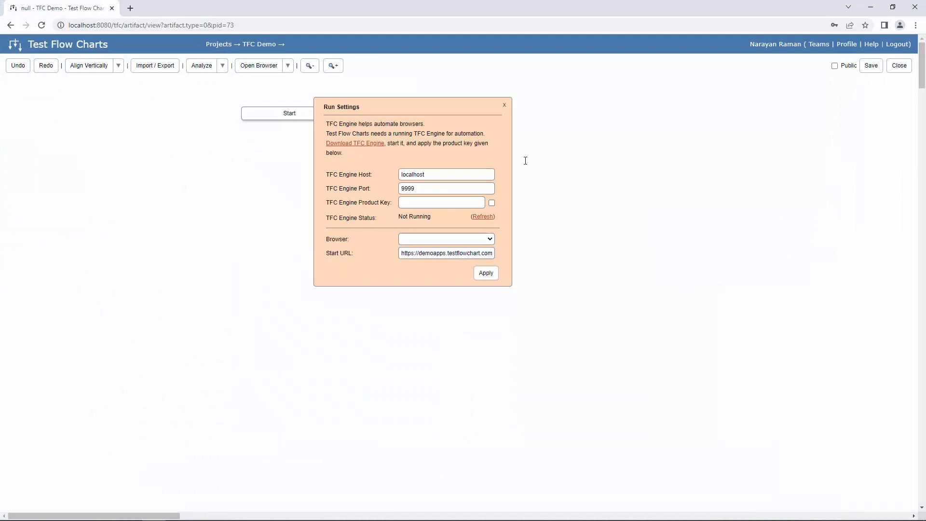
pyautogui.click(485, 216)
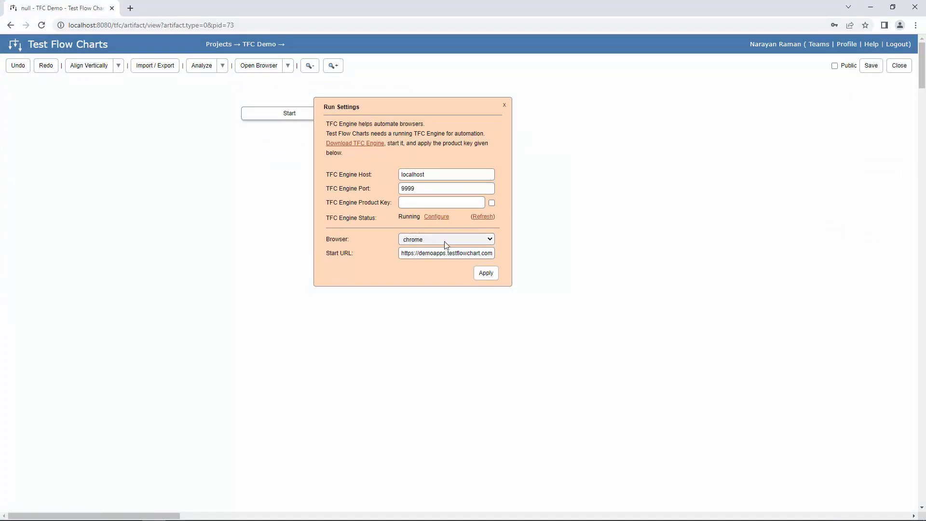
pyautogui.click(473, 238)
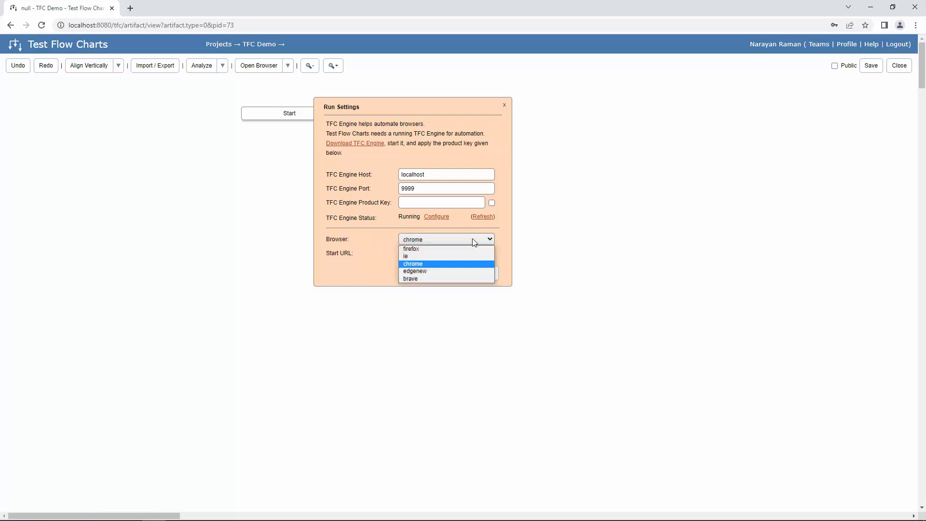
pyautogui.click(449, 263)
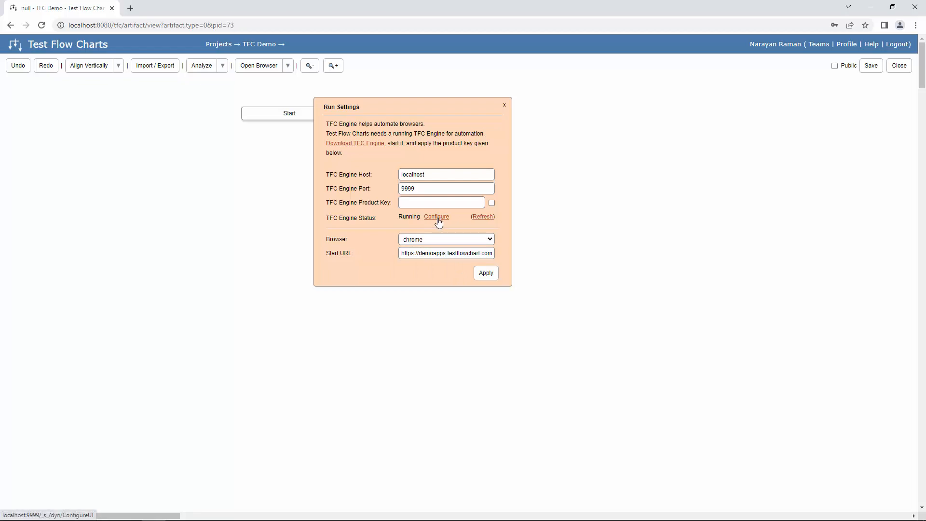
pyautogui.click(437, 217)
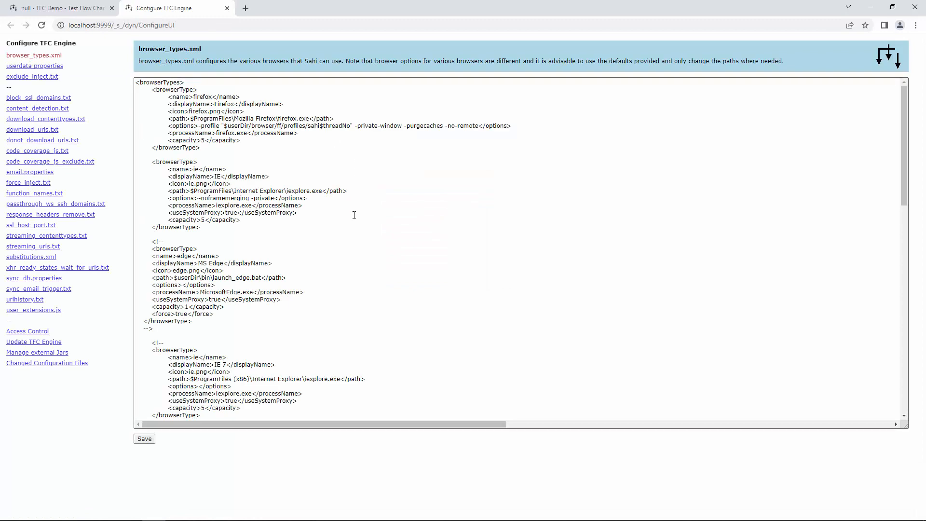
# - Inspect the chrome entry and its install path in browser_types.xml, then close the configuration tab
pyautogui.scroll(-1, 354, 215)
pyautogui.scroll(1, 345, 215)
pyautogui.scroll(-4, 315, 221)
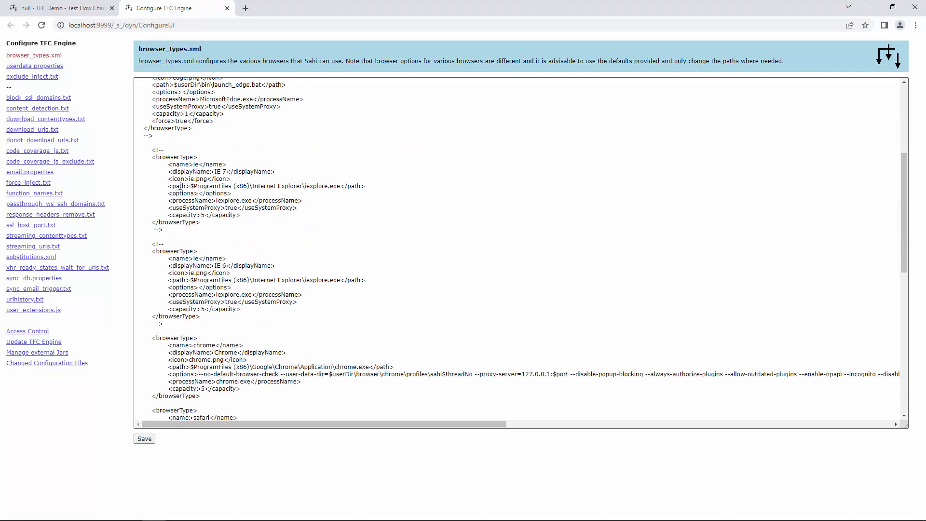
pyautogui.scroll(-2, 259, 230)
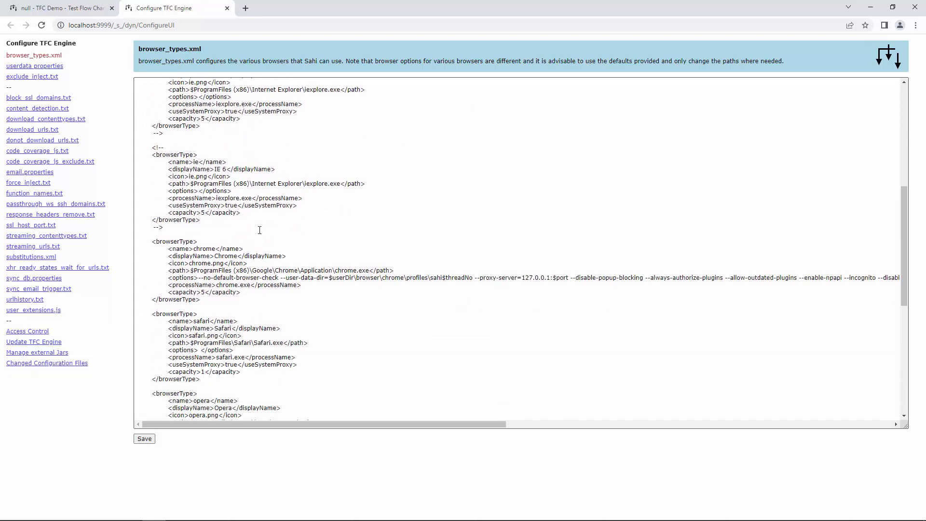
pyautogui.doubleClick(202, 248)
pyautogui.moveTo(193, 270); pyautogui.dragTo(271, 270)
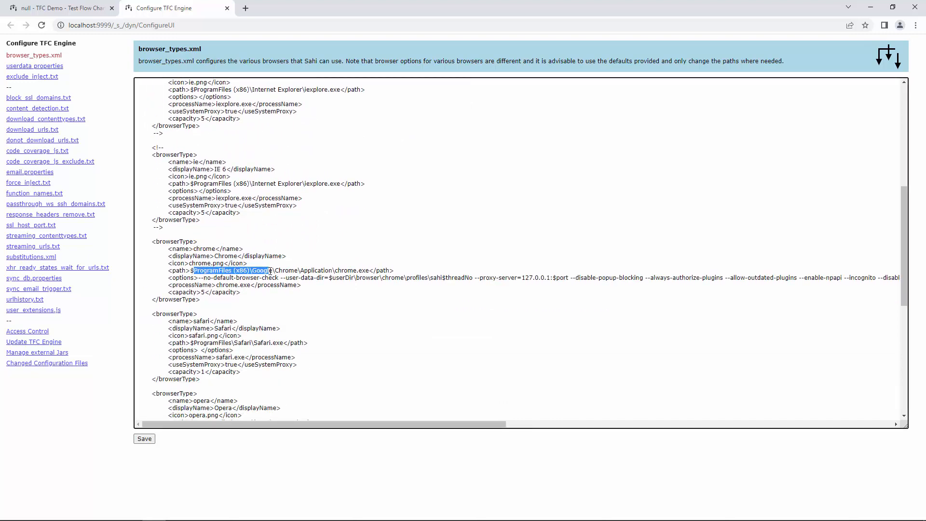
pyautogui.click(321, 270)
pyautogui.scroll(5, 670, 91)
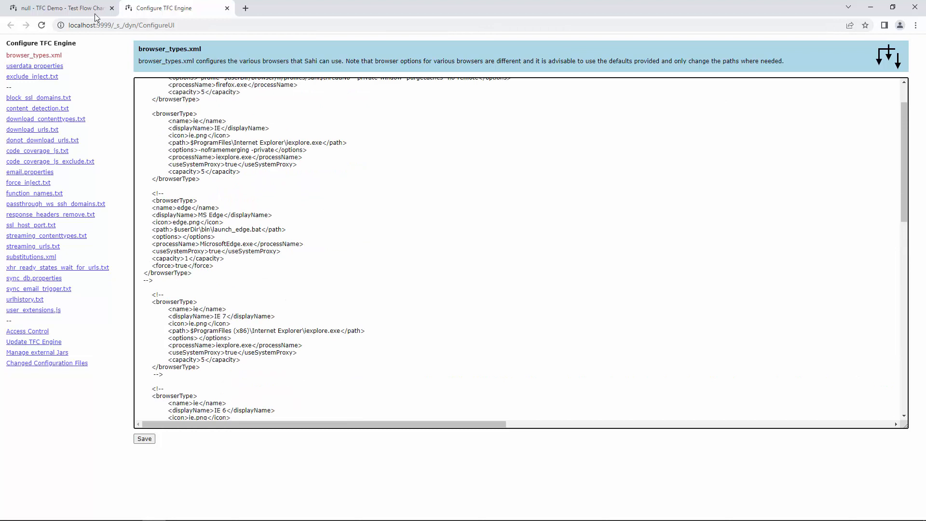
pyautogui.click(227, 9)
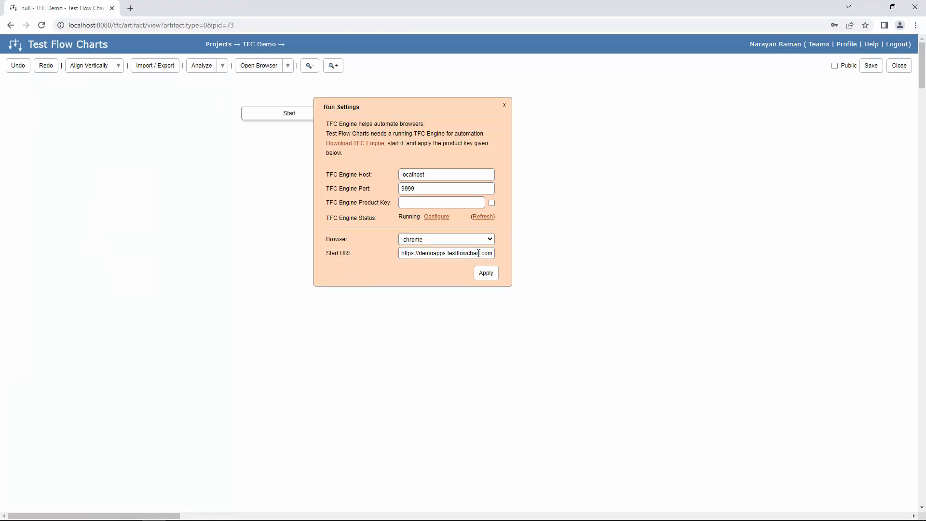
pyautogui.click(457, 256)
pyautogui.hotkey('alt', 'Tab')
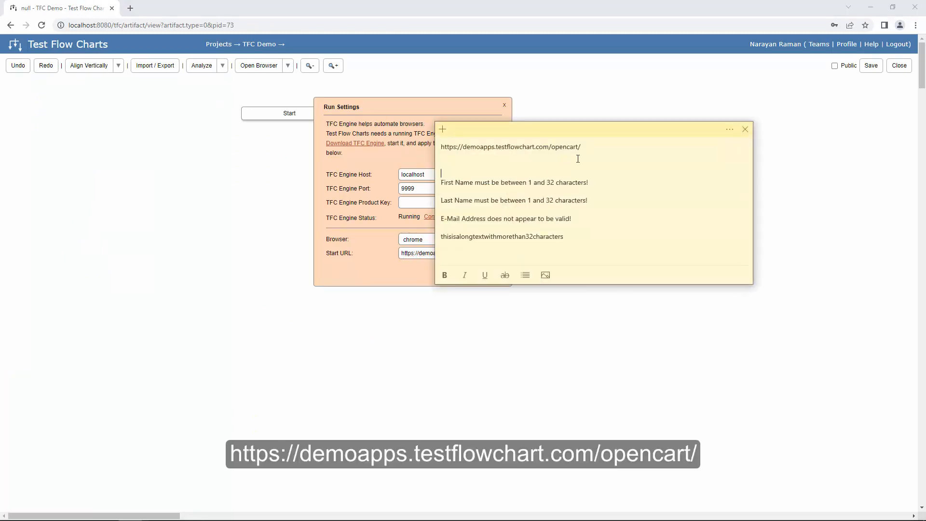
pyautogui.moveTo(580, 146); pyautogui.dragTo(440, 149)
pyautogui.hotkey('ctrl', 'c')
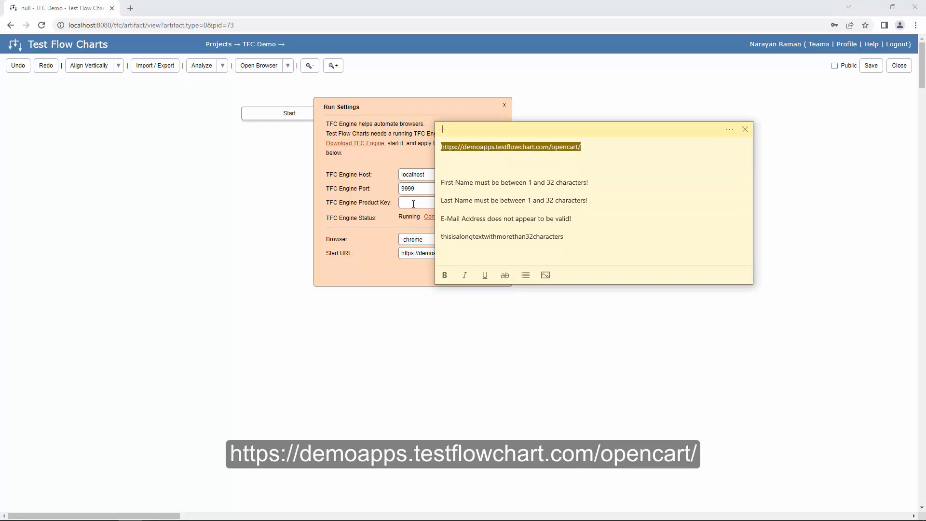
pyautogui.tripleClick(418, 253)
pyautogui.hotkey('ctrl', 'v')
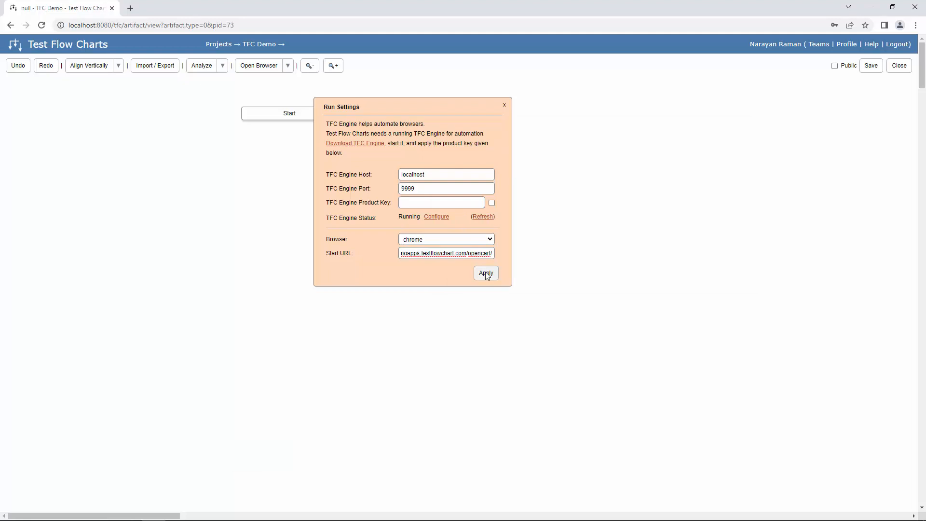
pyautogui.click(485, 273)
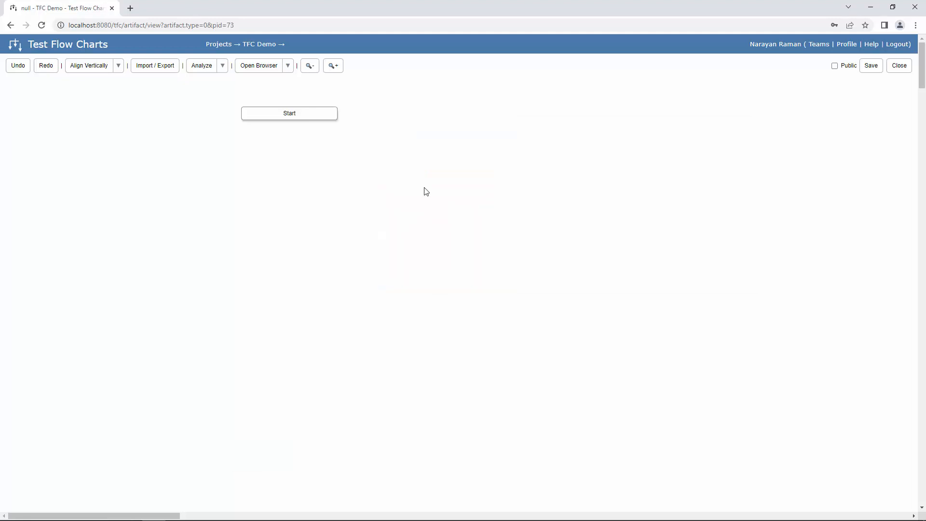
# - Launch the opencart test browser window, then move and minimize it to reveal the flow chart
pyautogui.click(261, 66)
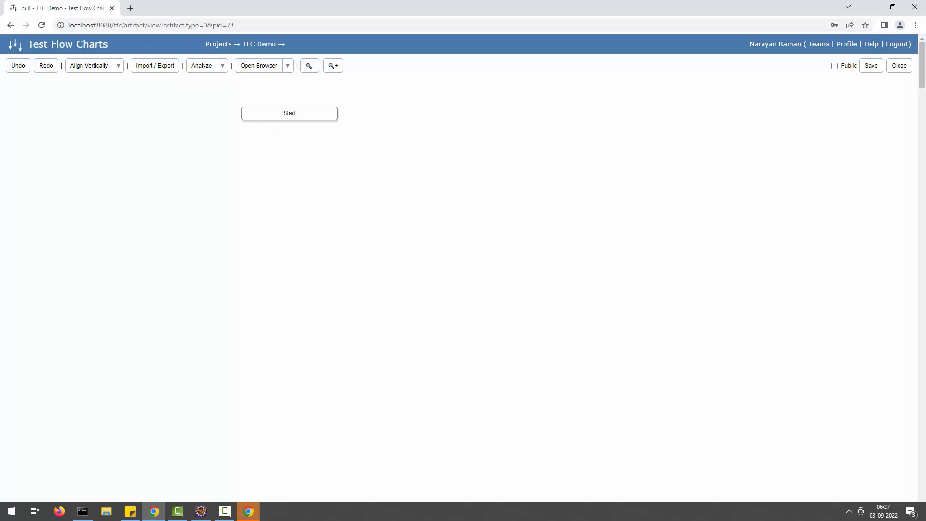
pyautogui.click(247, 512)
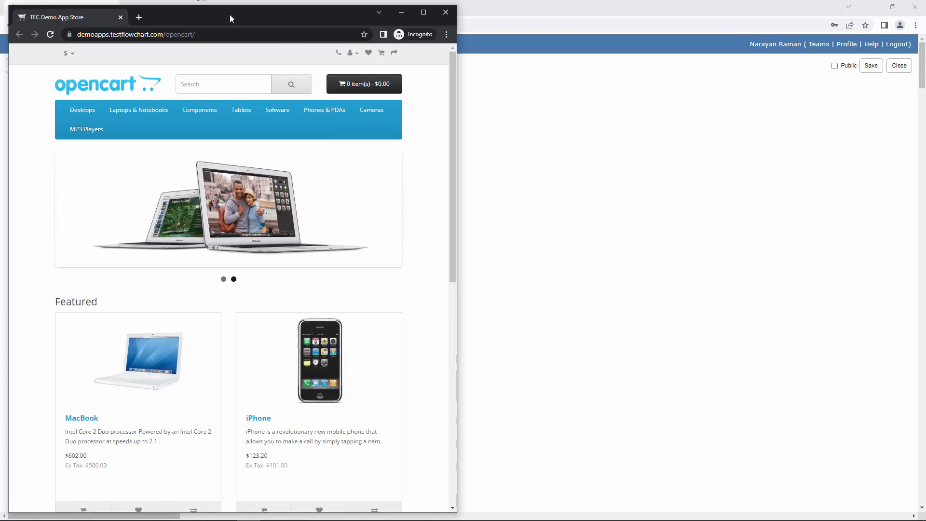
pyautogui.moveTo(229, 15); pyautogui.dragTo(613, 20)
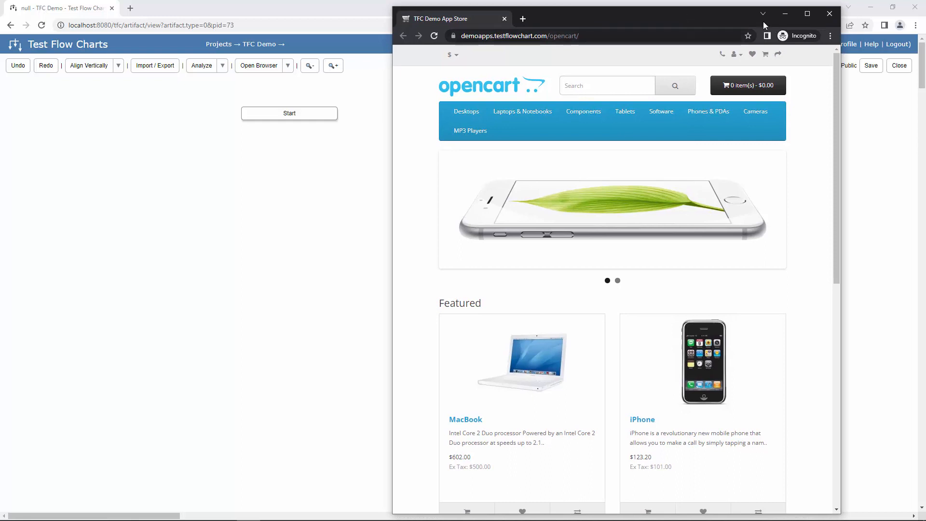
pyautogui.click(785, 14)
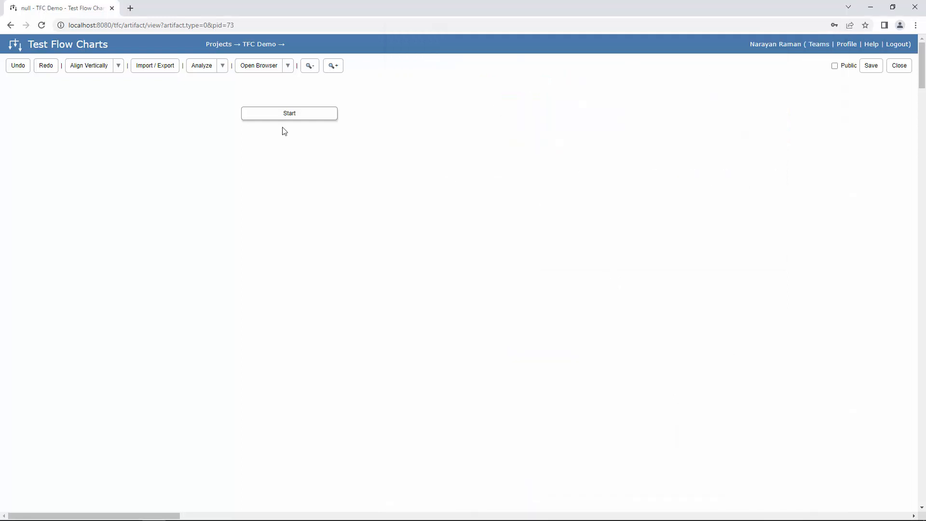
# - Add a new entity path named 'user' after the Start node
pyautogui.click(307, 118)
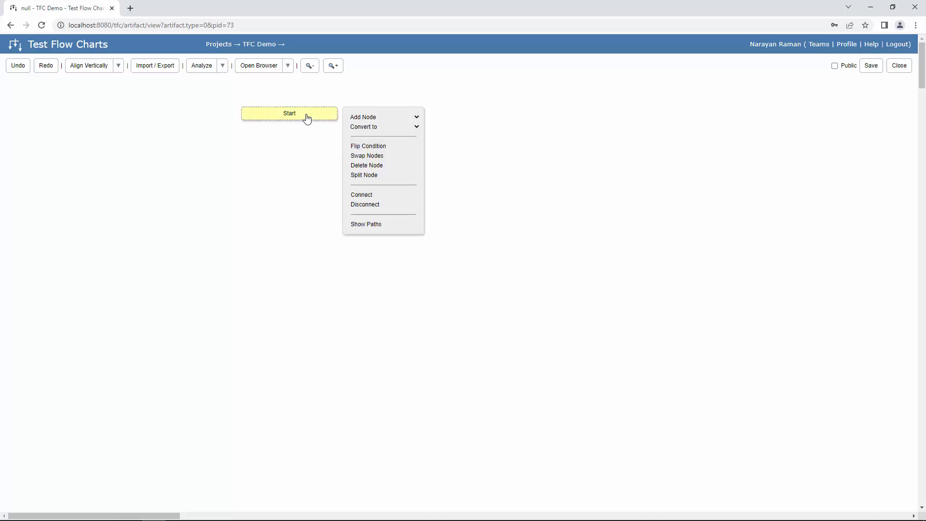
pyautogui.click(398, 122)
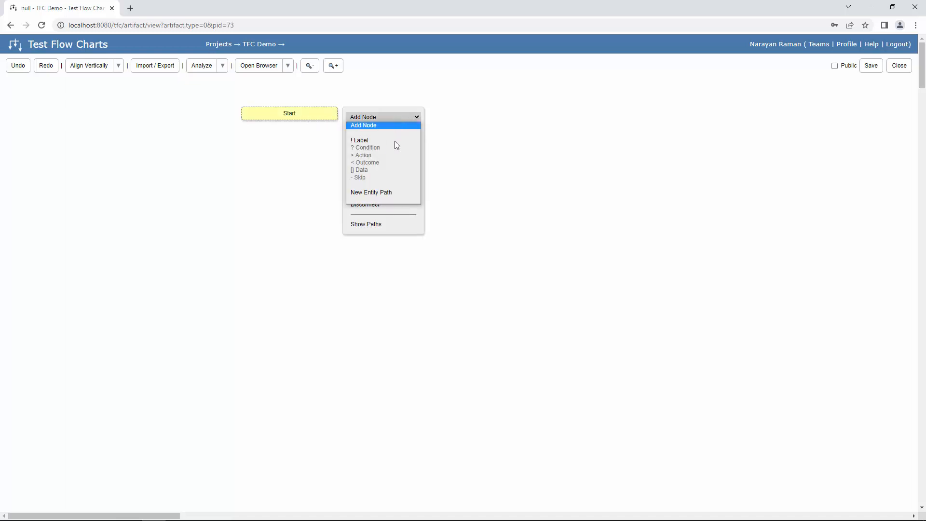
pyautogui.click(388, 193)
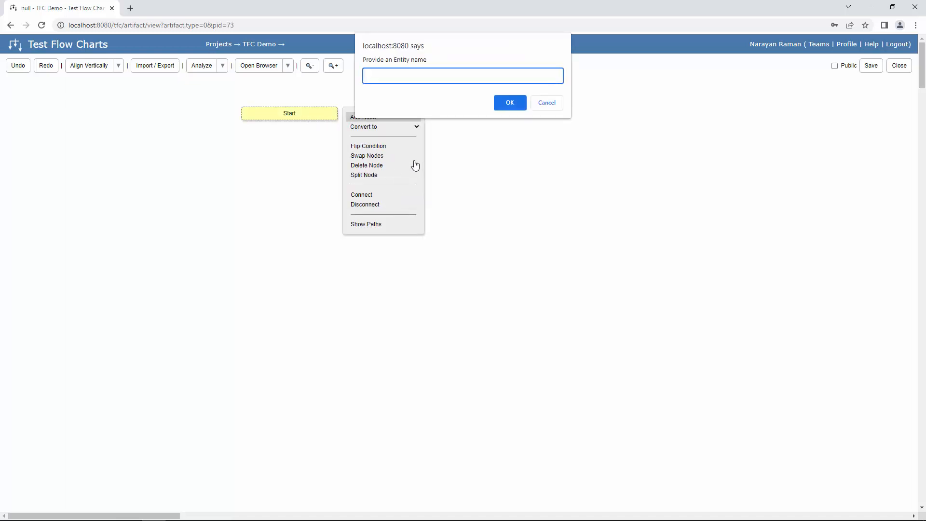
pyautogui.write('user')
pyautogui.click(514, 105)
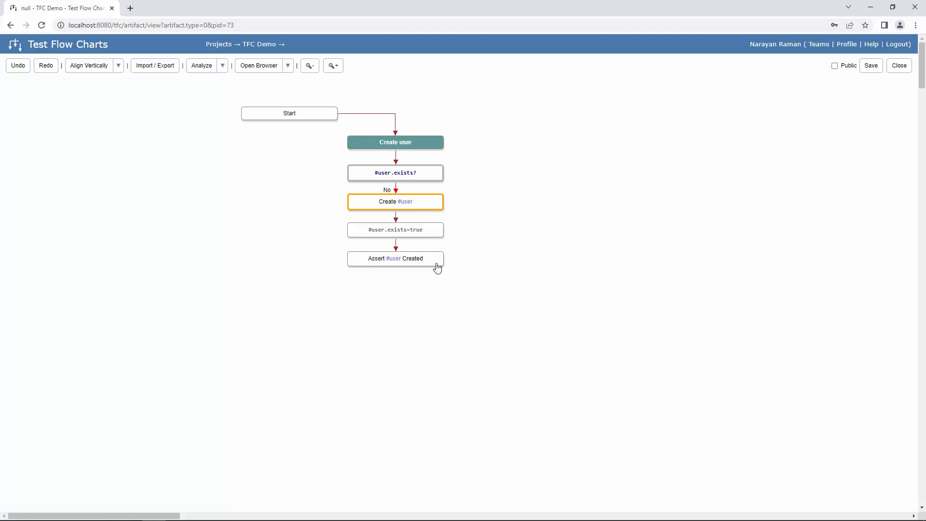
# - Rename the 'Create user' label to 'Register user'
pyautogui.doubleClick(406, 150)
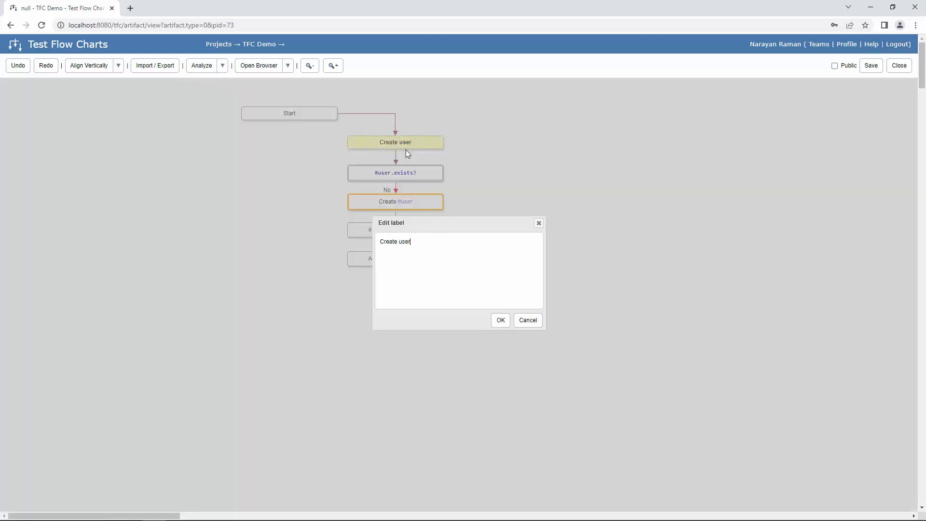
pyautogui.doubleClick(397, 239)
pyautogui.write('Register')
pyautogui.click(500, 322)
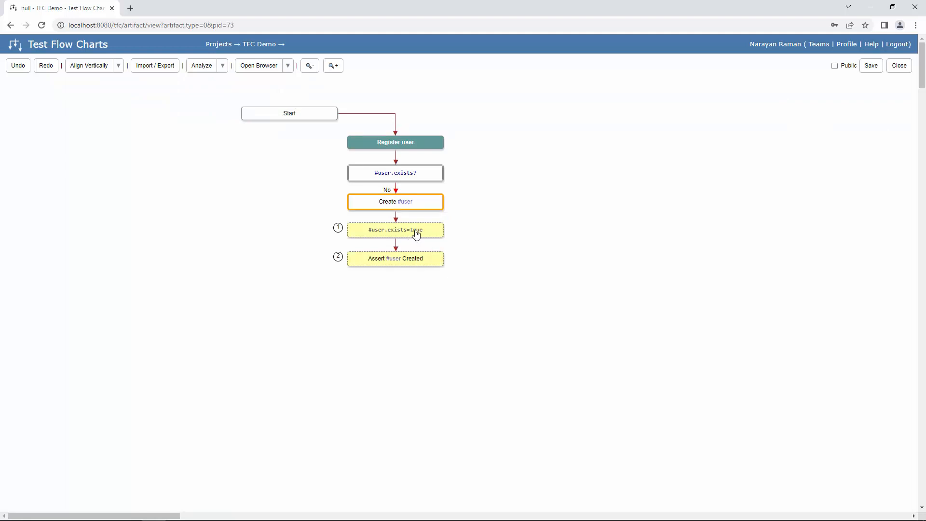
# - Insert a 'Confirm Registration' action node before #user.exists=true
pyautogui.moveTo(416, 234); pyautogui.dragTo(419, 270)
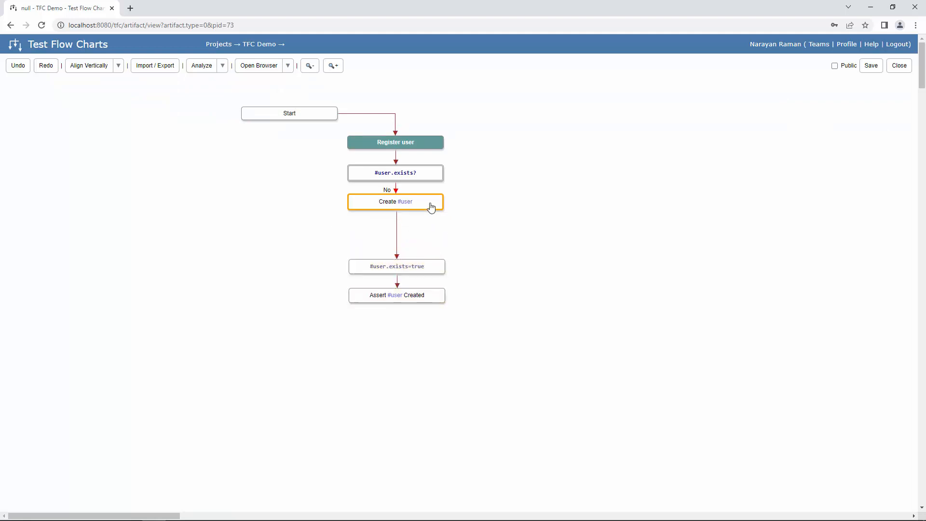
pyautogui.keyDown('ctrl'); pyautogui.click(428, 270); pyautogui.keyUp('ctrl')
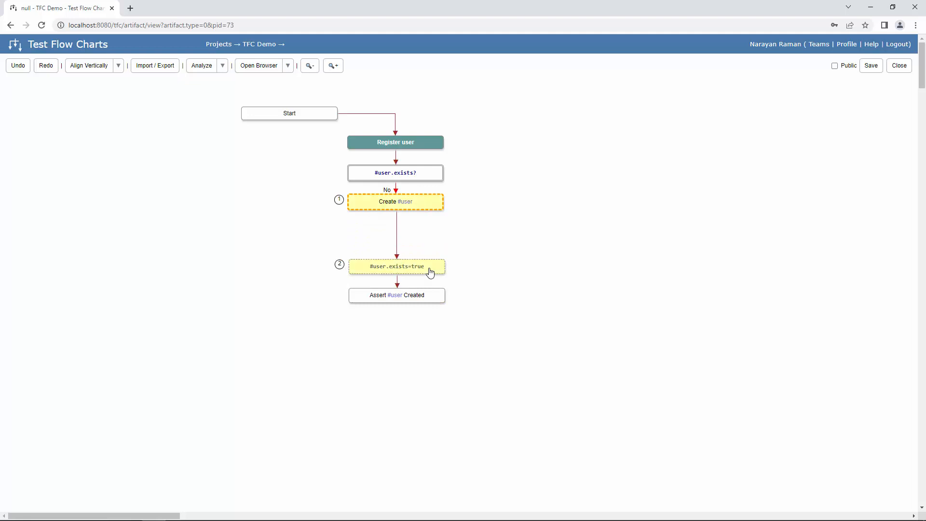
pyautogui.rightClick(431, 271)
pyautogui.click(467, 270)
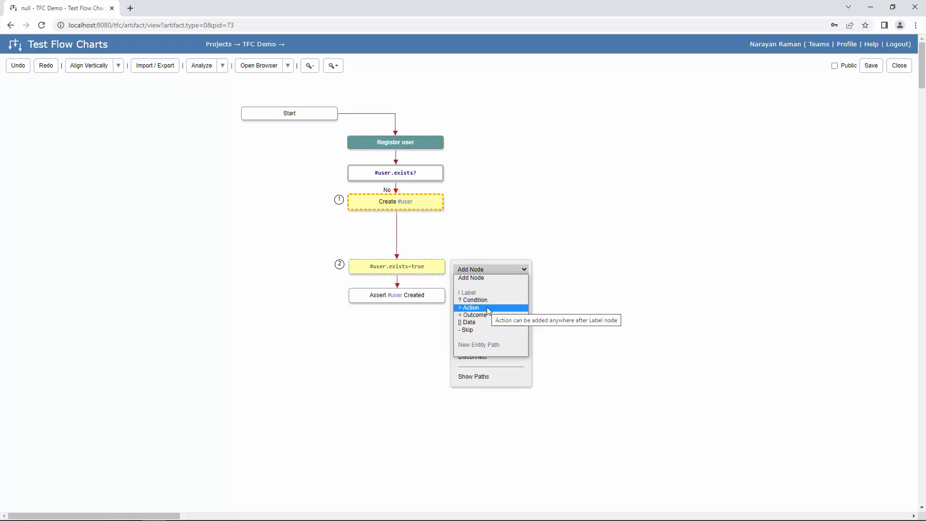
pyautogui.click(487, 306)
pyautogui.write('Confi')
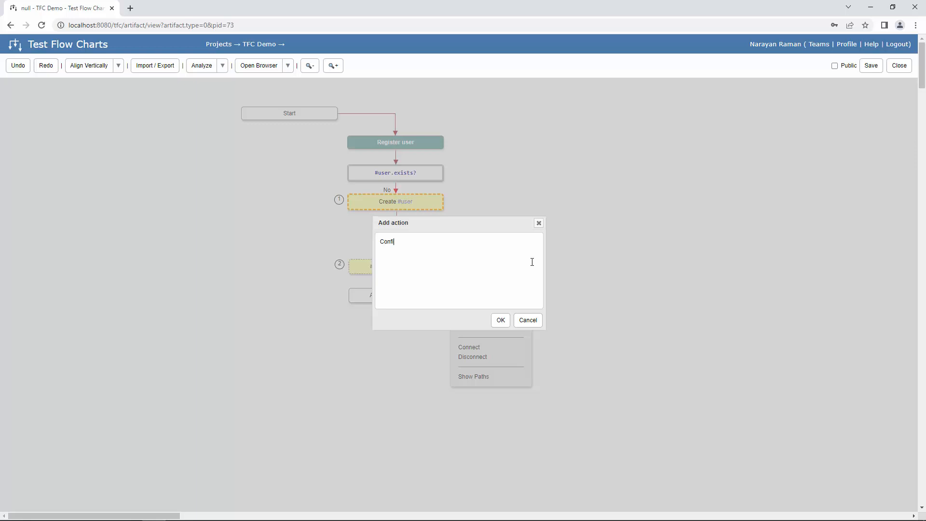
pyautogui.write('rm Registration')
pyautogui.click(500, 320)
# - Rename the 'Create #user' action to 'Register #user'
pyautogui.doubleClick(424, 202)
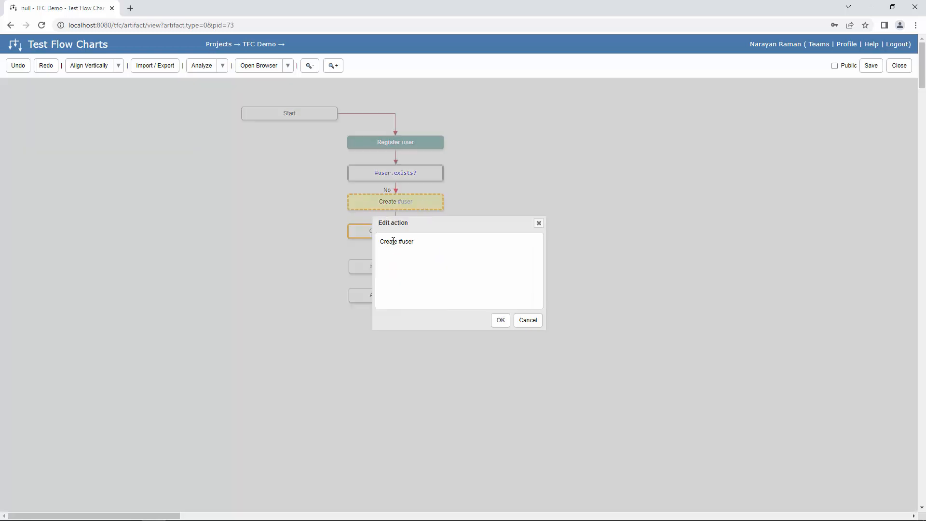
pyautogui.doubleClick(393, 241)
pyautogui.write('Register')
pyautogui.click(500, 320)
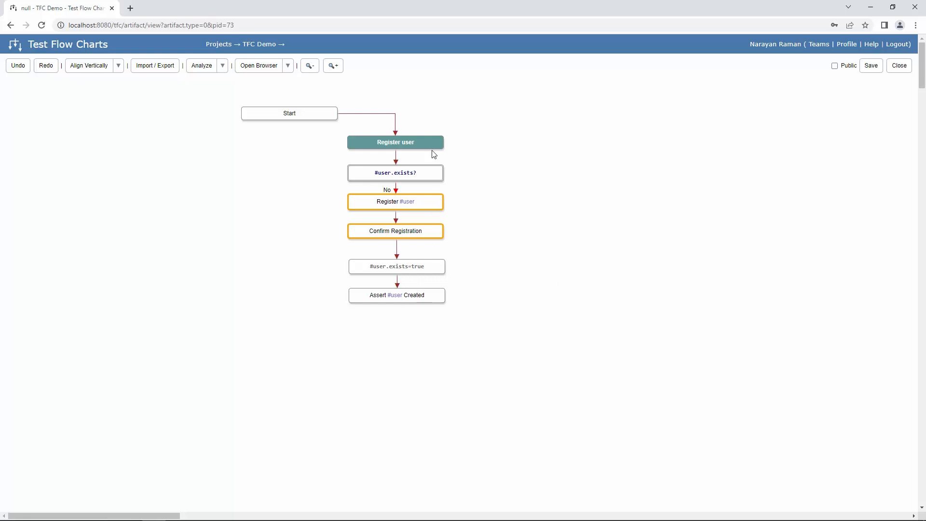
# - Align all nodes from Start to Confirm Registration vertically and save the chart as 'User'
pyautogui.moveTo(423, 143); pyautogui.dragTo(318, 172)
pyautogui.click(255, 176)
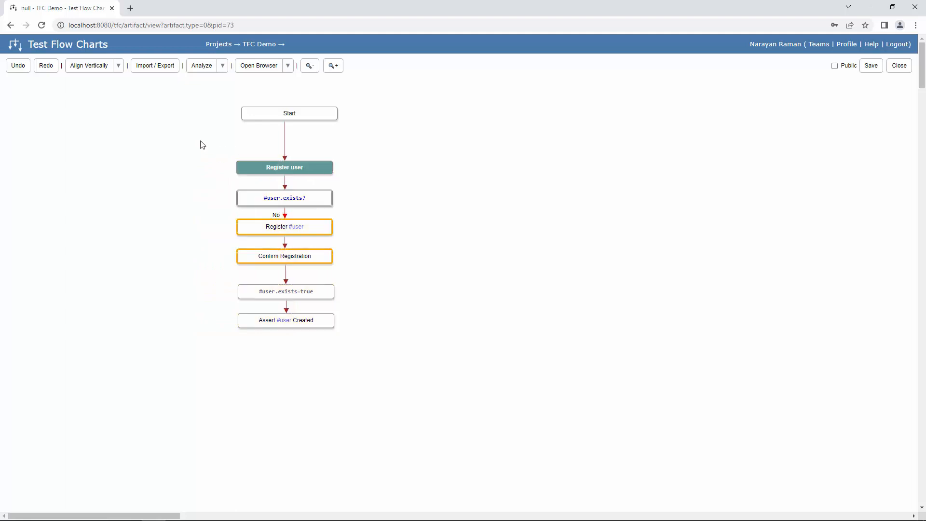
pyautogui.moveTo(202, 145); pyautogui.dragTo(282, 412)
pyautogui.moveTo(220, 87); pyautogui.dragTo(268, 387)
pyautogui.click(90, 67)
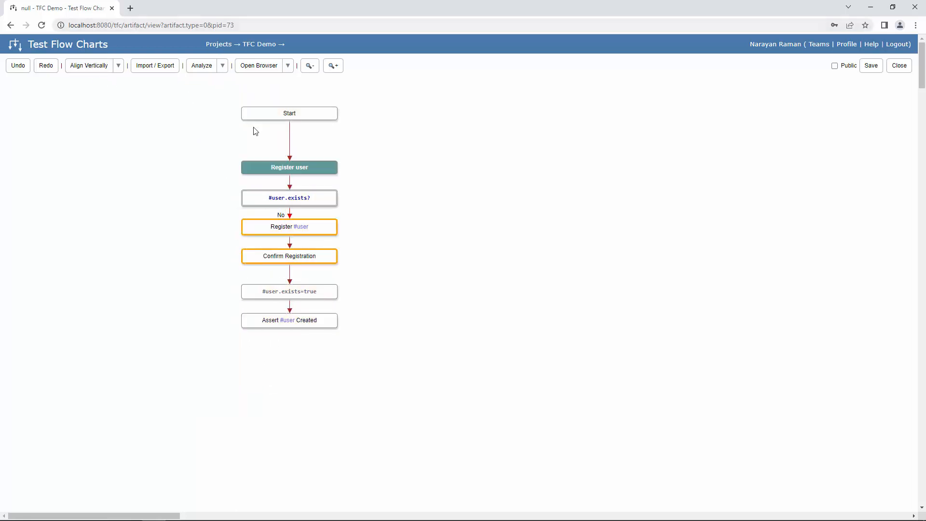
pyautogui.click(871, 66)
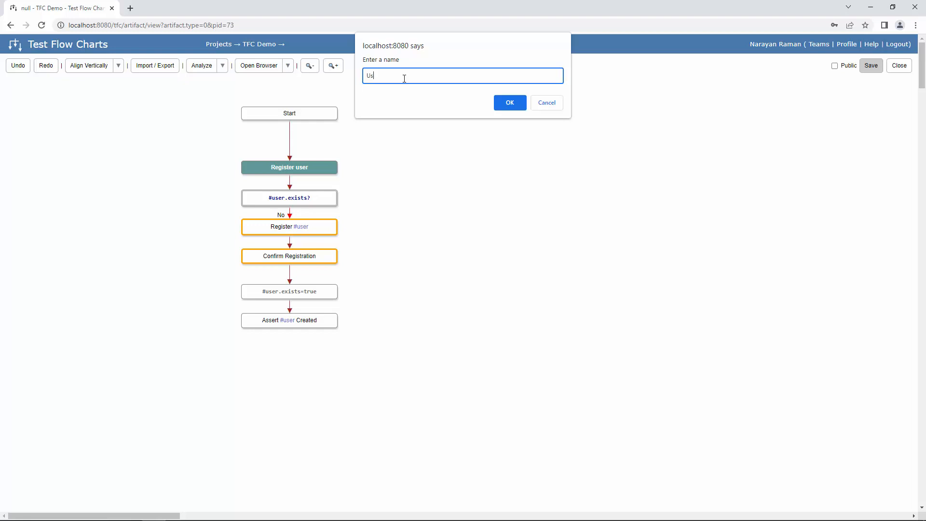
pyautogui.click(506, 103)
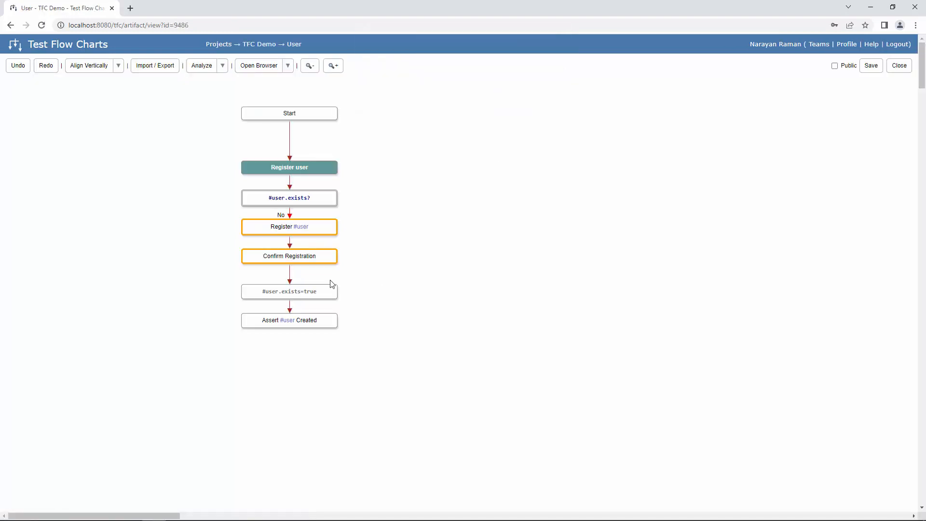
# - Show the paths through the Assert #user Created node and move the path panel aside to reveal path 0, Register user
pyautogui.rightClick(301, 324)
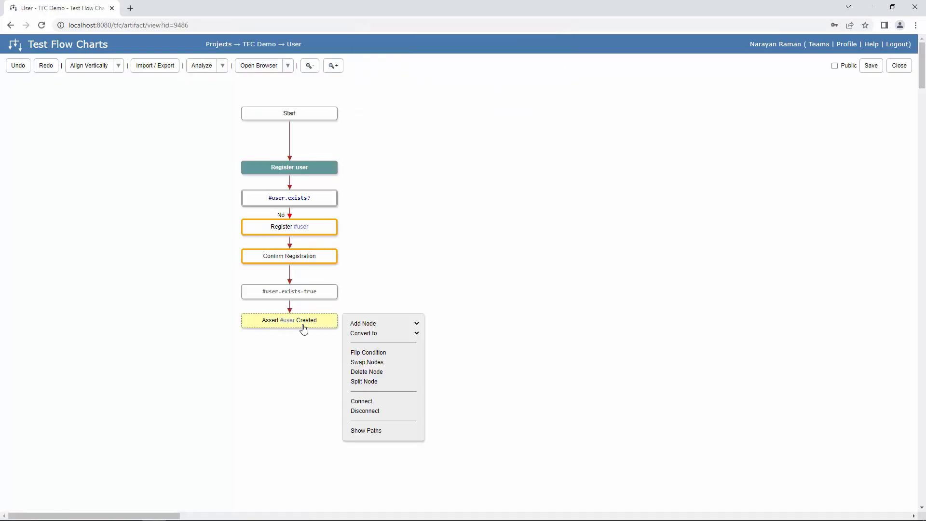
pyautogui.click(384, 437)
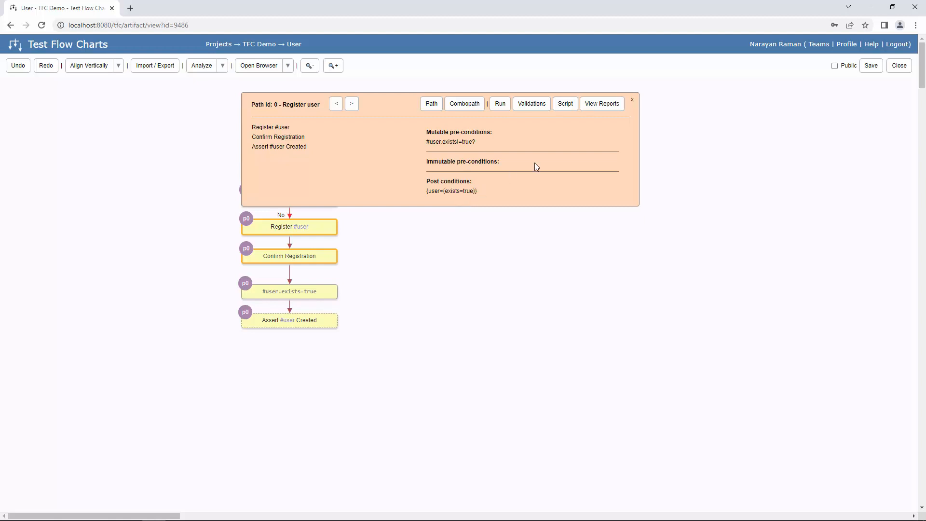
pyautogui.moveTo(382, 104); pyautogui.dragTo(467, 158)
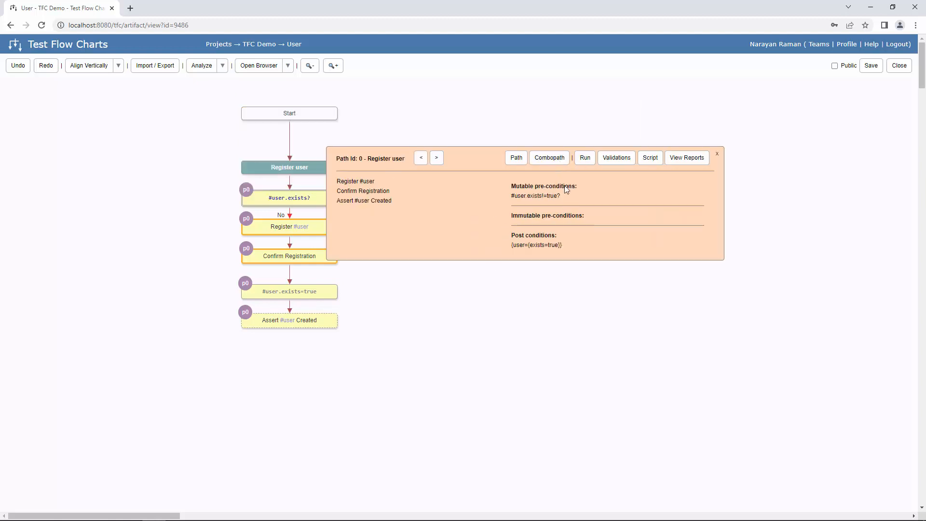
# - Generate the combopath for Register user [0] and start editing the Register #user step's keyword
pyautogui.click(552, 163)
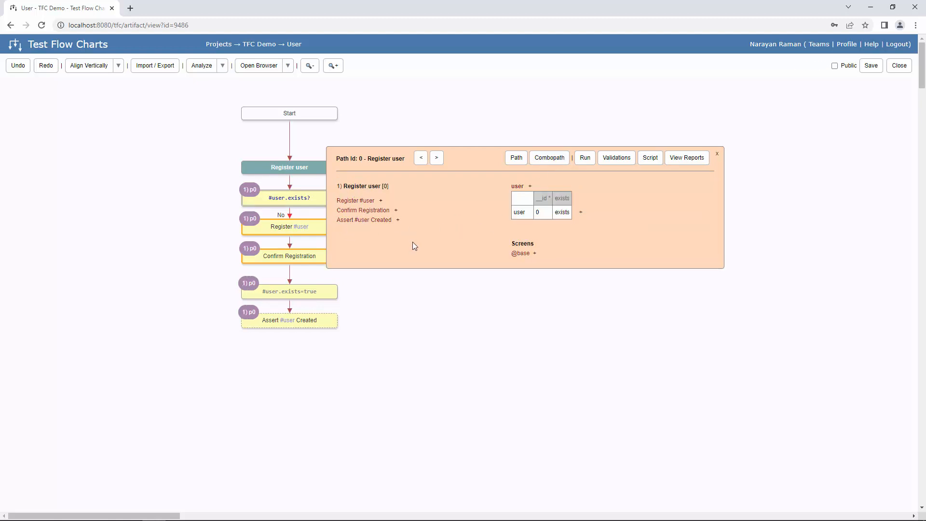
pyautogui.click(381, 201)
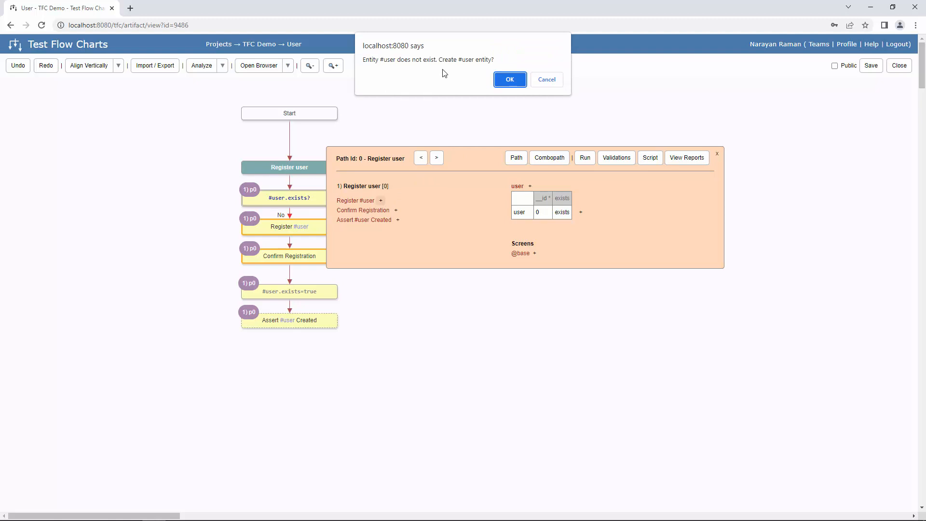
# - Create the #user entity and keep #user as the Register #user keyword's screen
pyautogui.click(510, 80)
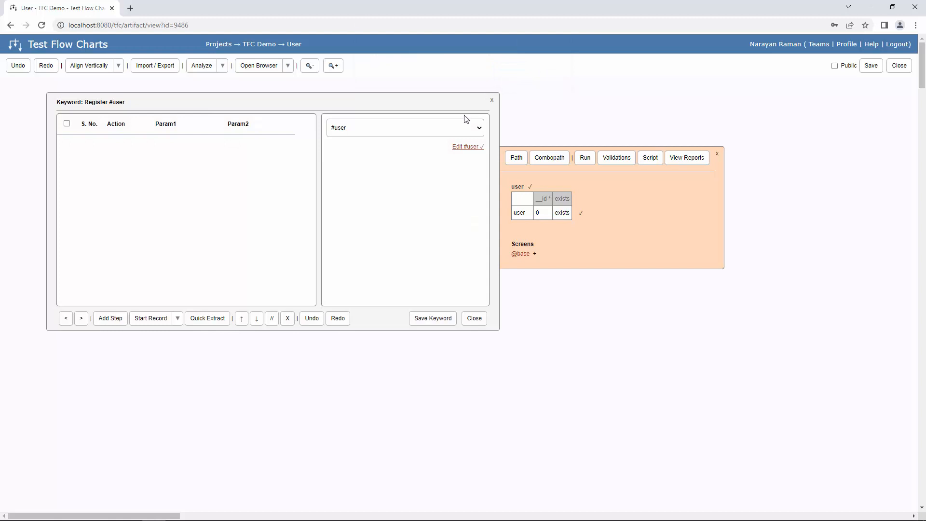
pyautogui.moveTo(331, 103); pyautogui.dragTo(459, 136)
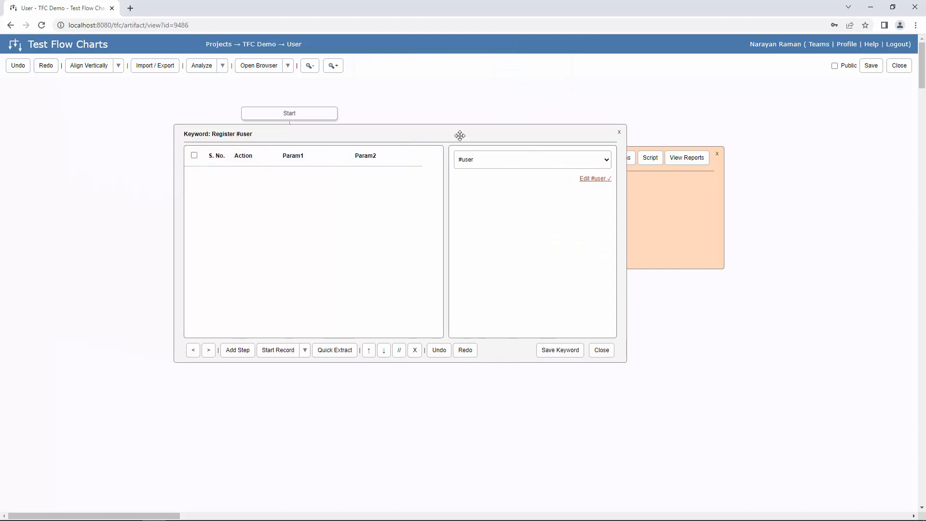
pyautogui.click(518, 163)
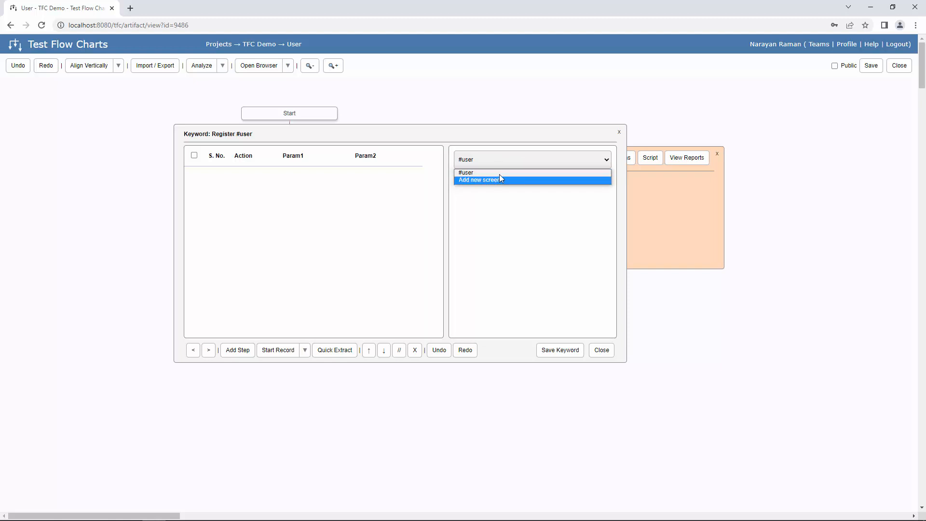
pyautogui.click(515, 172)
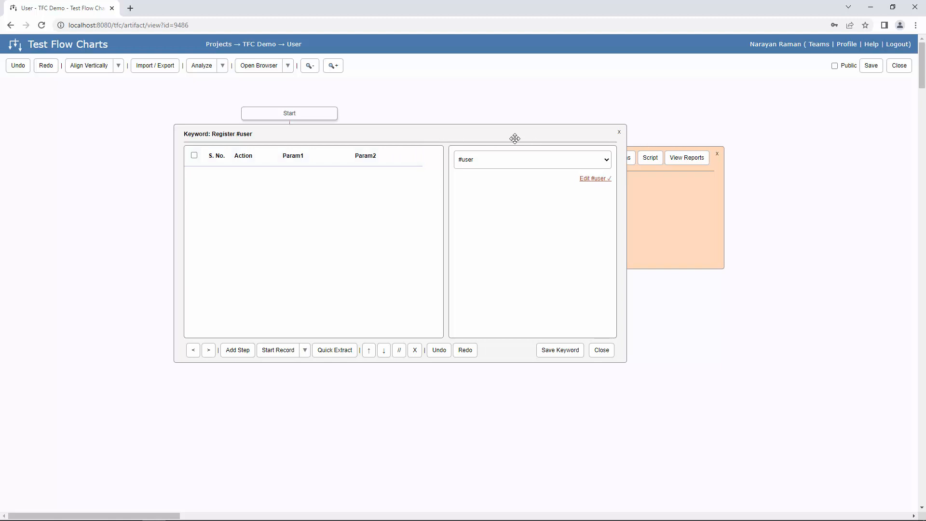
pyautogui.moveTo(565, 136); pyautogui.dragTo(680, 142)
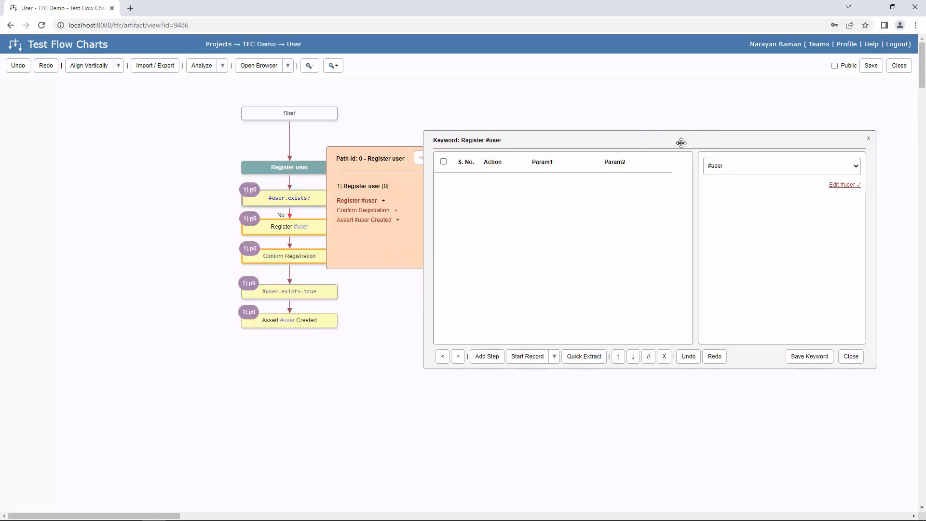
# - Start recording the Register #user keyword's steps in the browser
pyautogui.click(526, 357)
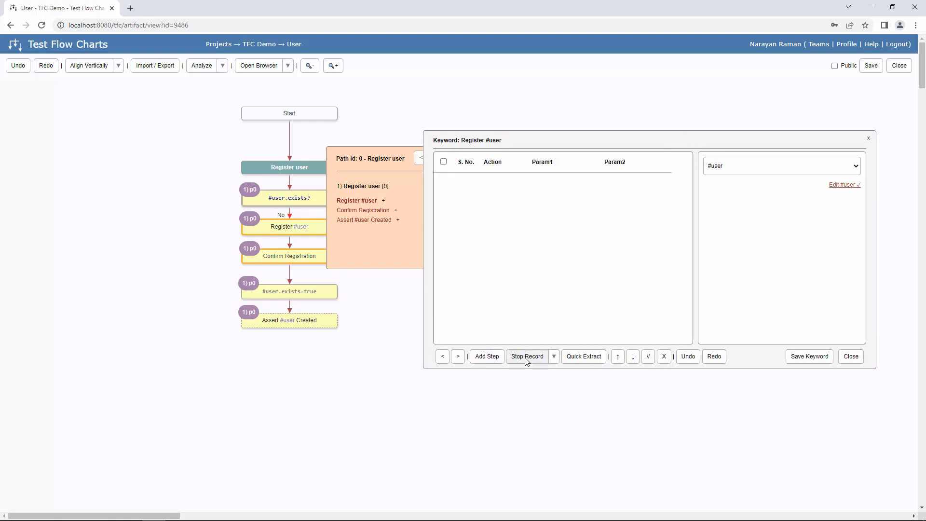
pyautogui.click(527, 358)
pyautogui.click(555, 356)
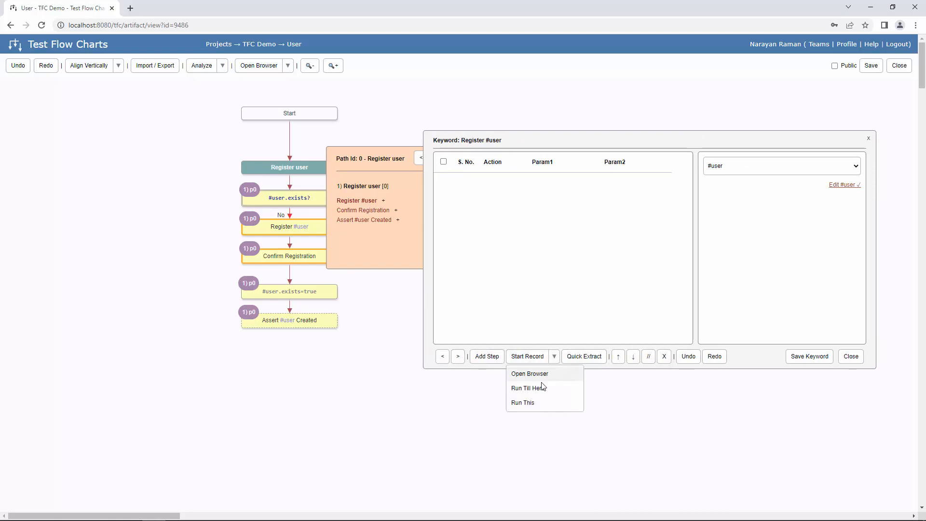
pyautogui.click(547, 375)
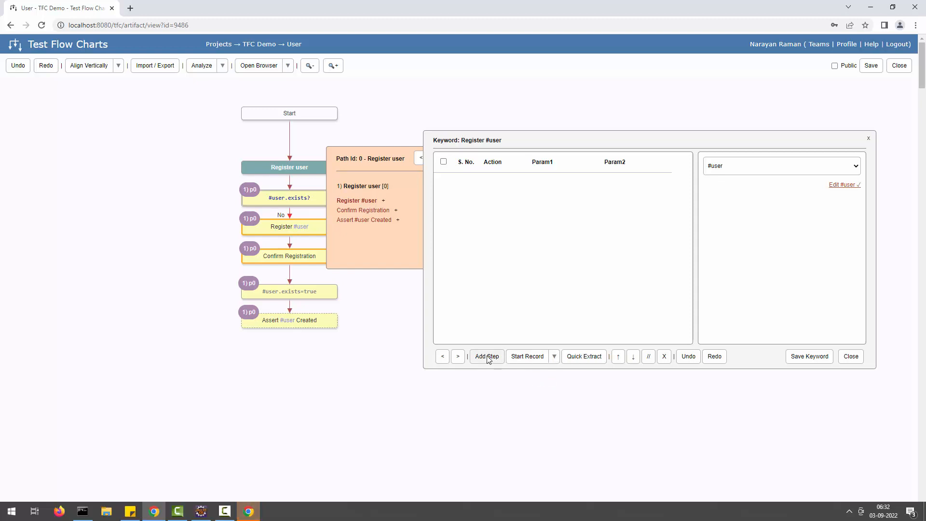
pyautogui.click(558, 339)
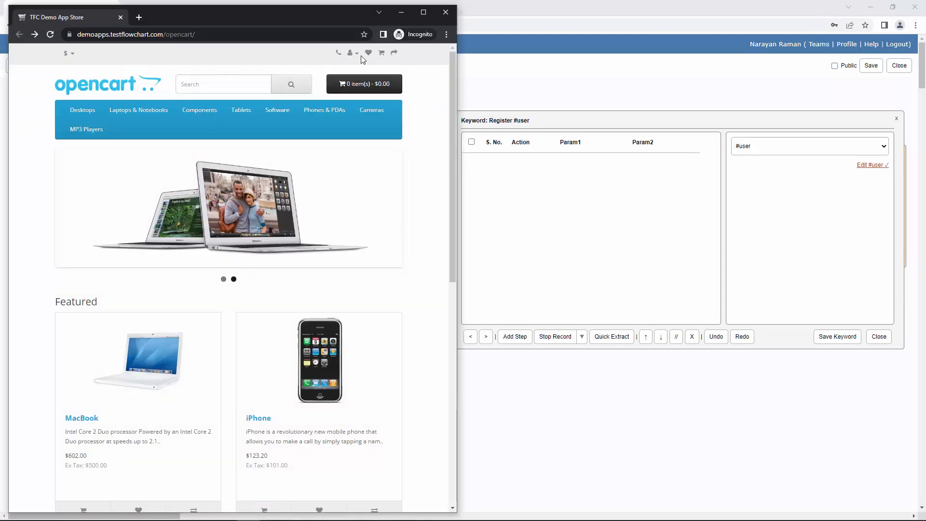
# - Go to the store's Register page and enter the customer's first name, last name, e-mail and telephone
pyautogui.click(352, 53)
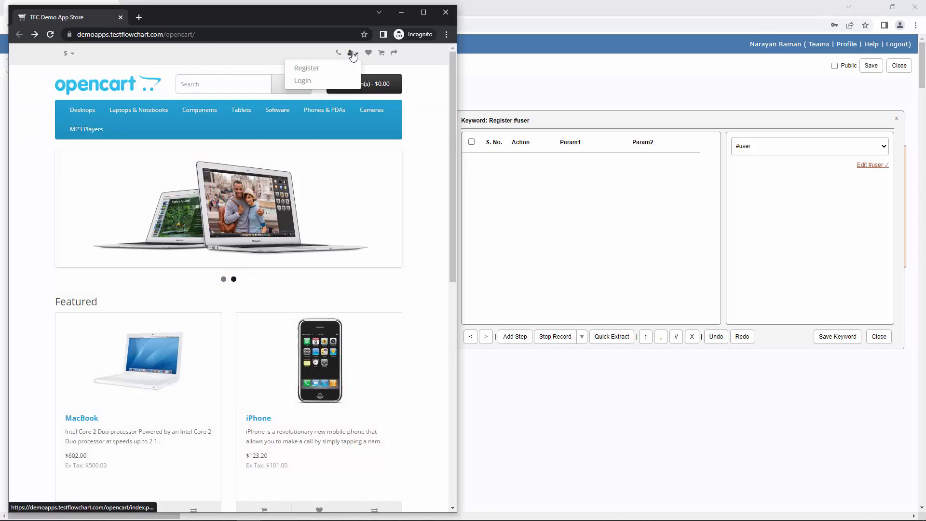
pyautogui.click(307, 73)
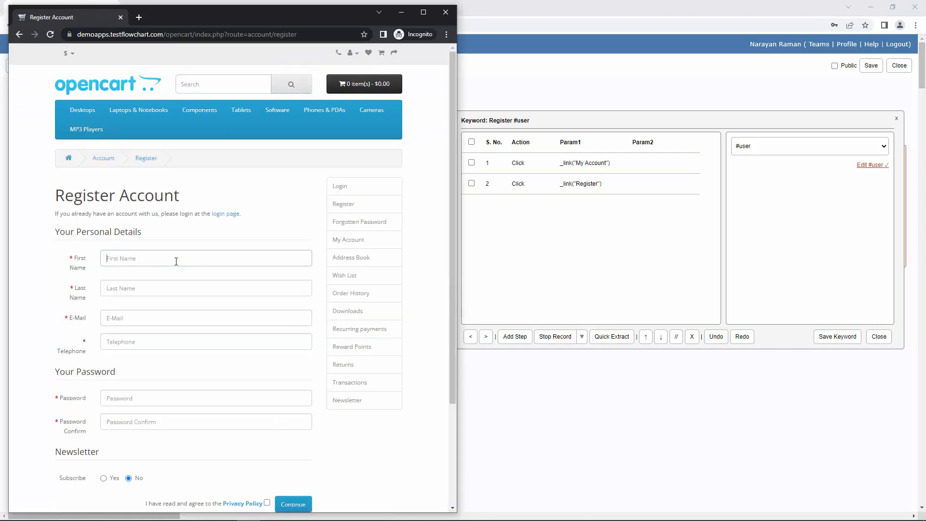
pyautogui.press('Tab')
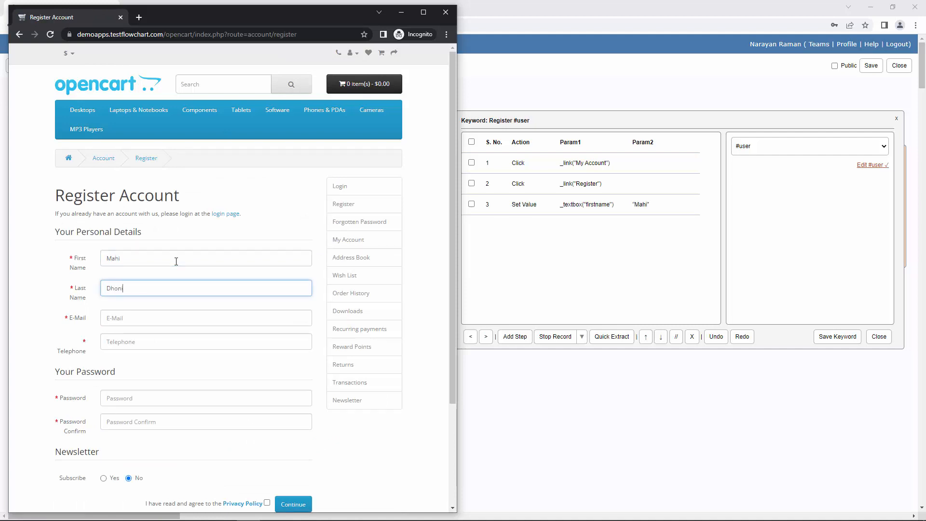
pyautogui.press('Tab')
pyautogui.write('m')
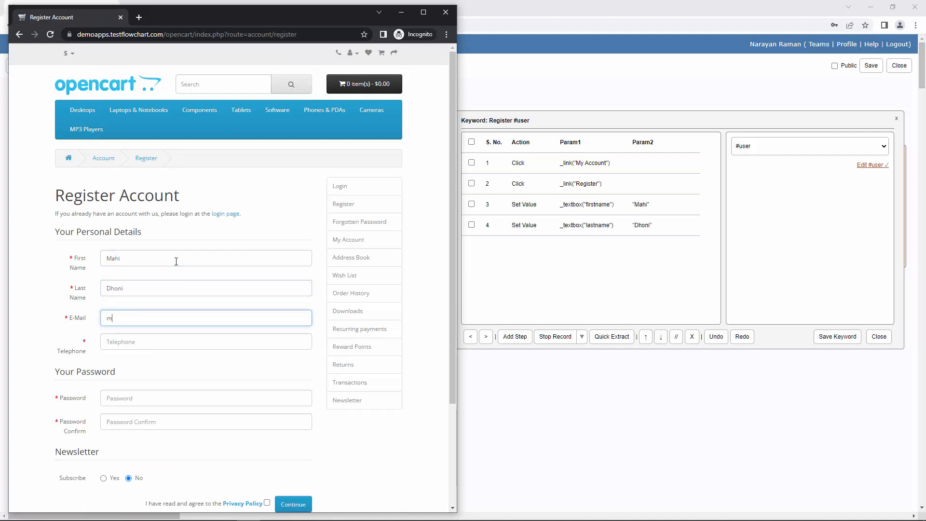
pyautogui.write('ahi@example.com')
pyautogui.press('Tab')
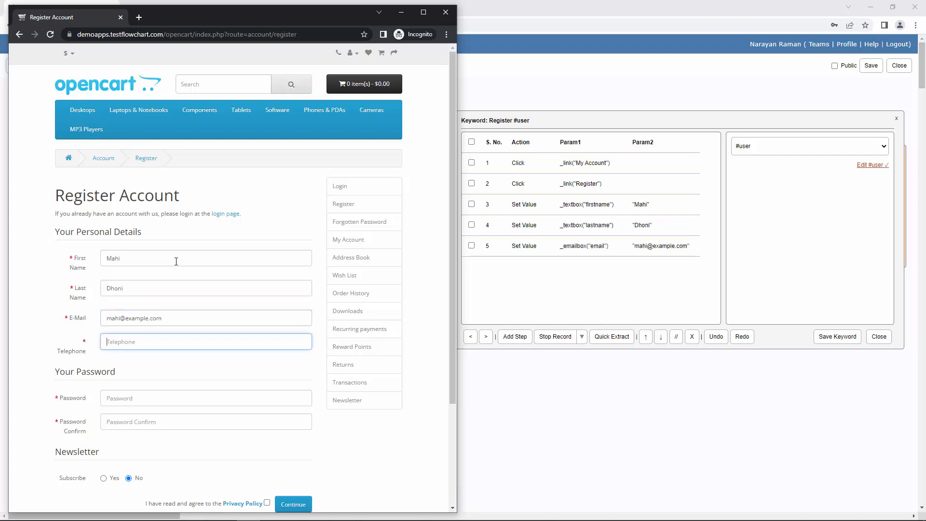
pyautogui.write('9876598765')
pyautogui.press('Tab')
# - Enter and confirm the password, keep newsletter No, agree to the Privacy Policy, submit, and stop recording
pyautogui.scroll(-2, 146, 307)
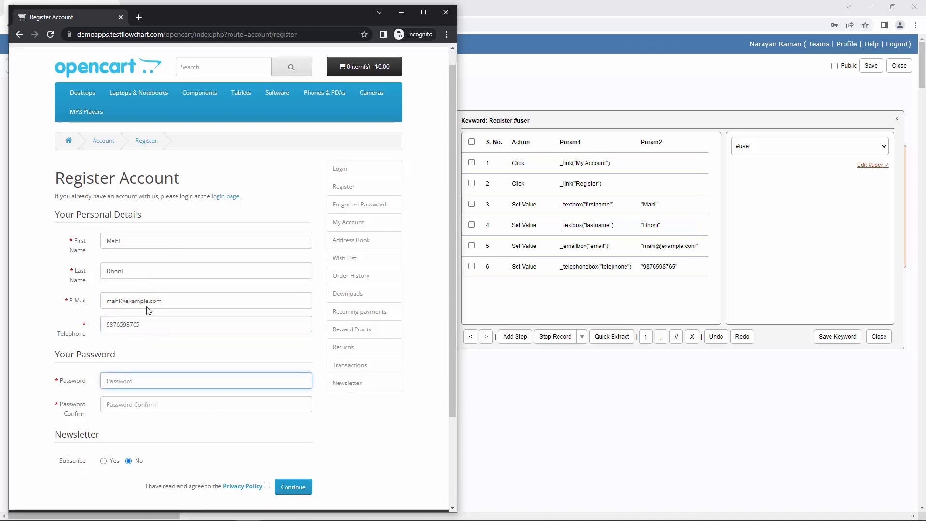
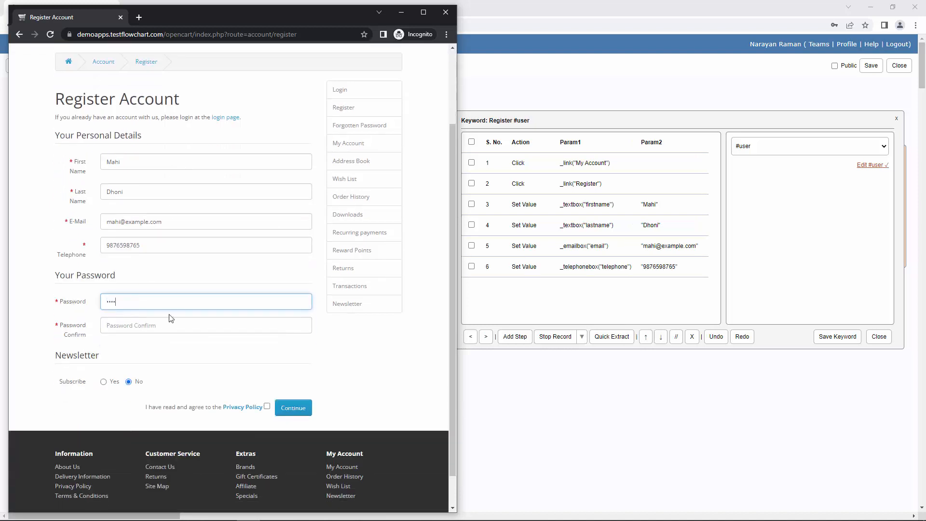
pyautogui.press('Tab')
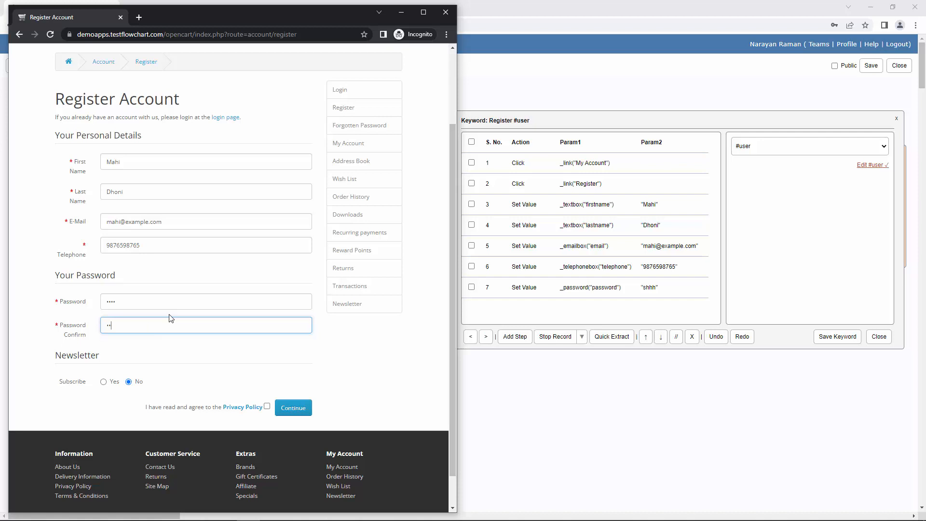
pyautogui.press('Tab')
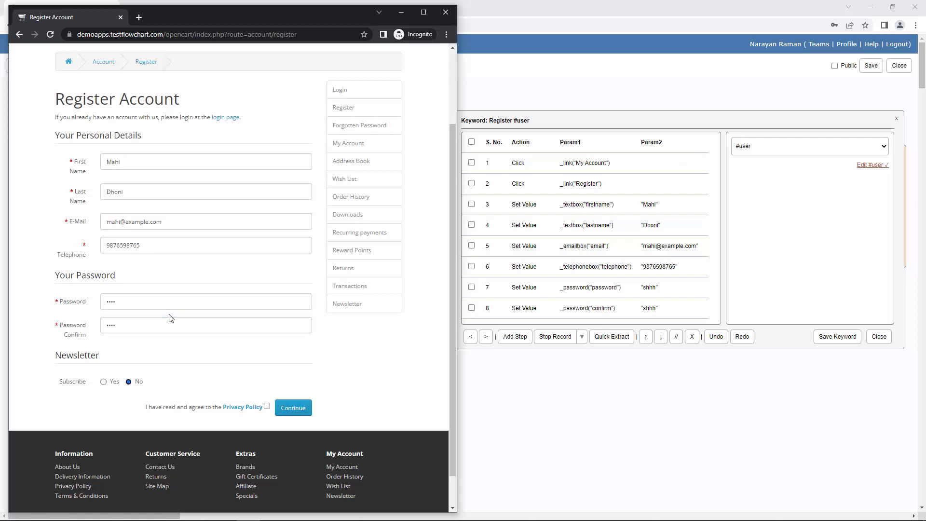
pyautogui.click(128, 381)
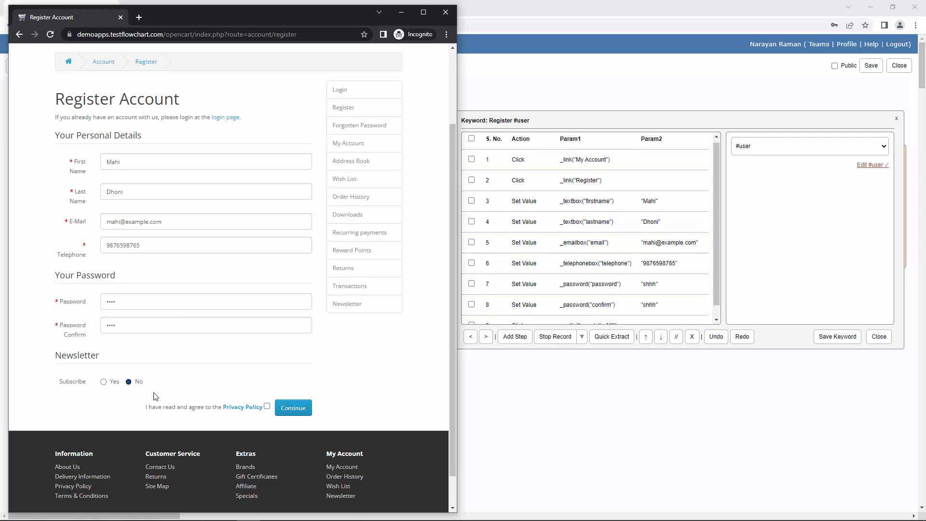
pyautogui.click(267, 406)
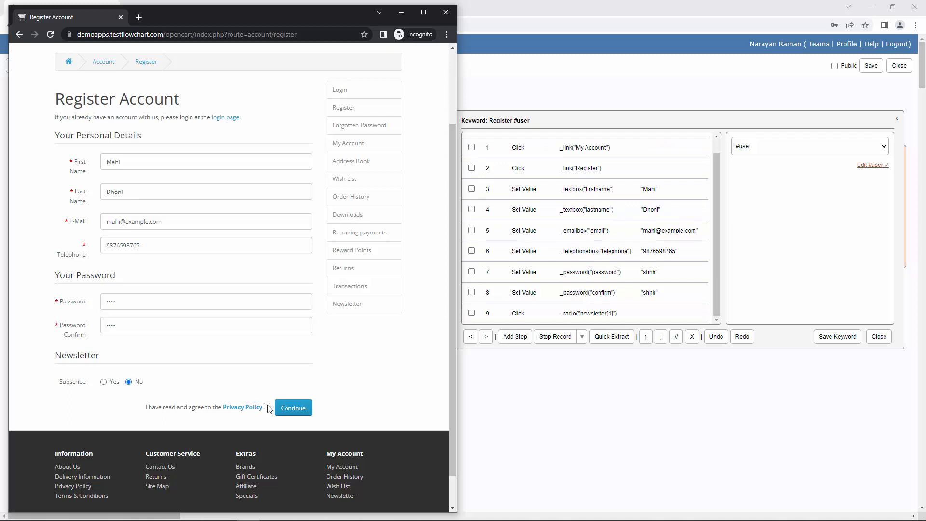
pyautogui.click(305, 409)
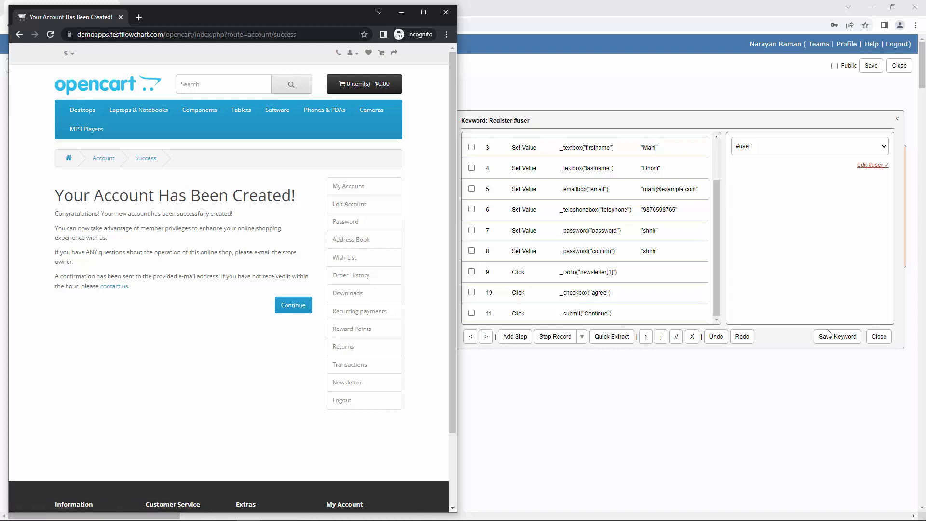
pyautogui.click(559, 336)
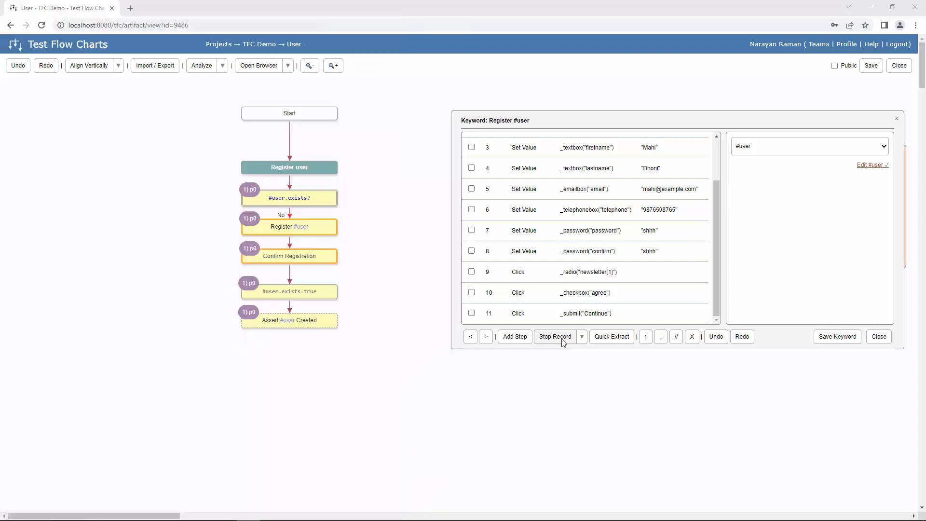
# - Save Register #user, then record and save Confirm Registration as one click on the store's Continue link
pyautogui.click(849, 337)
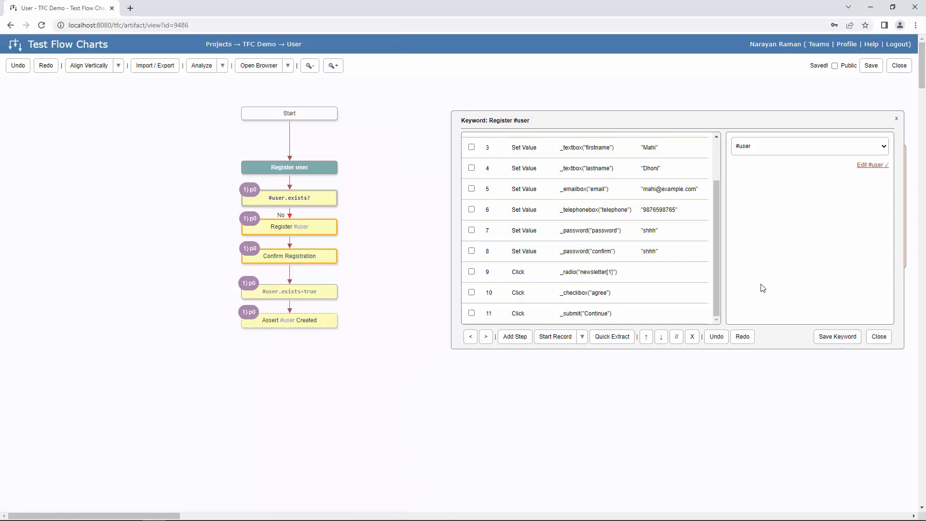
pyautogui.click(486, 337)
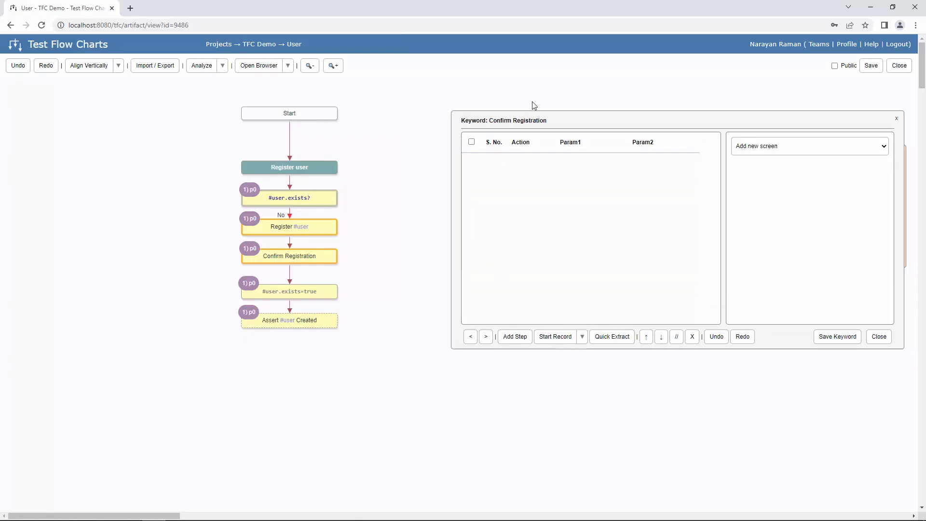
pyautogui.hotkey('alt', 'Tab')
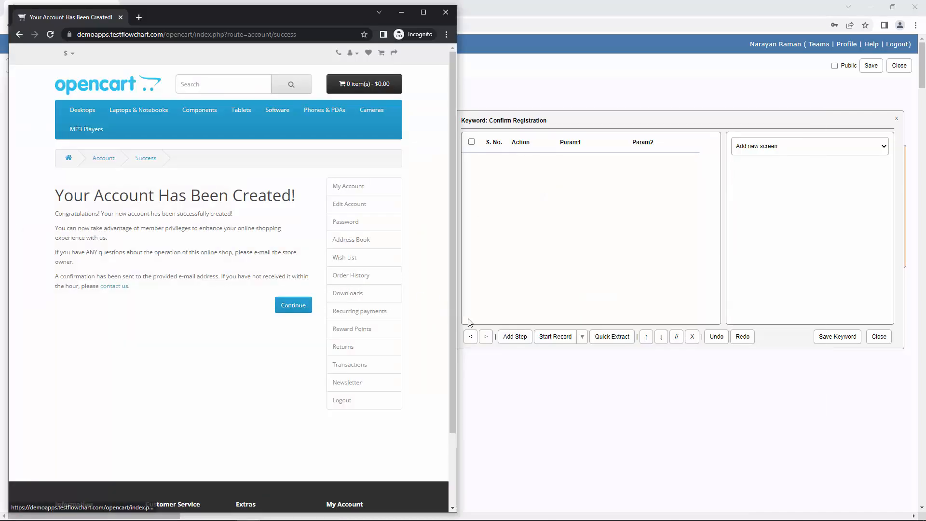
pyautogui.click(544, 338)
pyautogui.hotkey('alt', 'Tab')
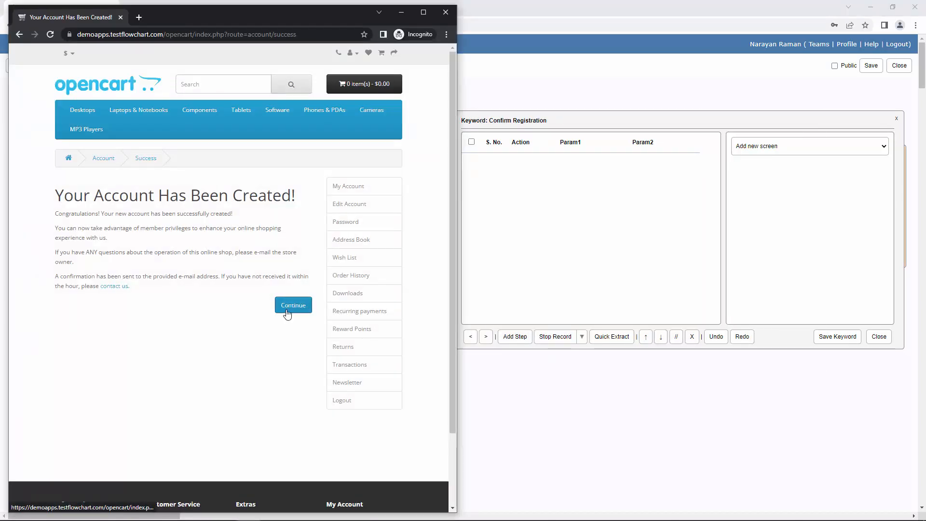
pyautogui.click(285, 309)
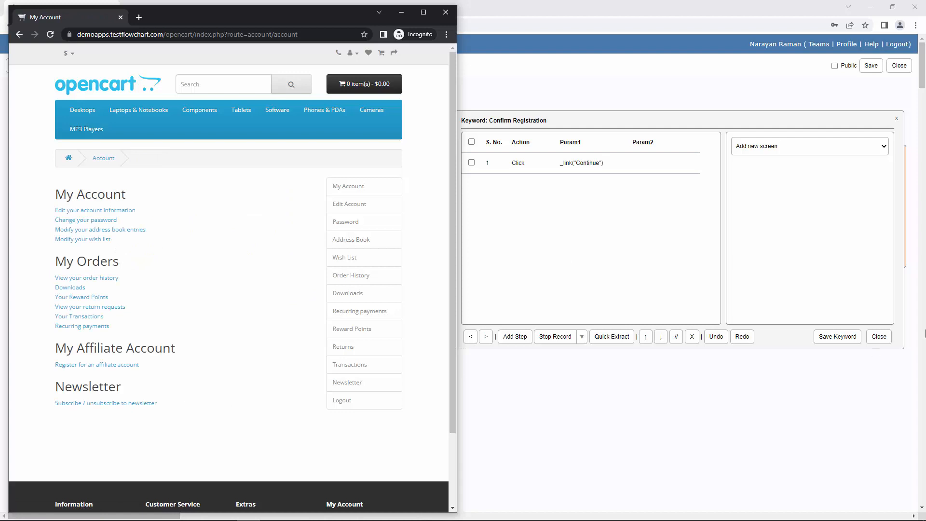
pyautogui.click(853, 341)
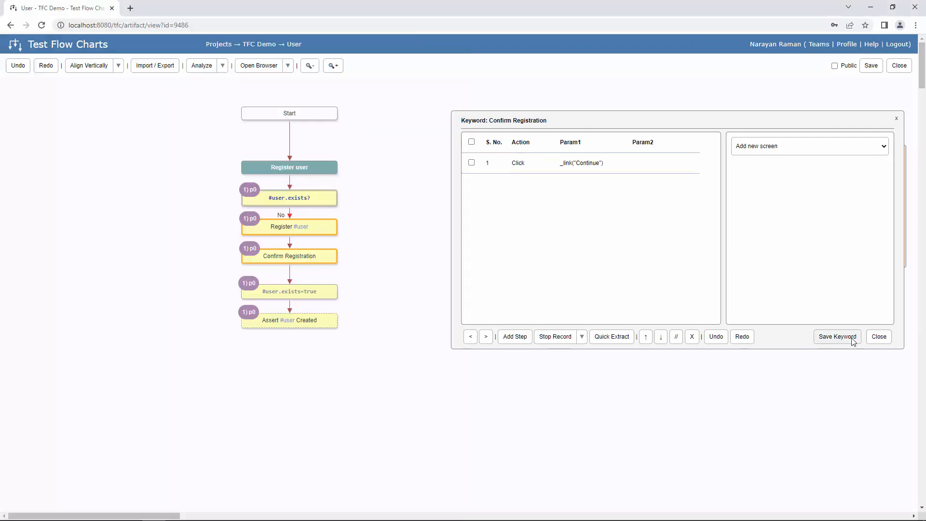
pyautogui.click(885, 344)
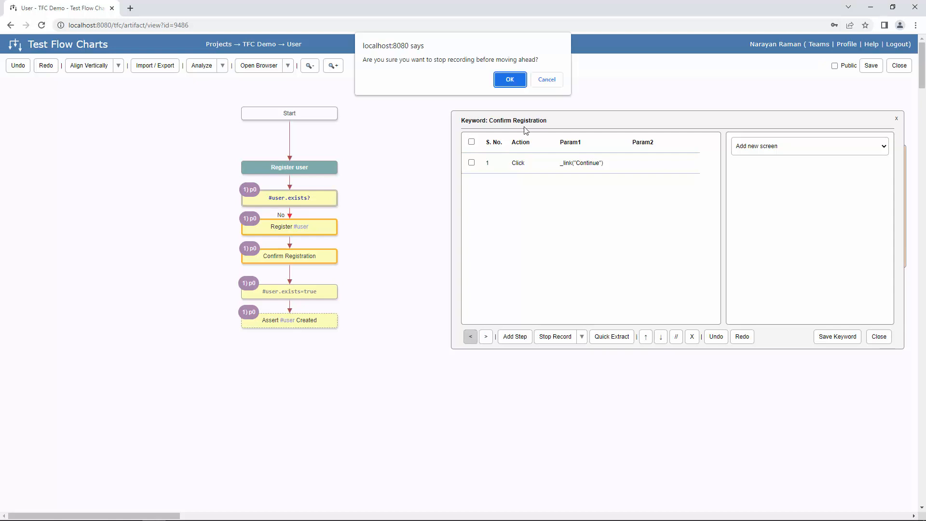
# - Confirm stopping the recording, review the Register #user steps, and open the Assert #user Created keyword
pyautogui.click(507, 80)
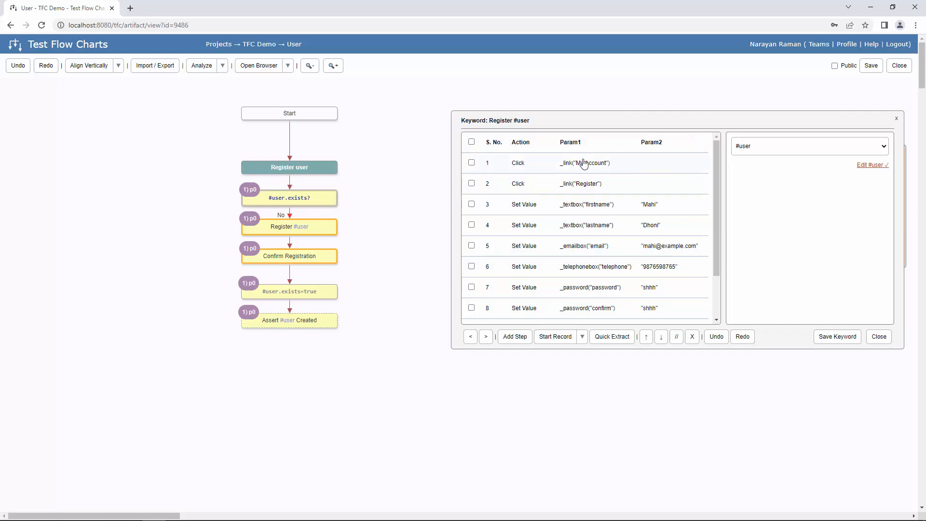
pyautogui.scroll(-2, 599, 228)
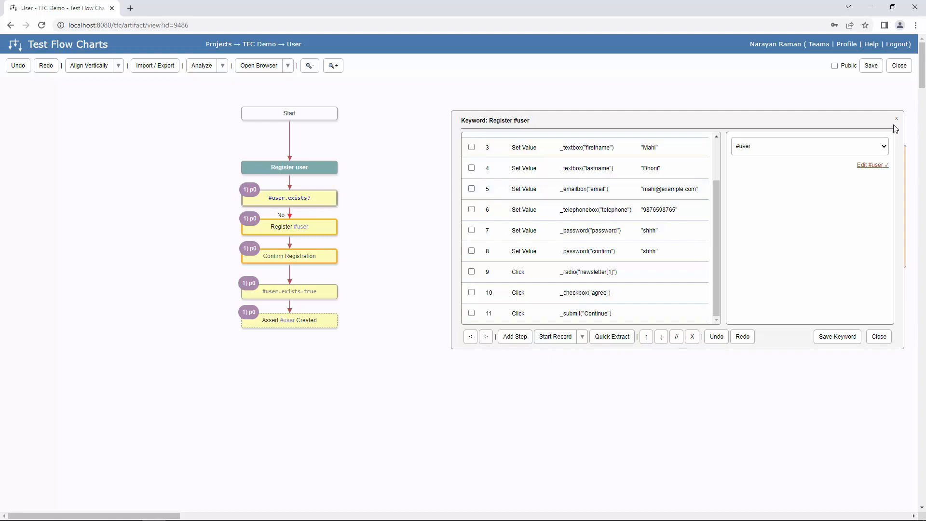
pyautogui.click(885, 337)
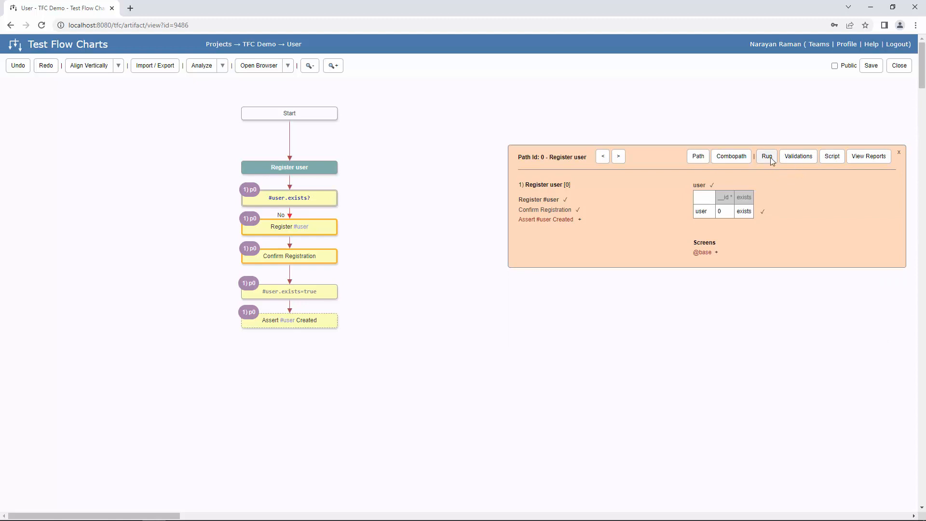
pyautogui.click(579, 220)
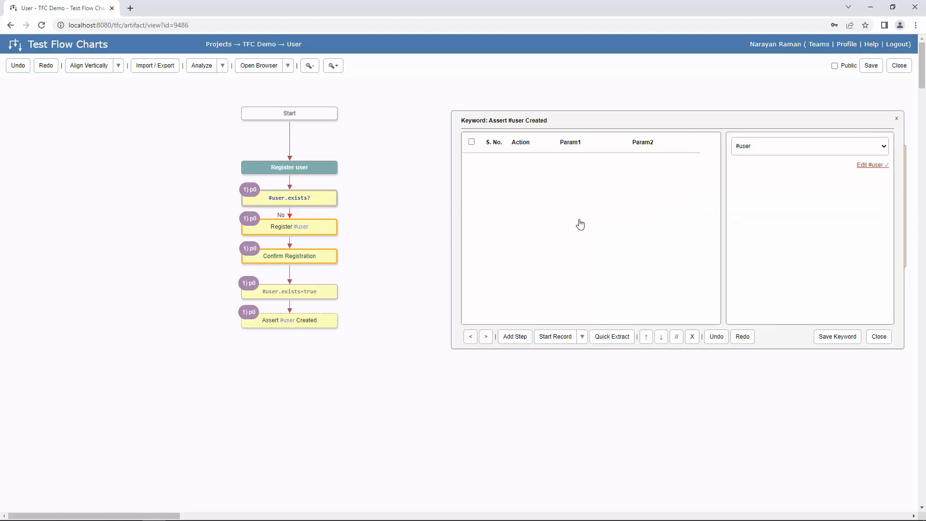
# - Save and close the empty Assert #user Created keyword, then run path 0 on the TFC Engine
pyautogui.click(832, 336)
pyautogui.click(879, 336)
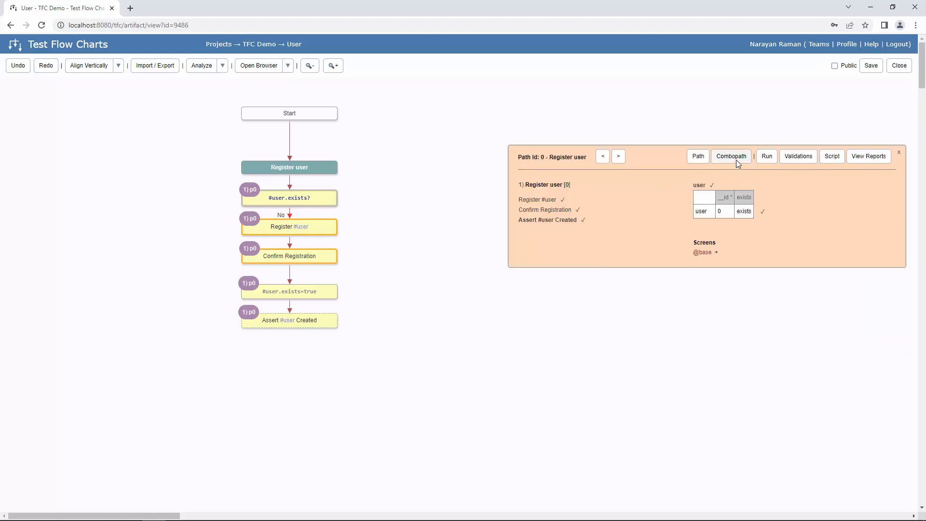
pyautogui.click(767, 156)
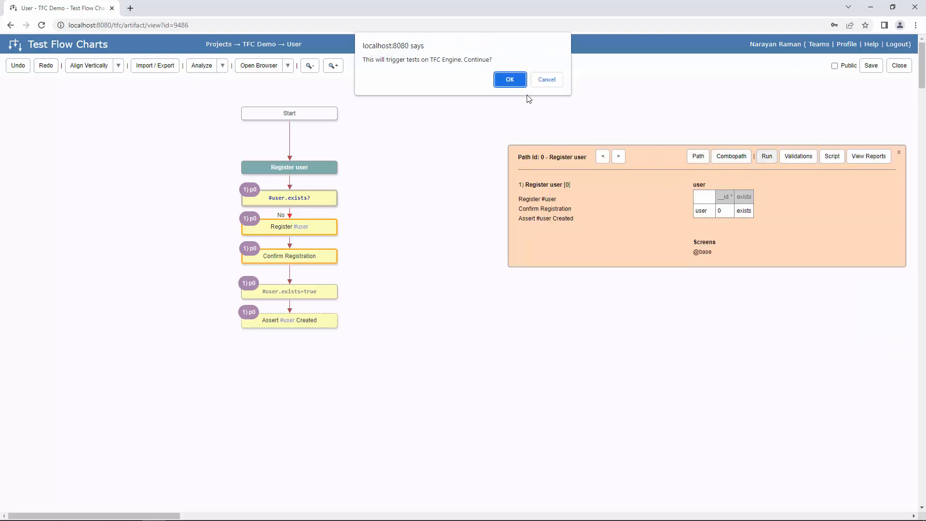
pyautogui.click(510, 80)
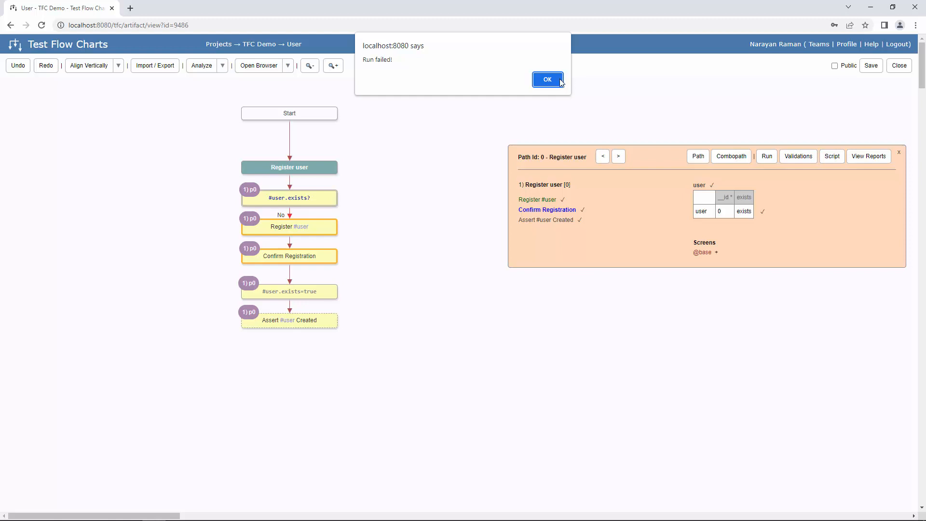
# - Dismiss Run failed, check the store window, and reopen the Register #user keyword's recorded steps
pyautogui.click(559, 81)
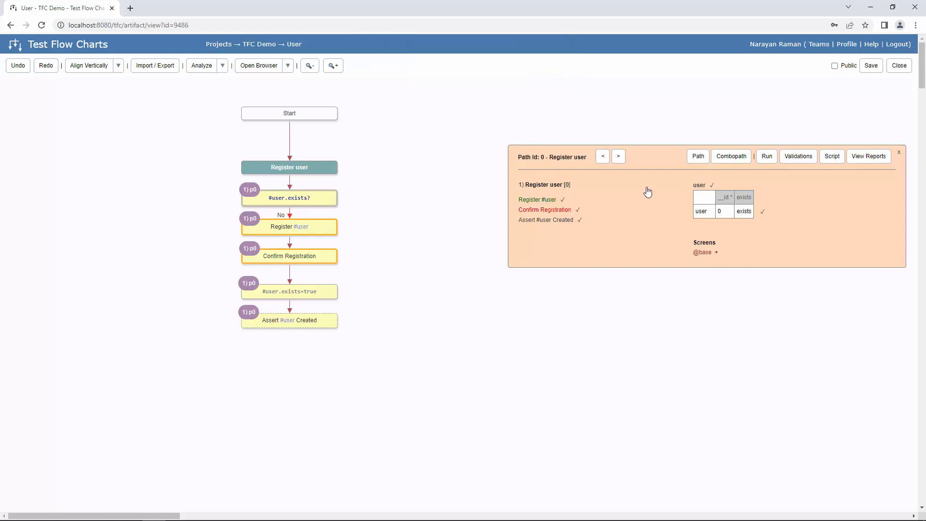
pyautogui.hotkey('alt', 'Tab')
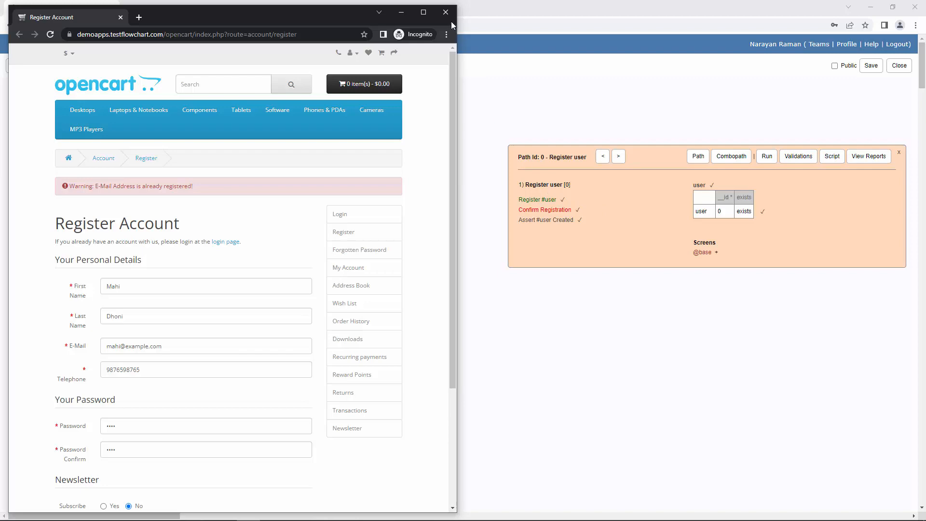
pyautogui.click(664, 224)
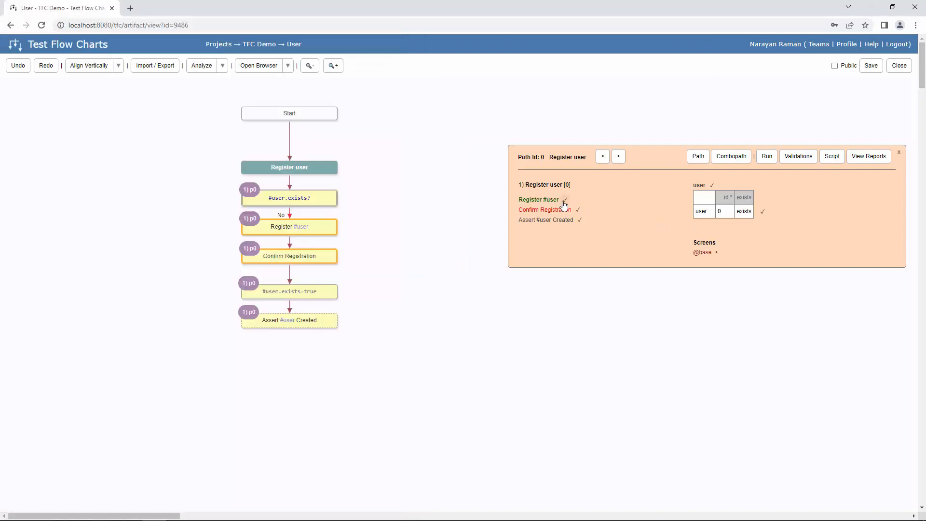
pyautogui.click(560, 199)
pyautogui.moveTo(659, 121); pyautogui.dragTo(393, 115)
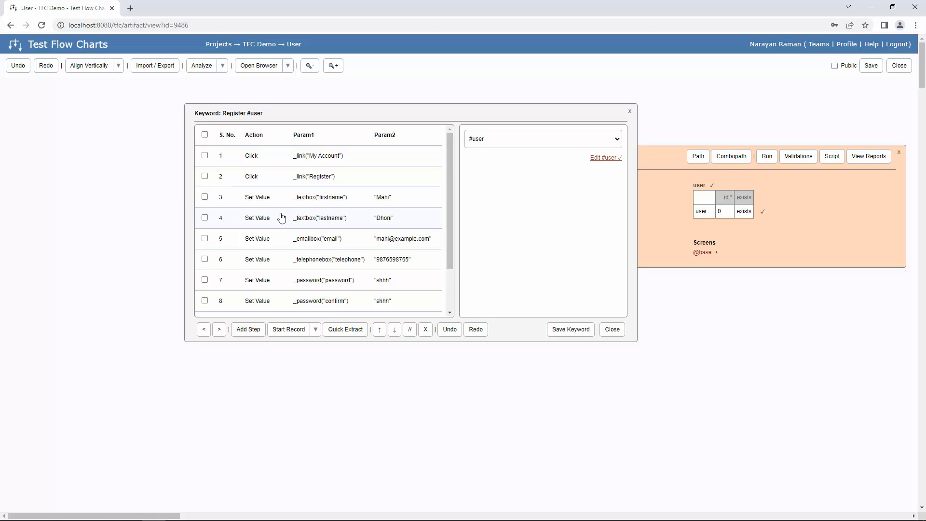
# - In Quick Extract, set the first name row's extraction target to #user.firsName
pyautogui.click(345, 330)
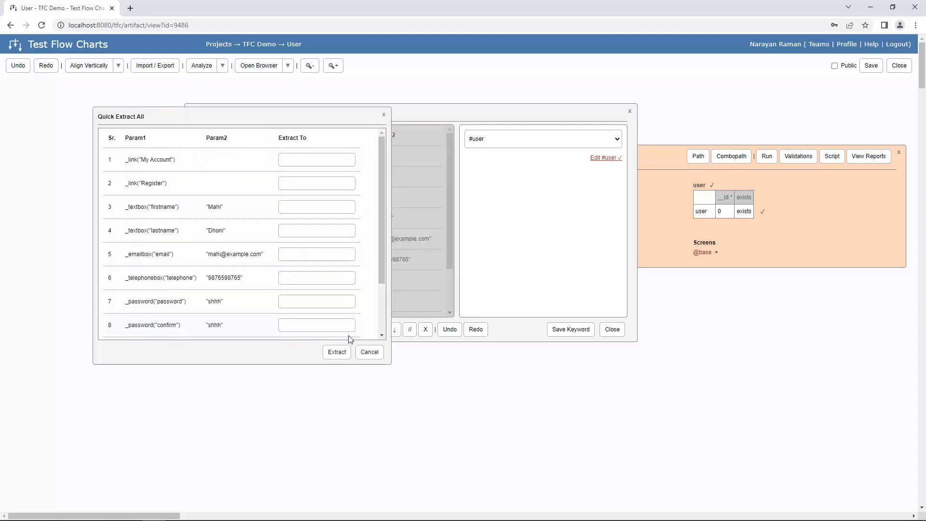
pyautogui.scroll(-1, 229, 198)
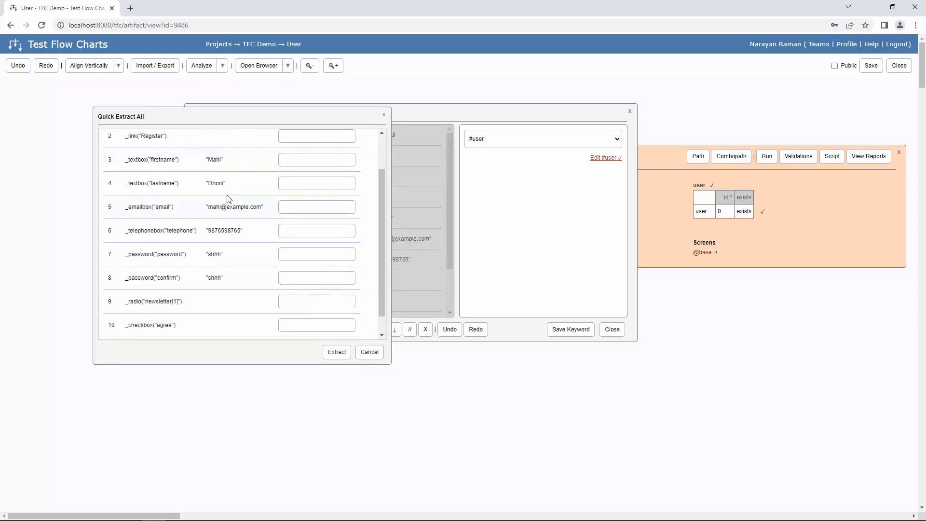
pyautogui.scroll(1, 193, 183)
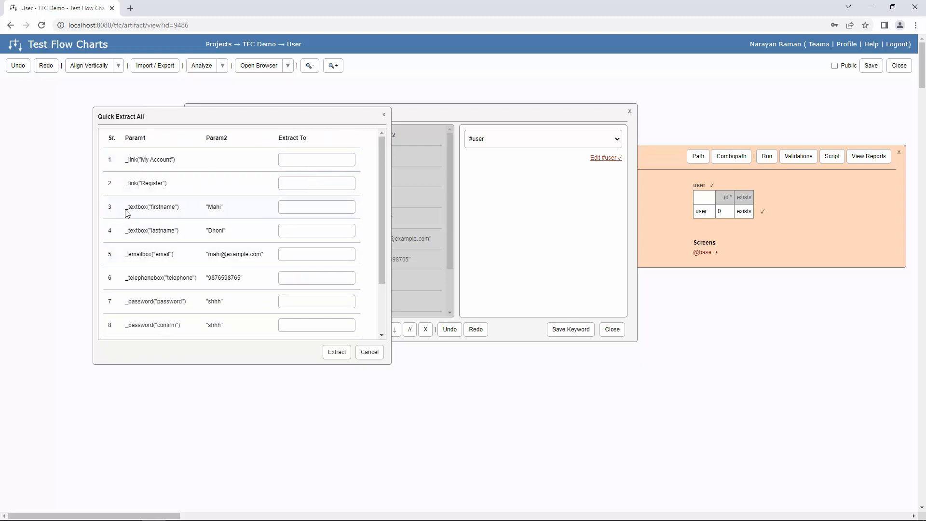
pyautogui.scroll(-1, 262, 267)
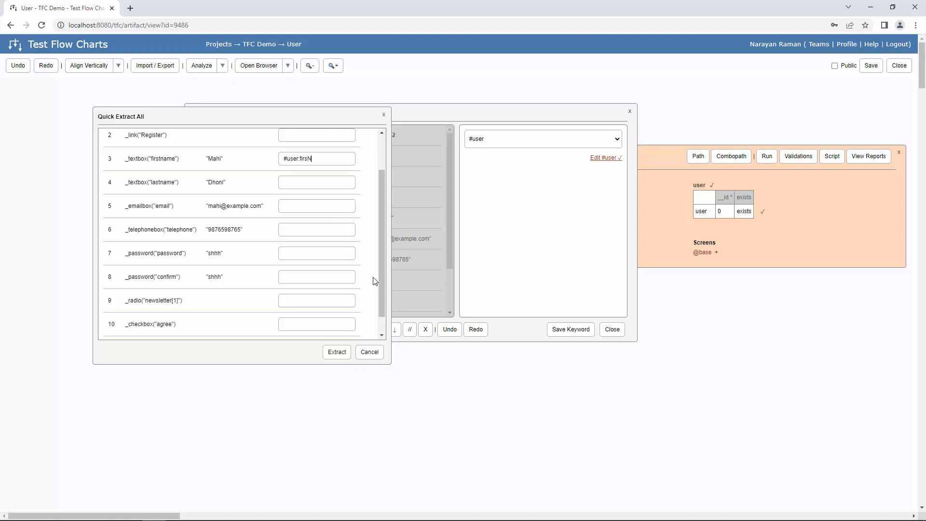
pyautogui.write('ame')
pyautogui.moveTo(300, 159); pyautogui.dragTo(285, 170)
pyautogui.hotkey('ctrl', 'c')
pyautogui.press('Right')
pyautogui.write('.')
# - Map the remaining rows to #user.lastName, #user.email, #user.phone and #user.password for both passwords
pyautogui.click(314, 183)
pyautogui.hotkey('ctrl', 'v')
pyautogui.write('.lastName')
pyautogui.click(306, 210)
pyautogui.hotkey('ctrl', 'v')
pyautogui.click(311, 224)
pyautogui.hotkey('ctrl', 'v')
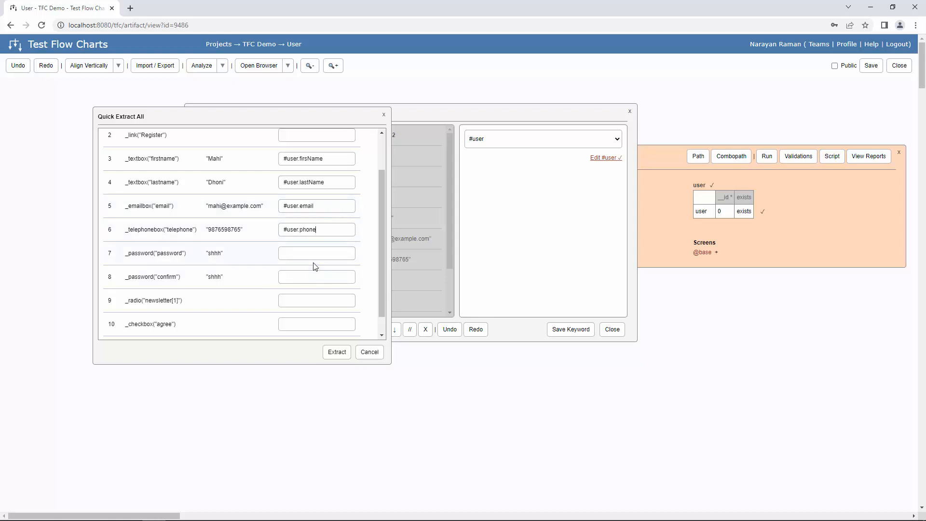
pyautogui.hotkey('ctrl', 'v')
pyautogui.write('.passwo')
pyautogui.click(318, 278)
pyautogui.hotkey('ctrl', 'v')
pyautogui.write('.password')
pyautogui.scroll(-1, 328, 314)
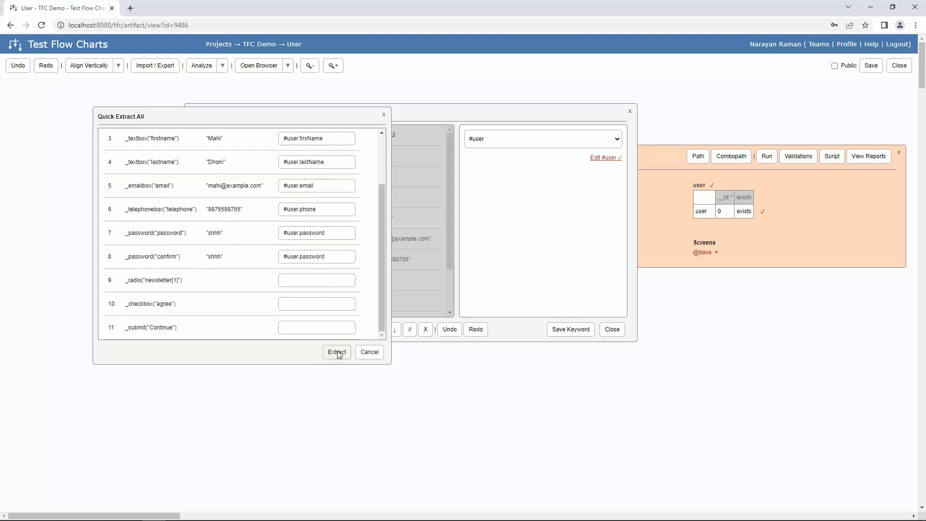
# - Extract the values so steps 3–8 use $user attributes, then review the new #user inputs
pyautogui.click(337, 351)
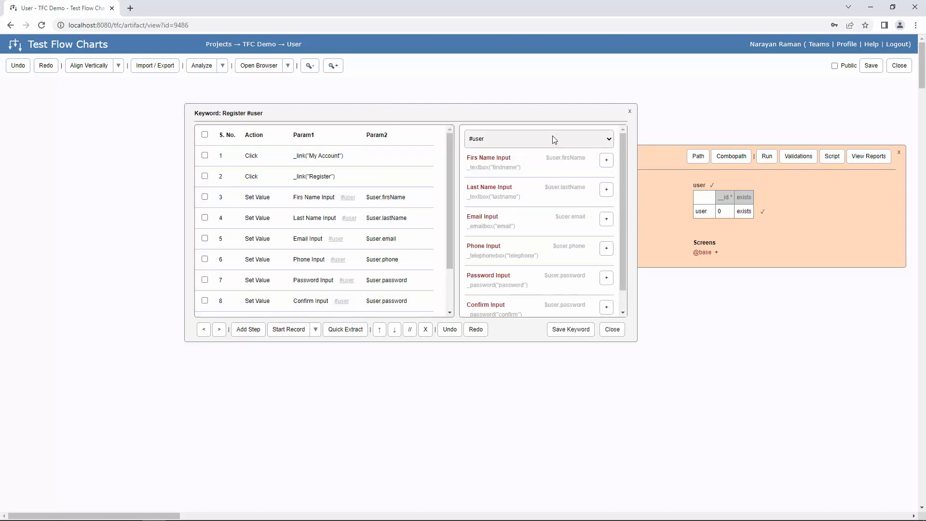
pyautogui.scroll(-1, 523, 193)
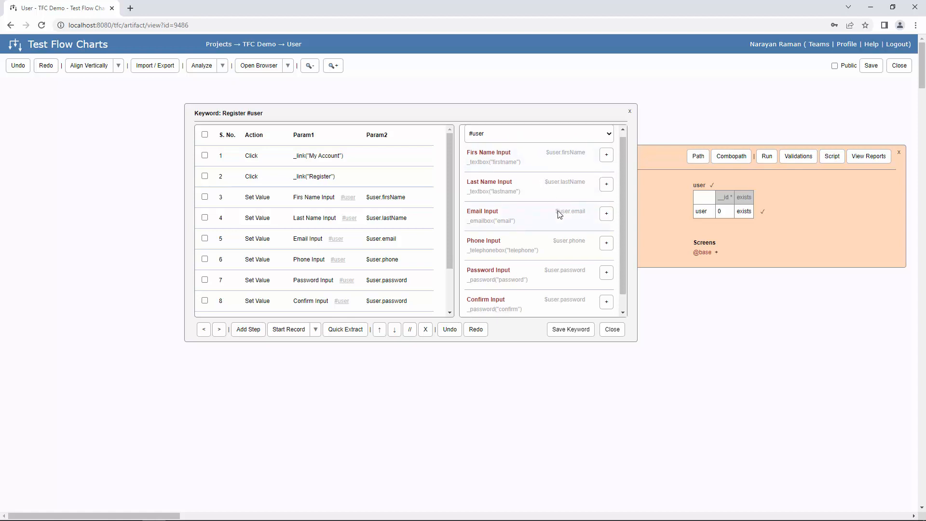
pyautogui.scroll(1, 507, 184)
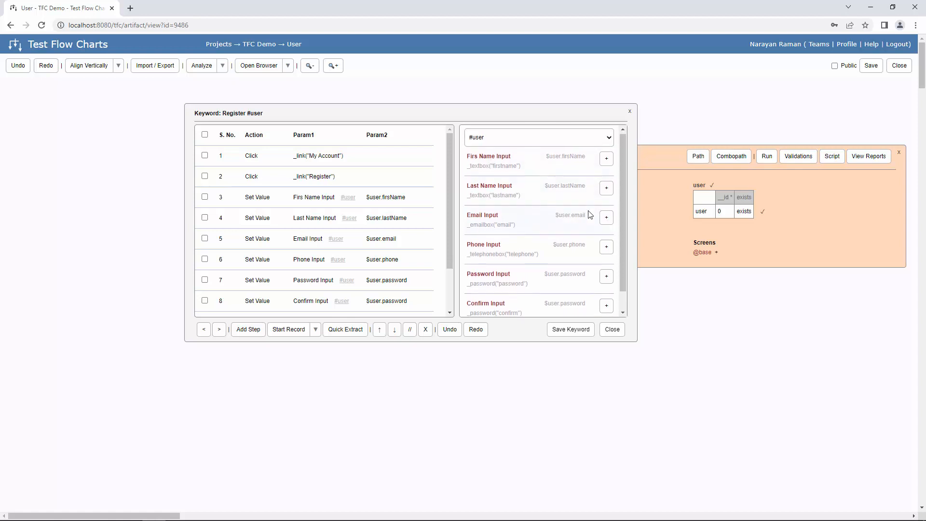
pyautogui.scroll(-1, 591, 221)
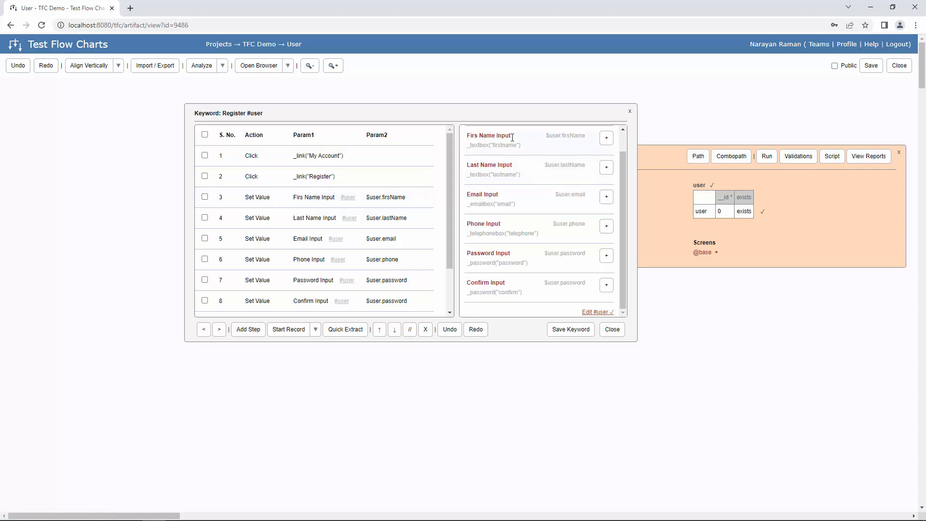
pyautogui.click(592, 313)
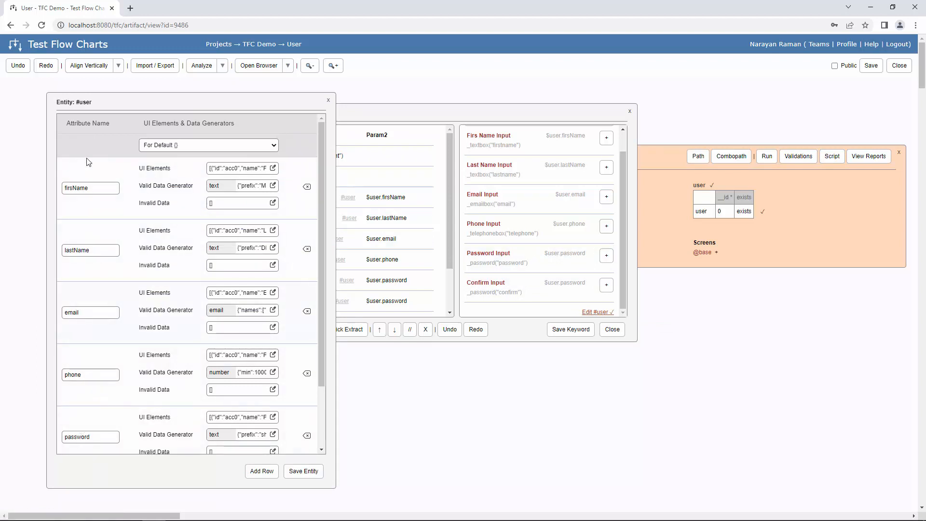
pyautogui.click(273, 169)
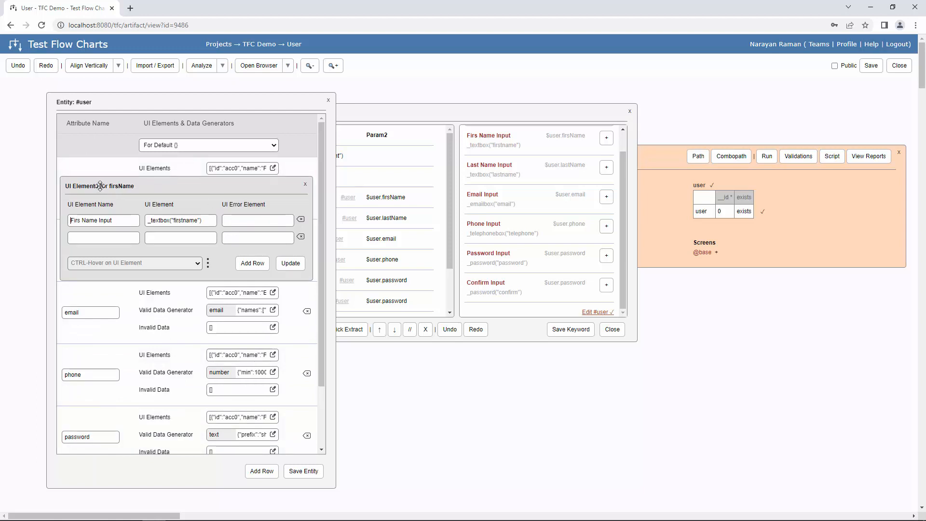
pyautogui.click(304, 186)
pyautogui.click(305, 188)
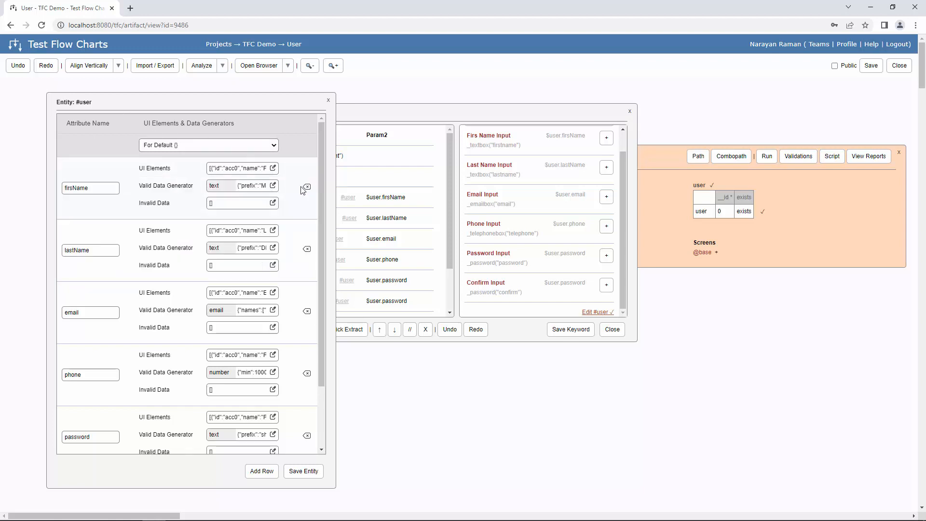
pyautogui.scroll(-3, 273, 360)
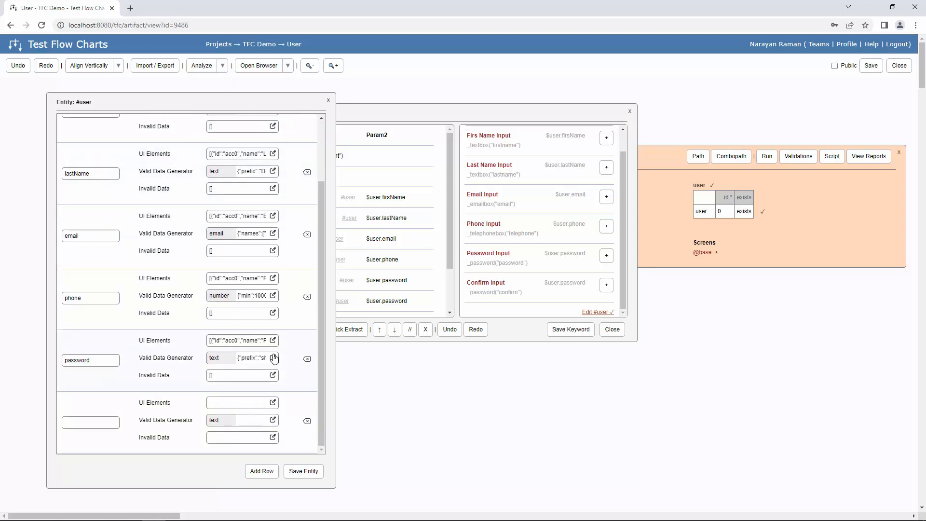
pyautogui.click(273, 341)
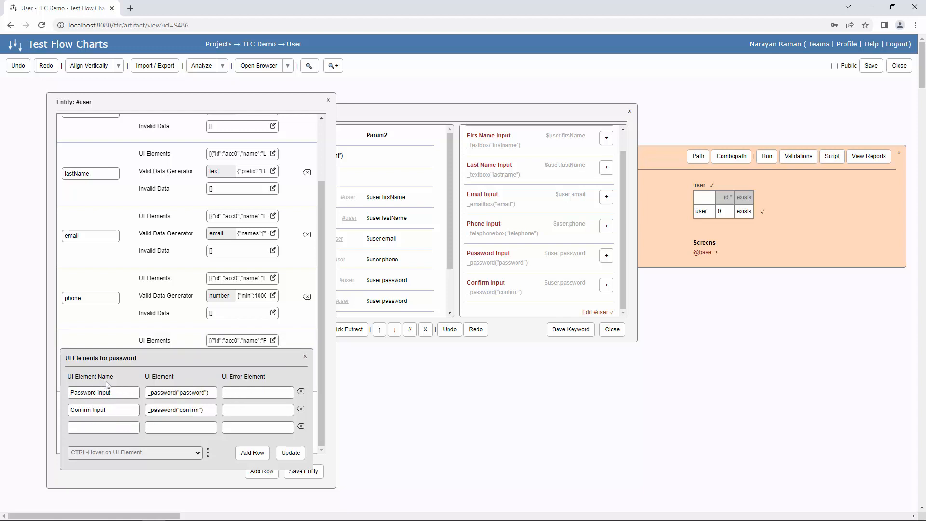
pyautogui.click(305, 358)
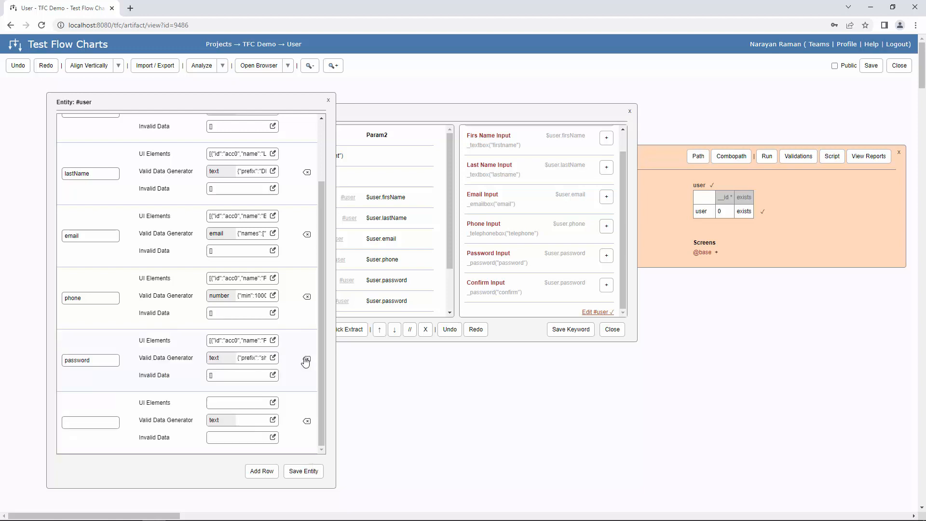
pyautogui.click(307, 473)
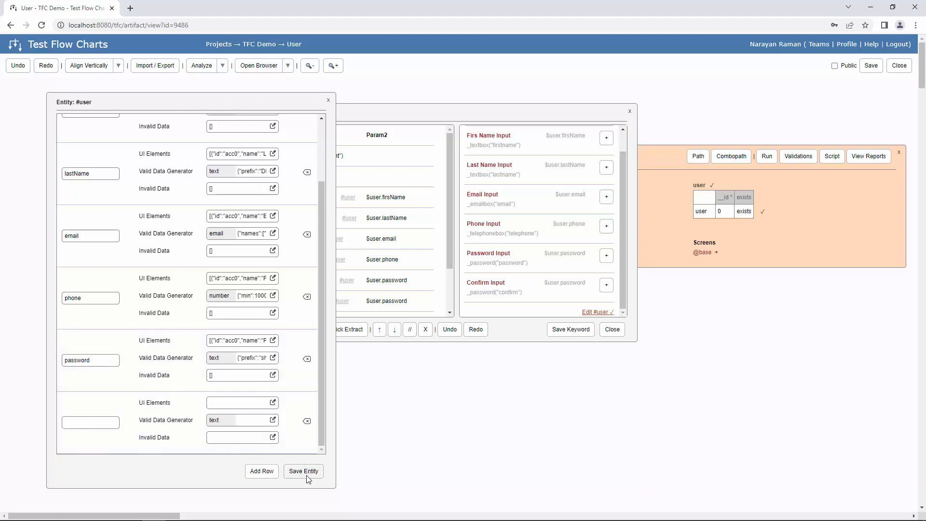
pyautogui.click(329, 100)
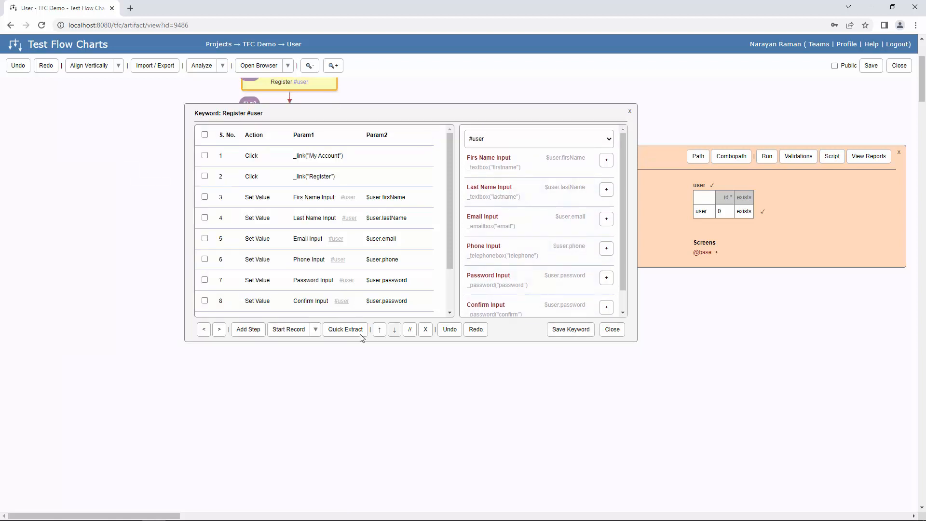
# - Save and close the Register #user keyword, then run path 0 on TFC Engine
pyautogui.click(582, 331)
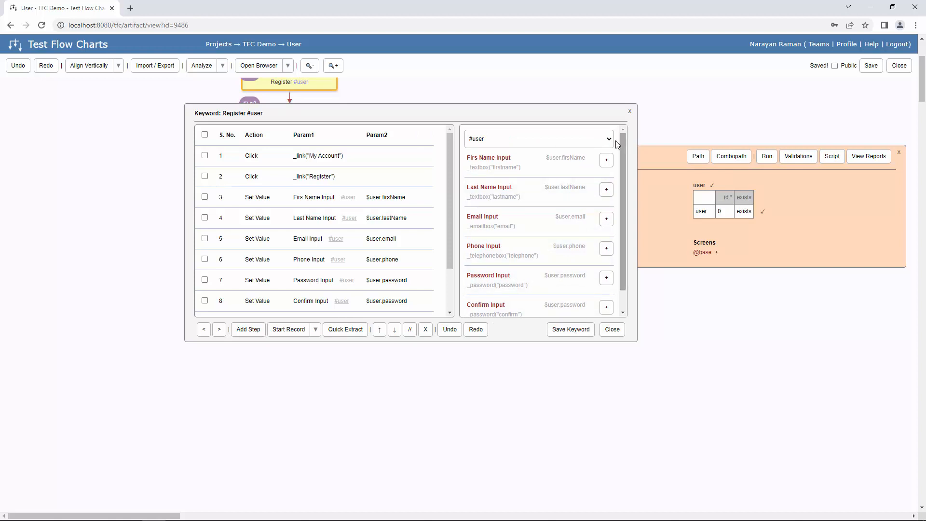
pyautogui.click(629, 113)
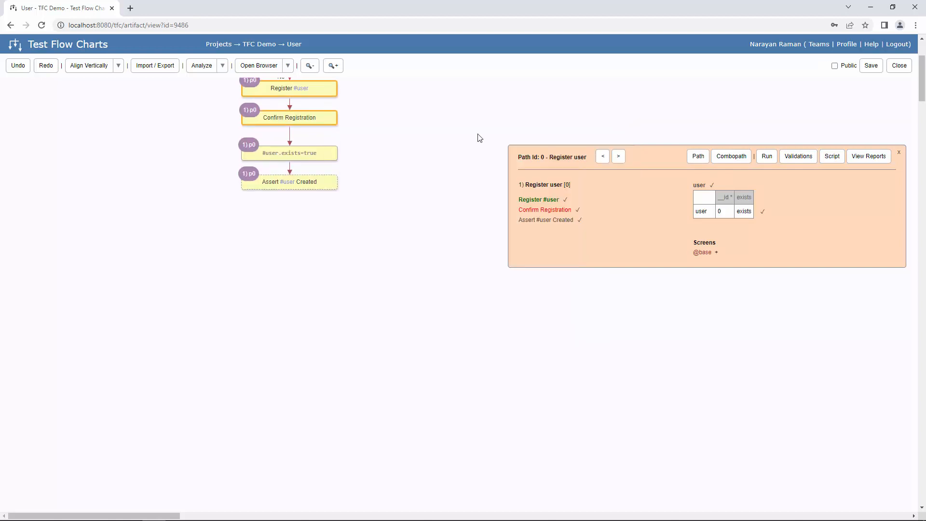
pyautogui.click(769, 158)
pyautogui.click(508, 79)
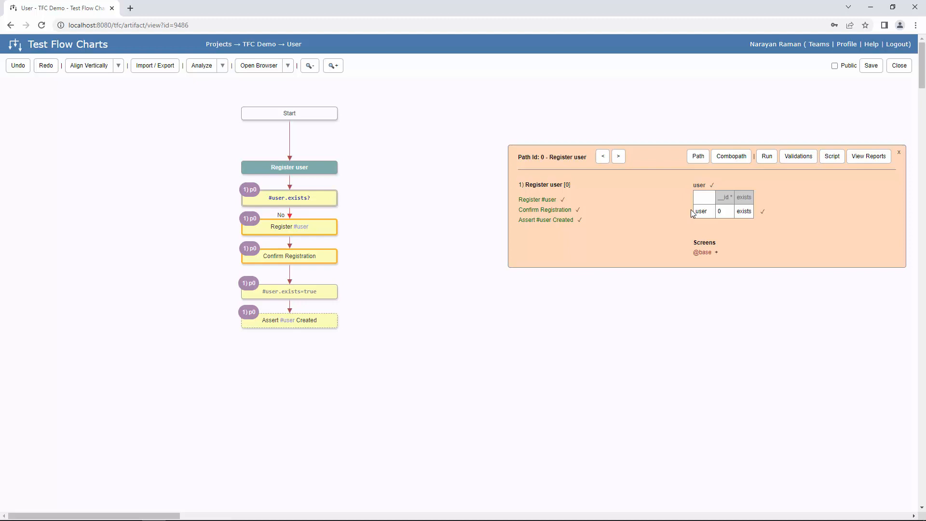
# - Review the #user first-name and email generators, leaving email's generator type unchanged, then close the entity
pyautogui.click(715, 192)
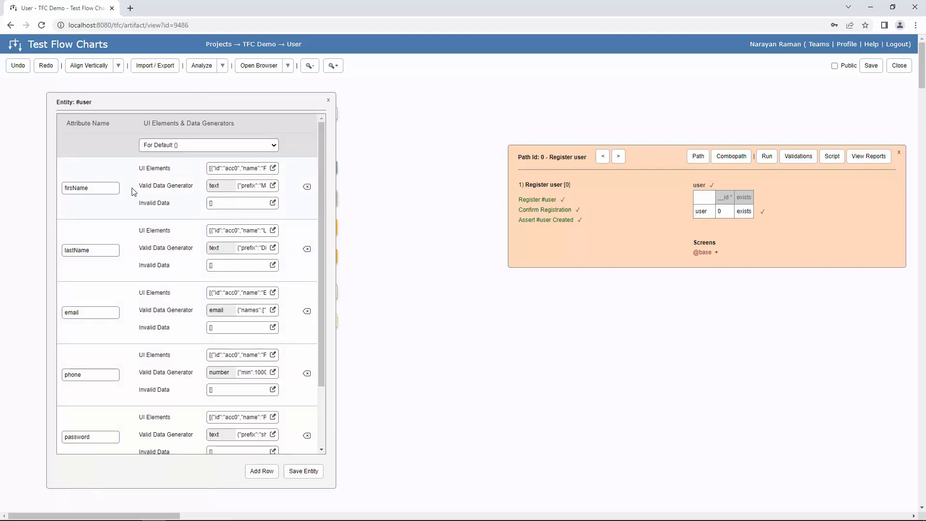
pyautogui.click(273, 185)
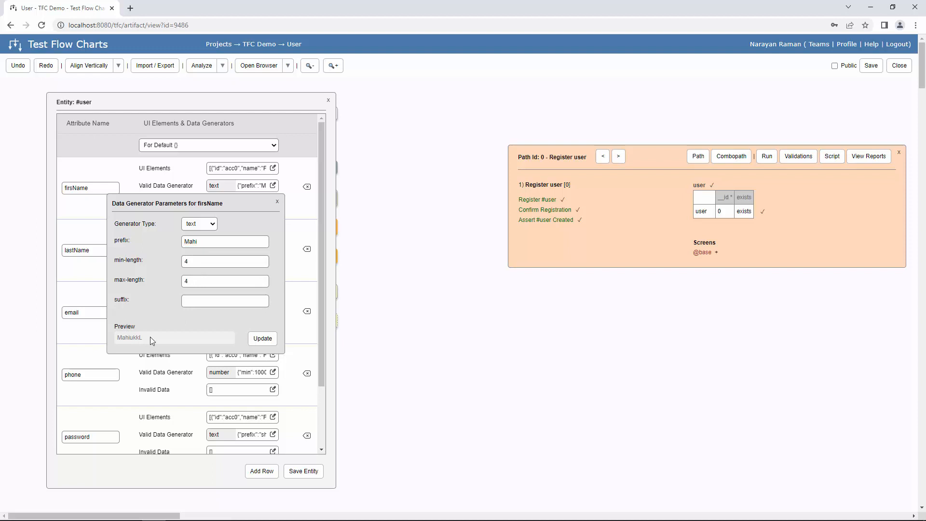
pyautogui.click(278, 202)
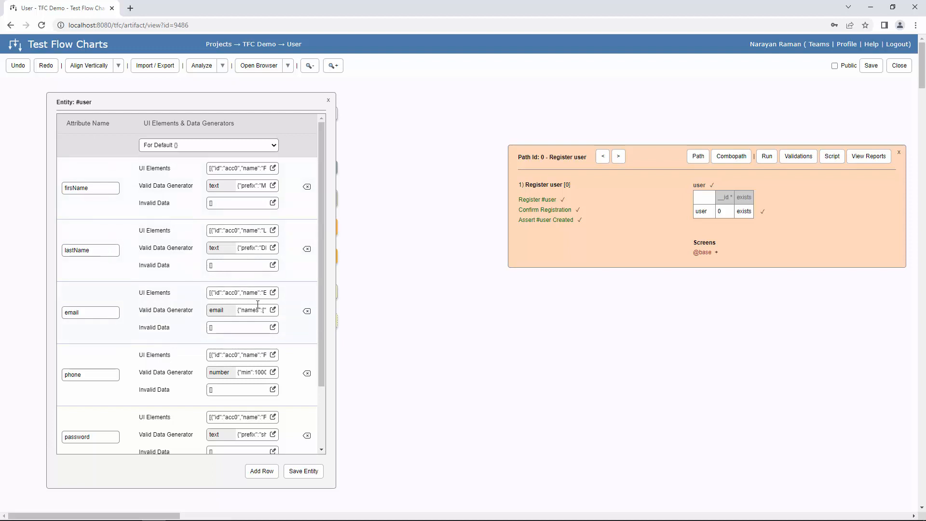
pyautogui.scroll(-1, 272, 277)
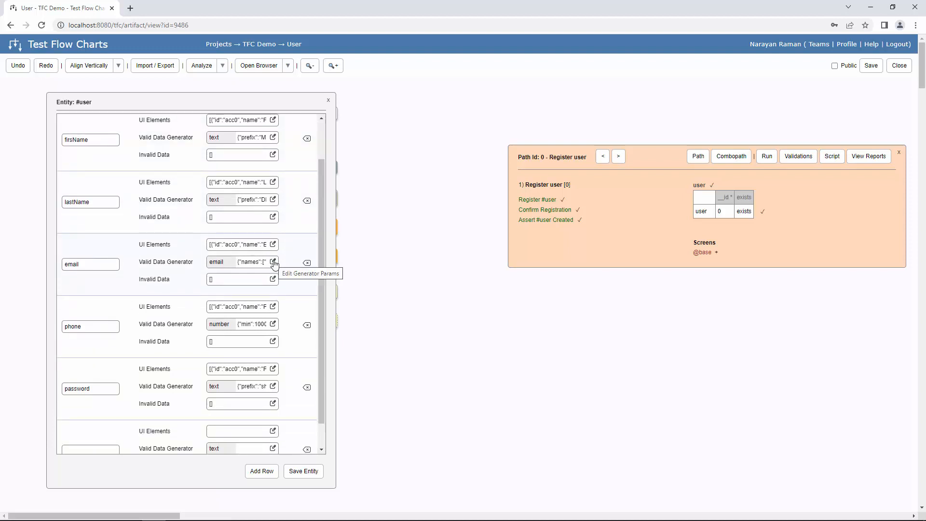
pyautogui.click(273, 262)
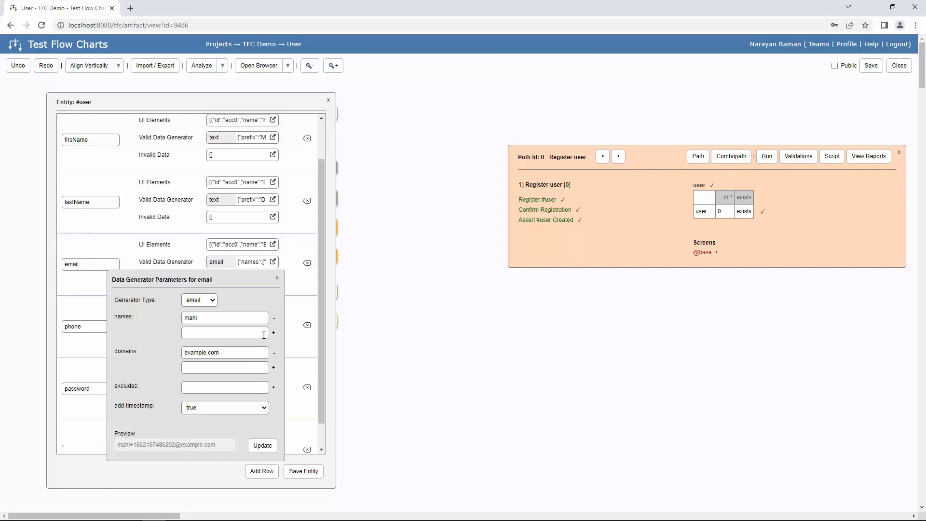
pyautogui.click(212, 298)
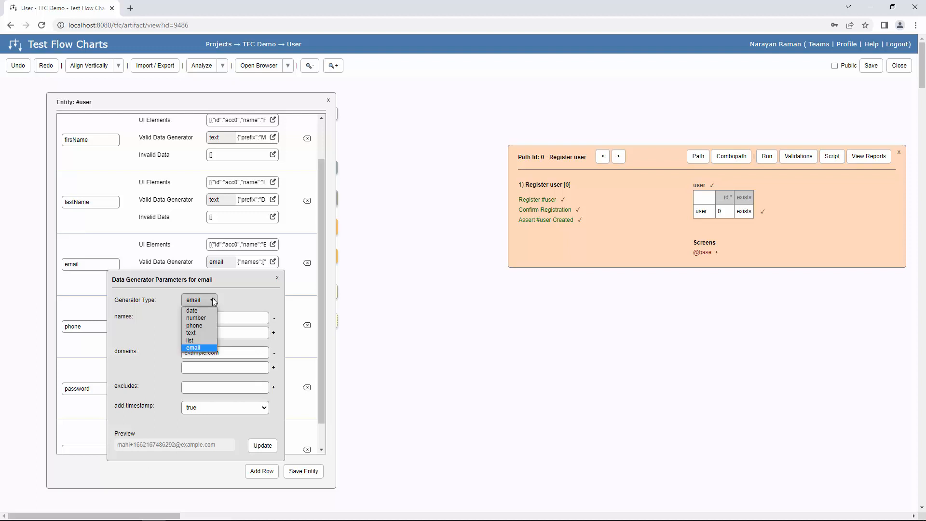
pyautogui.click(190, 340)
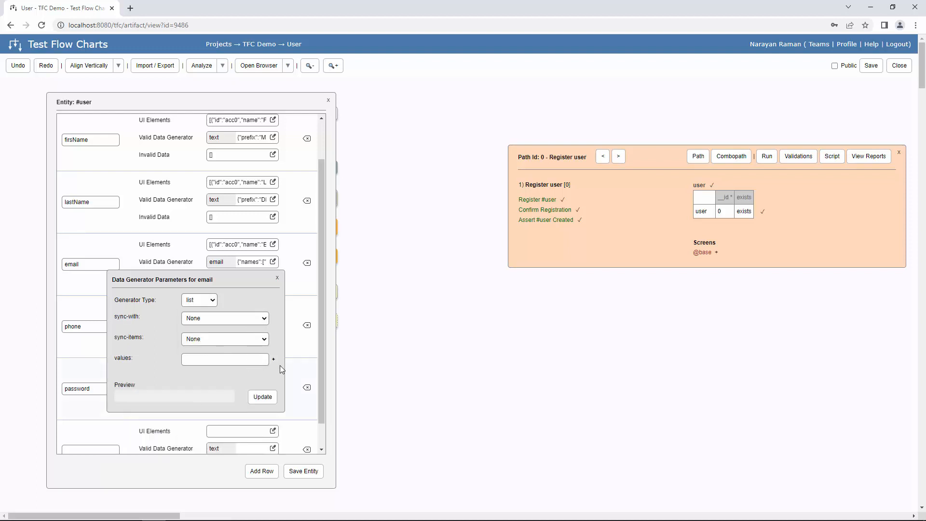
pyautogui.click(205, 300)
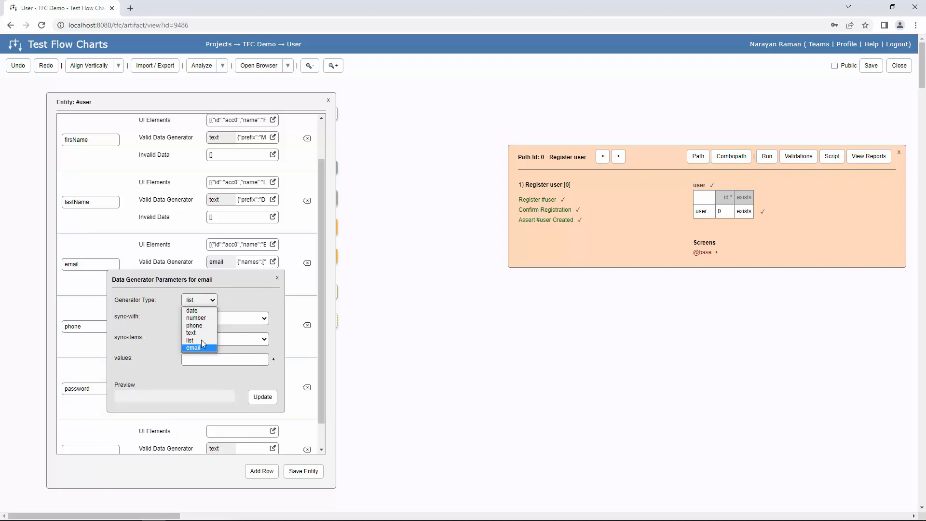
pyautogui.click(284, 279)
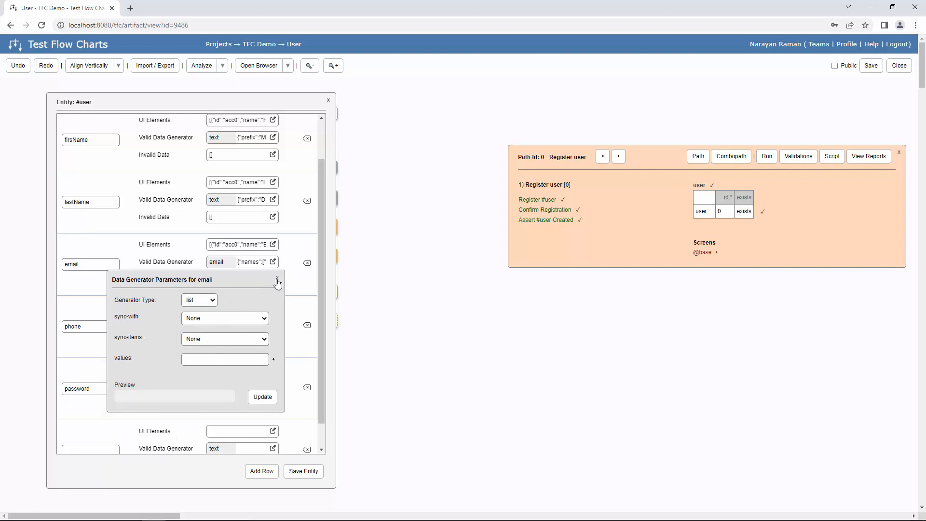
pyautogui.click(277, 280)
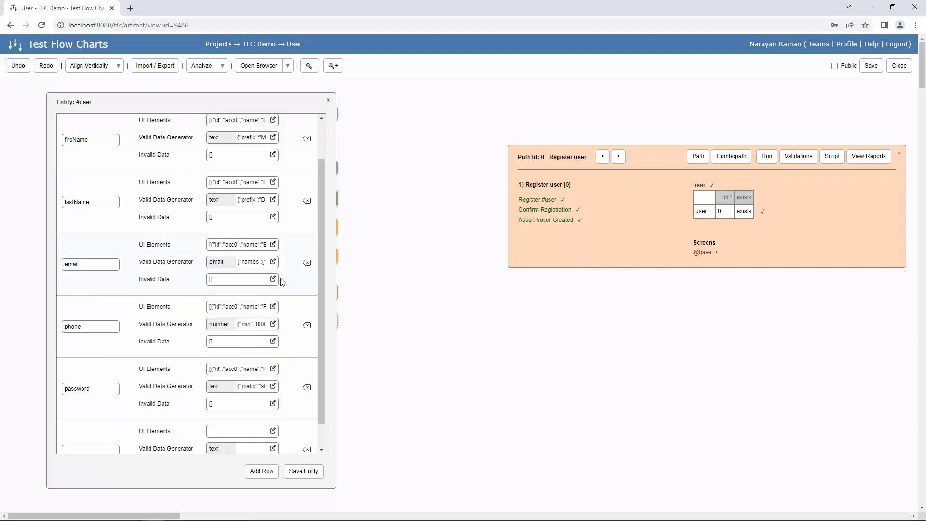
pyautogui.click(328, 100)
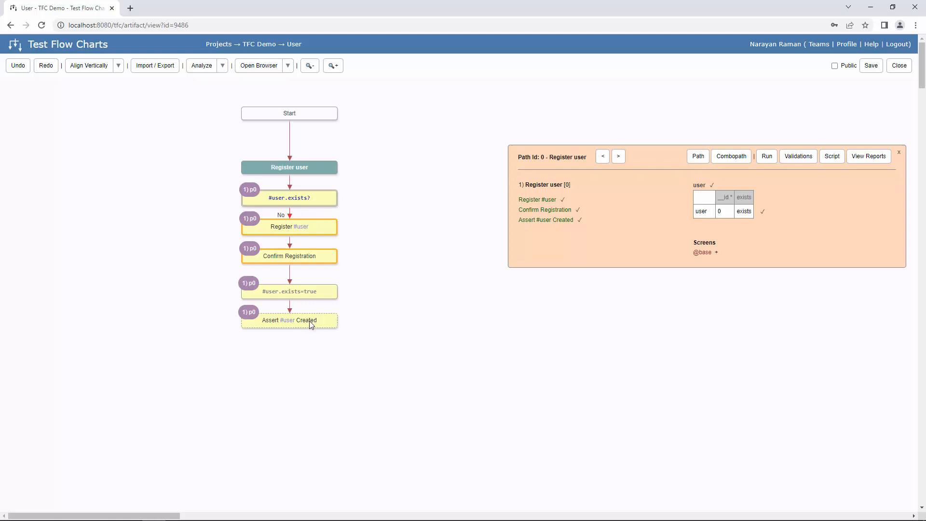
# - Open the Assert #user Created keyword and run the flow up to it on TFC Engine
pyautogui.click(574, 221)
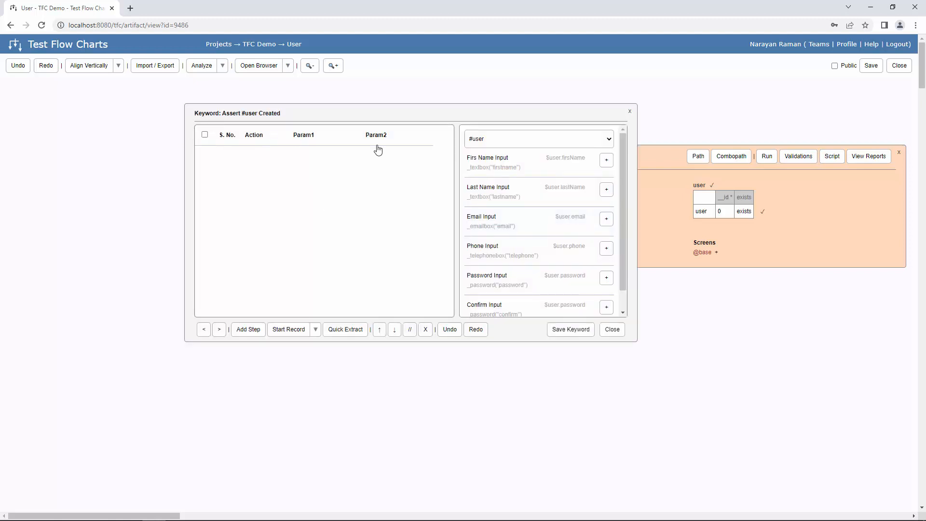
pyautogui.click(316, 330)
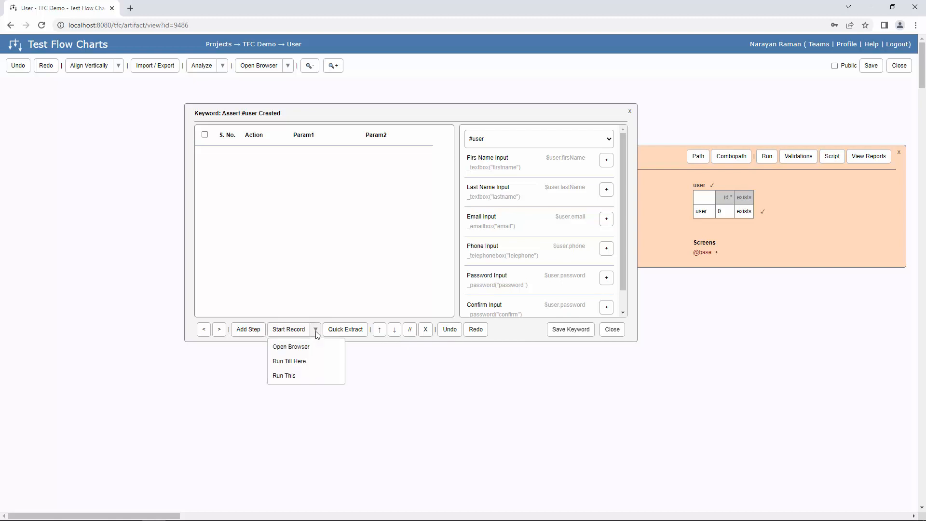
pyautogui.click(308, 363)
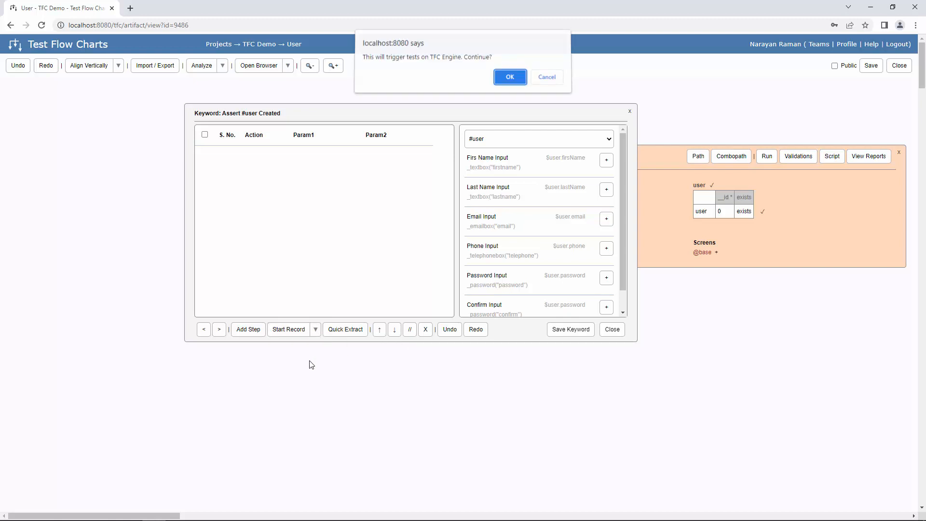
pyautogui.click(508, 77)
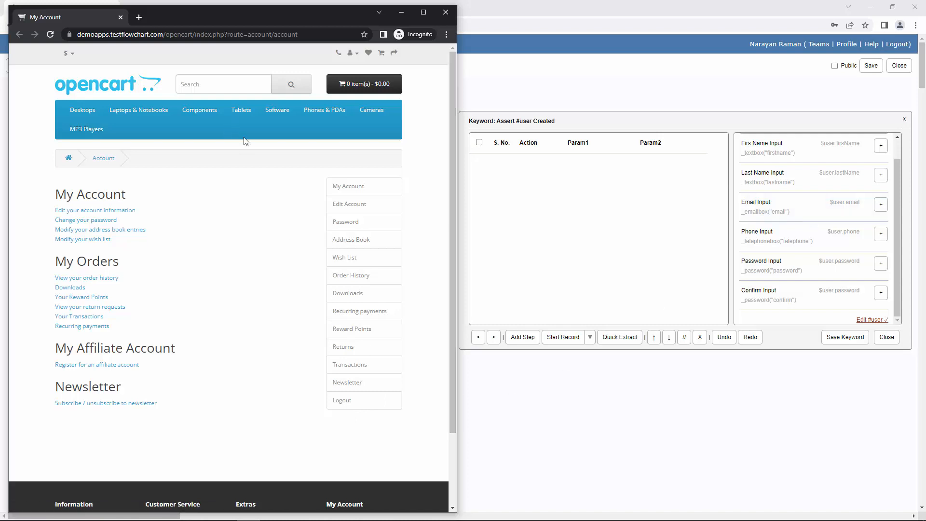
pyautogui.scroll(1, 862, 182)
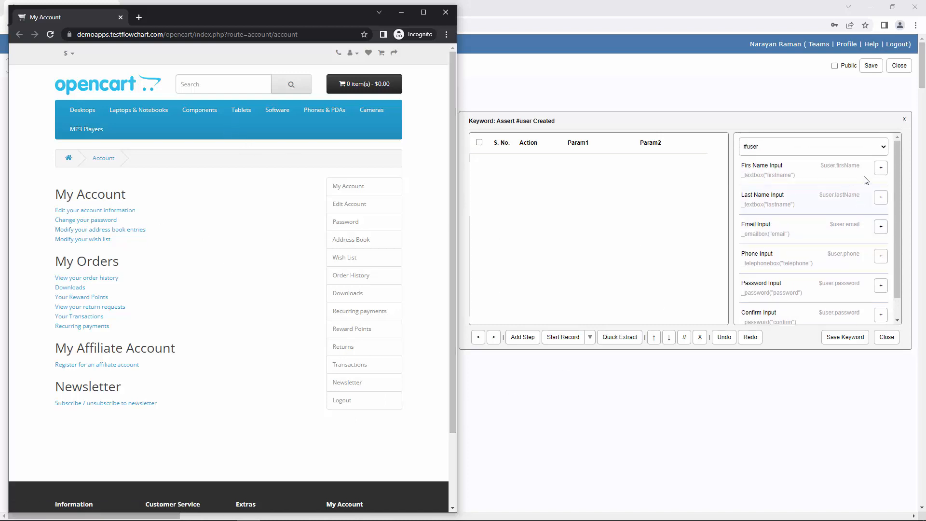
pyautogui.click(875, 150)
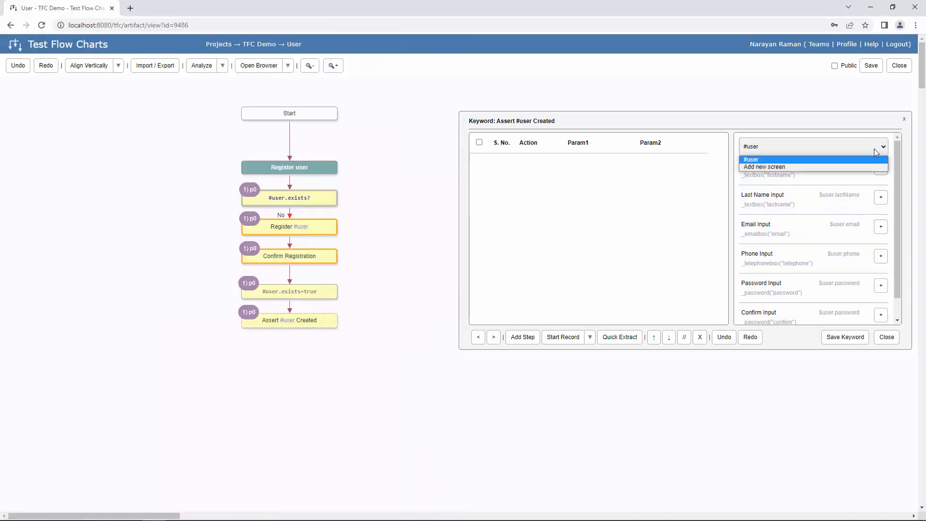
pyautogui.click(852, 167)
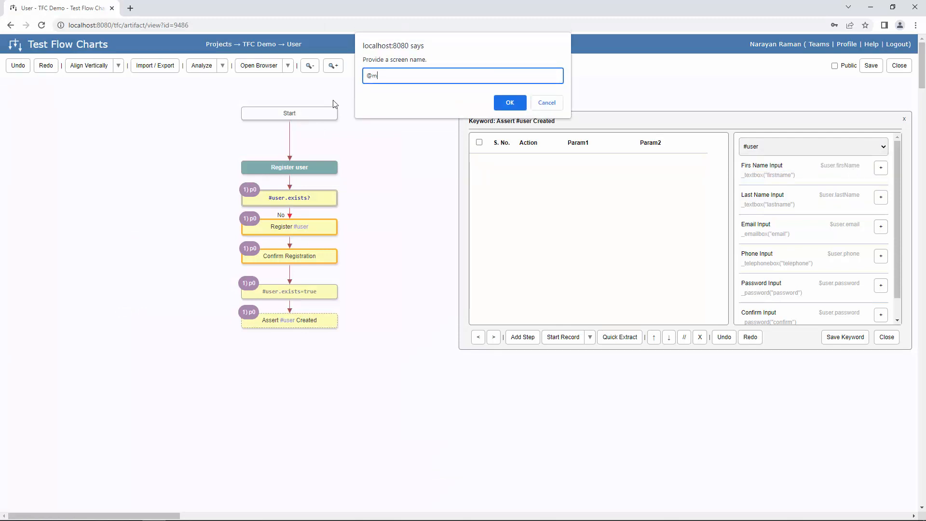
pyautogui.write('@myaccount')
pyautogui.click(510, 110)
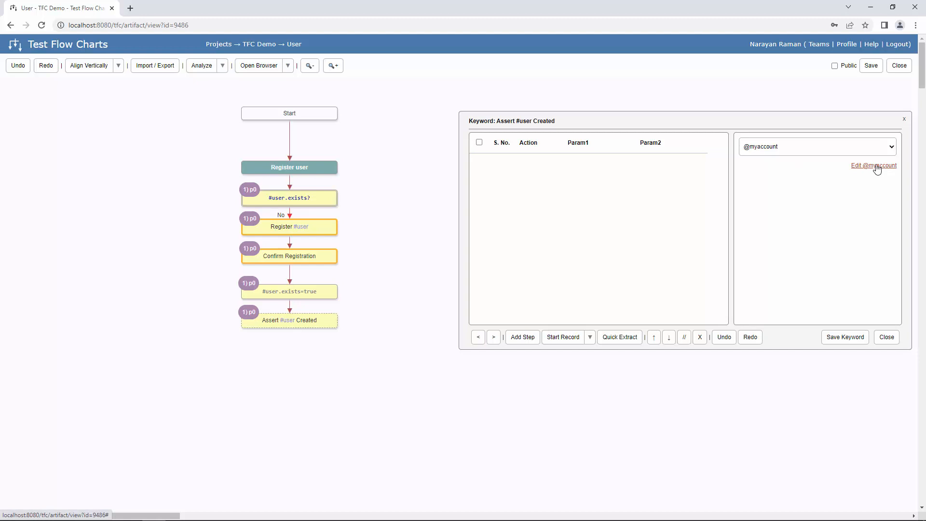
pyautogui.click(877, 167)
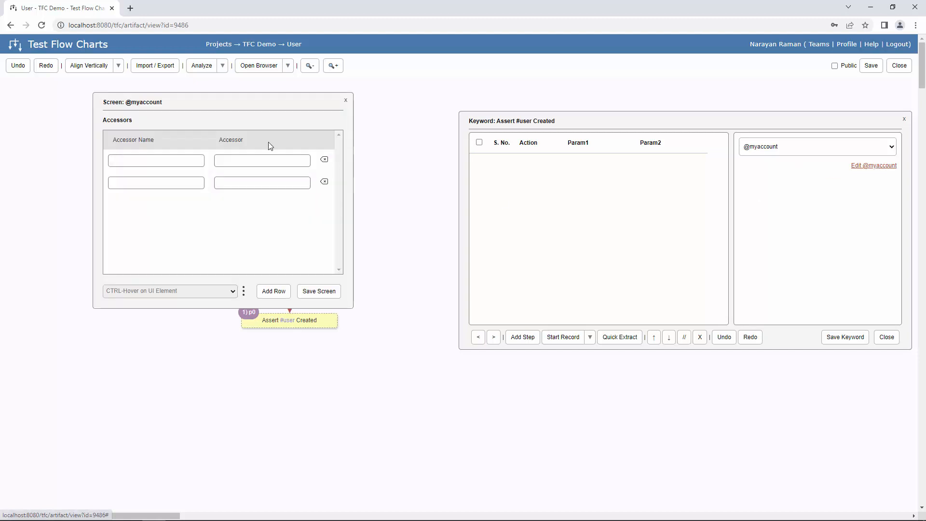
pyautogui.click(169, 163)
pyautogui.write('Lo')
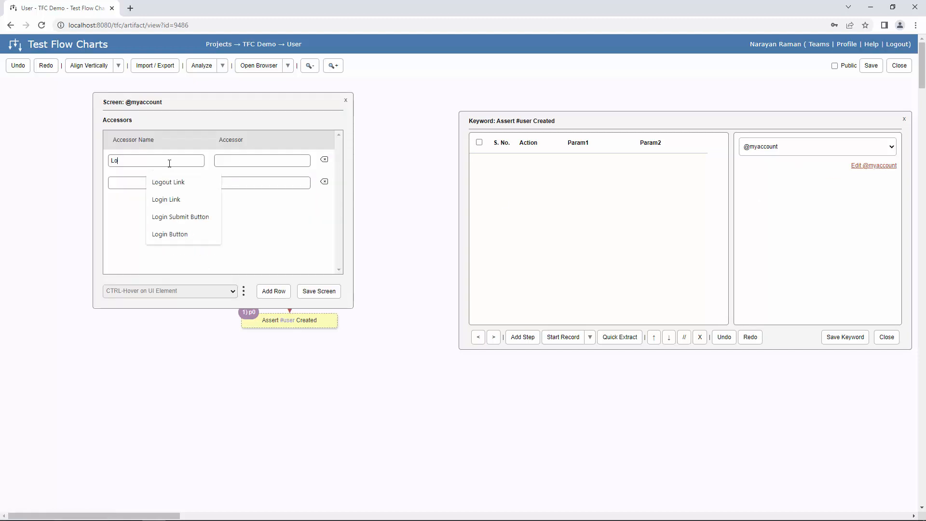
pyautogui.write('gout Link')
pyautogui.press('Tab')
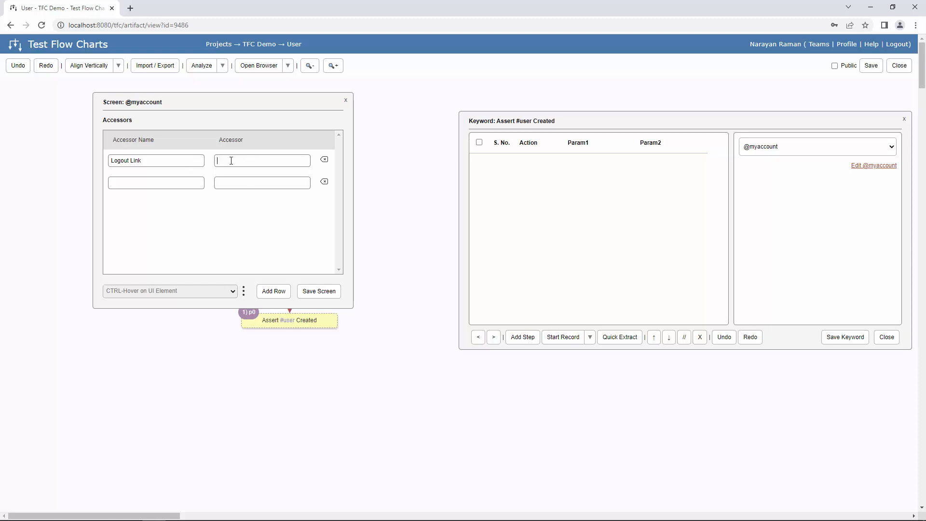
pyautogui.hotkey('alt', 'Tab')
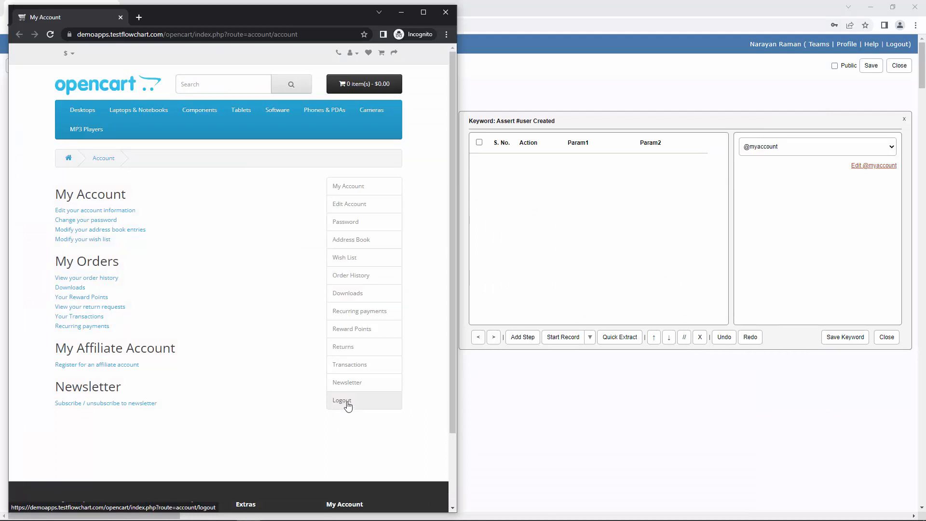
pyautogui.hotkey('alt', 'Tab')
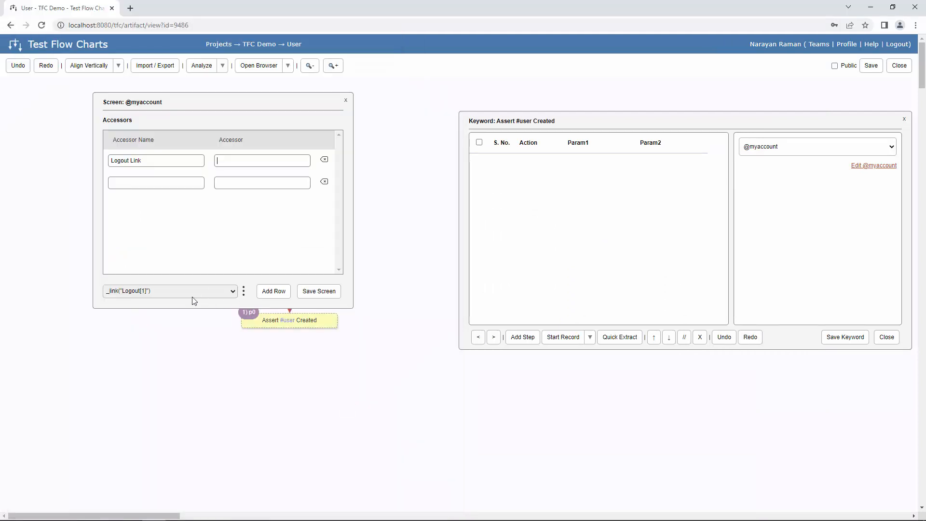
pyautogui.moveTo(179, 291); pyautogui.dragTo(71, 293)
pyautogui.hotkey('ctrl', 'c')
pyautogui.click(273, 160)
pyautogui.hotkey('ctrl', 'v')
pyautogui.click(320, 291)
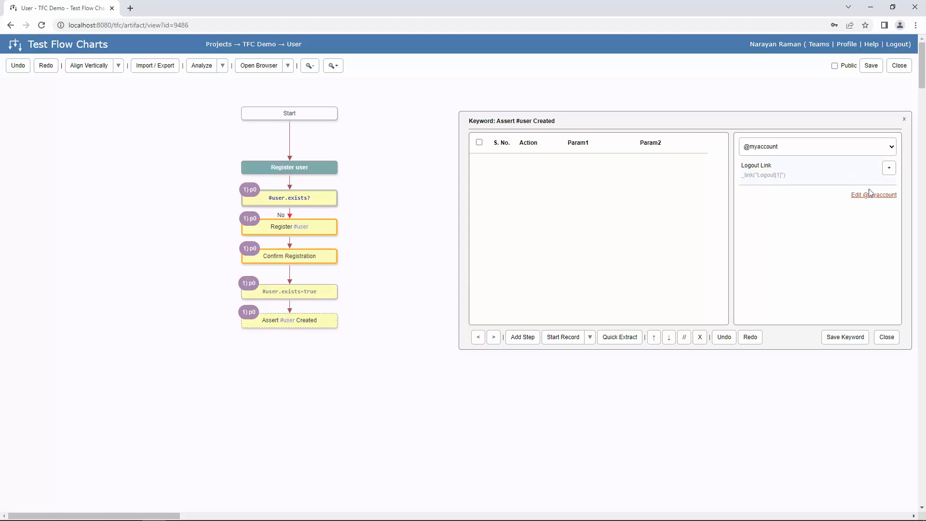
# - Add an Assert Exists step on Logout Link, then save and close the keyword
pyautogui.click(530, 340)
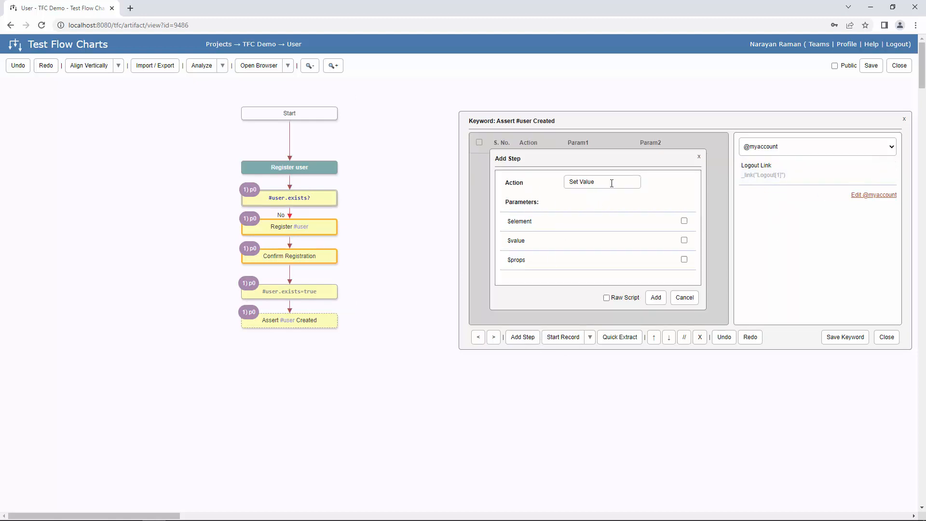
pyautogui.moveTo(611, 182); pyautogui.dragTo(460, 187)
pyautogui.write('asser')
pyautogui.click(604, 198)
pyautogui.click(533, 225)
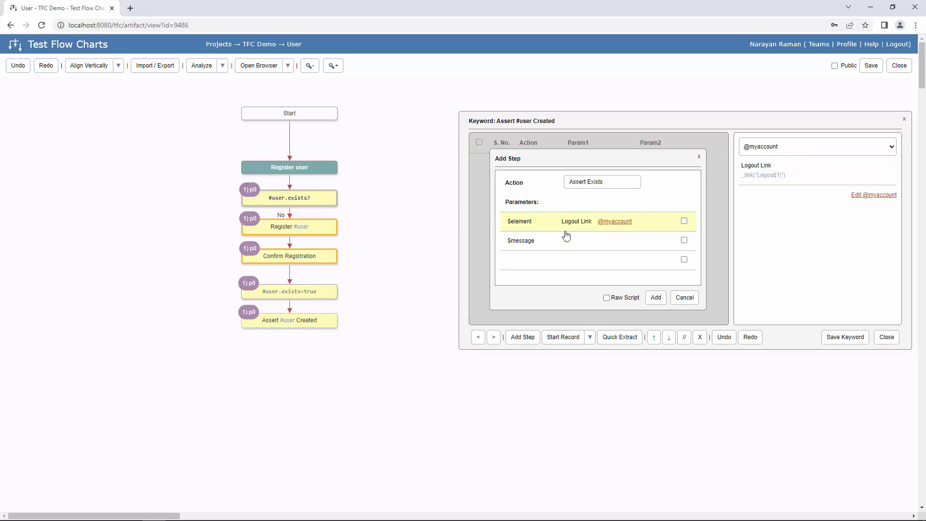
pyautogui.click(659, 299)
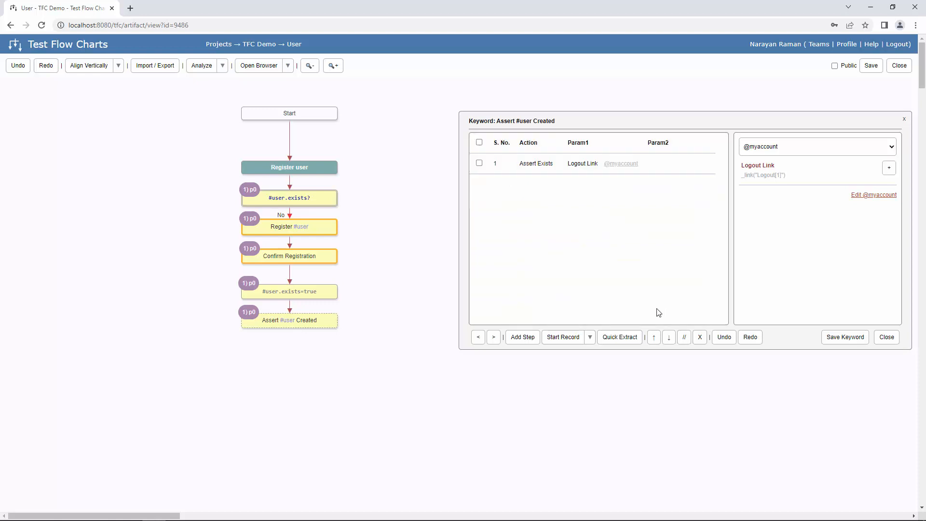
pyautogui.click(849, 338)
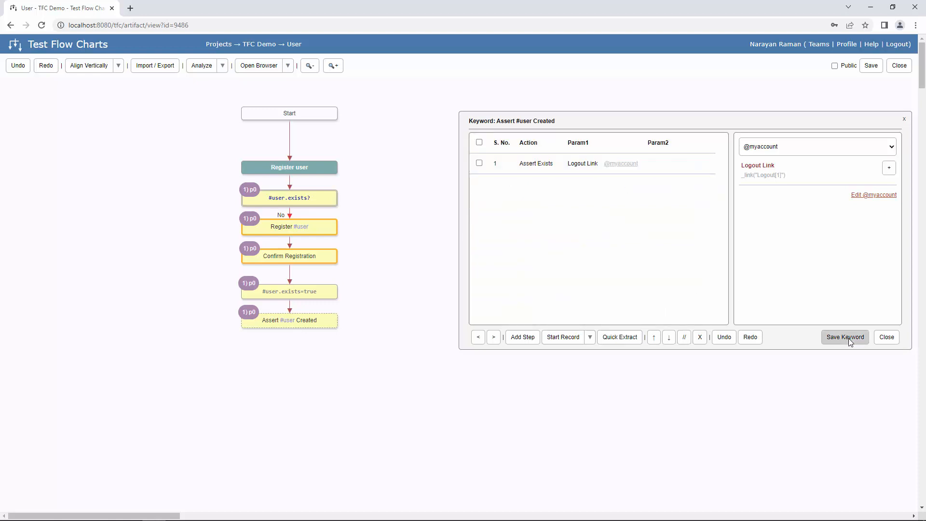
pyautogui.click(891, 337)
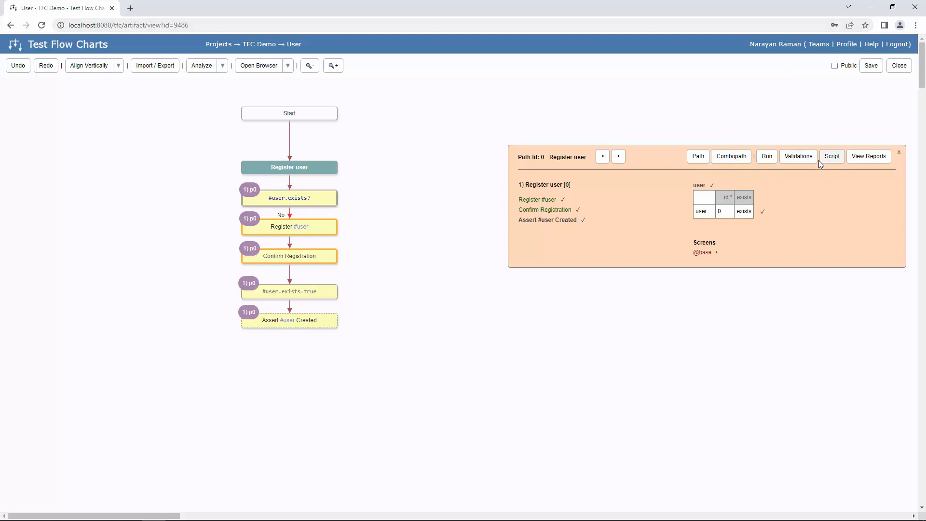
# - Run path 0 on TFC Engine and close the results once all steps pass
pyautogui.click(767, 157)
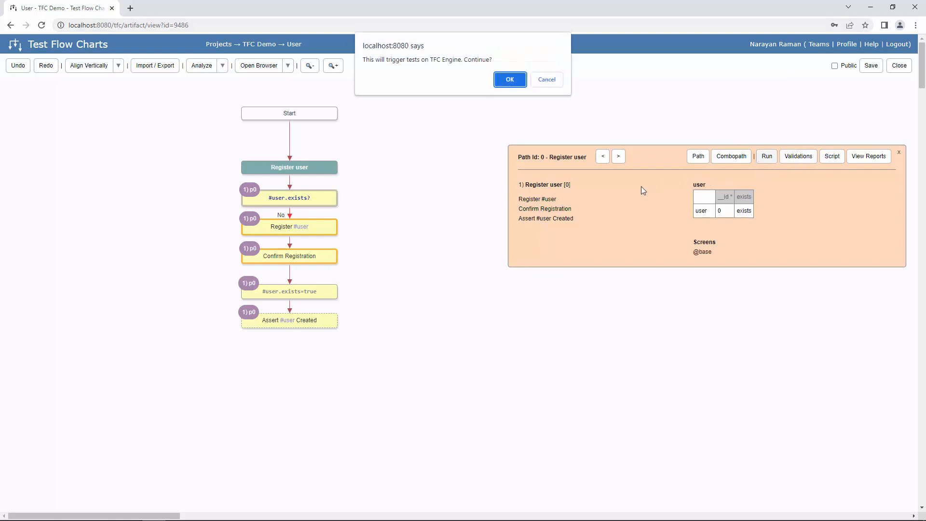
pyautogui.click(510, 80)
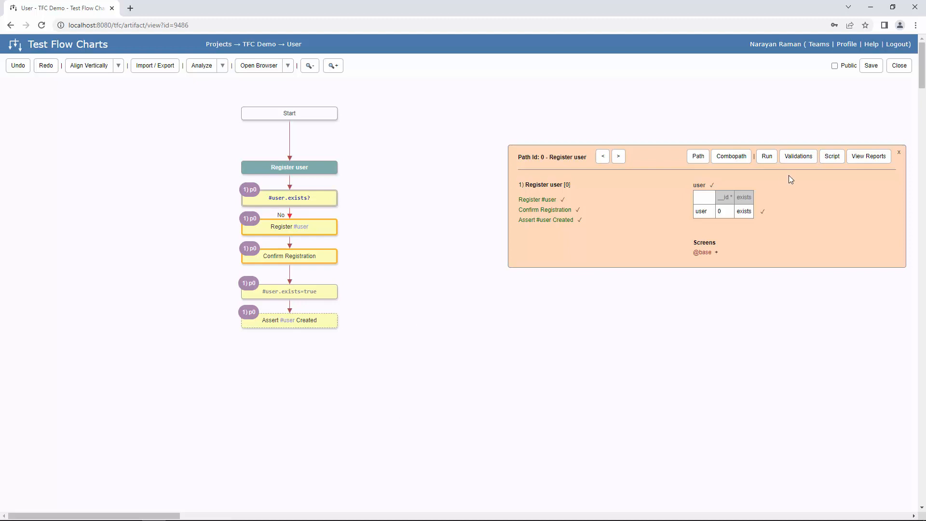
pyautogui.press('Escape')
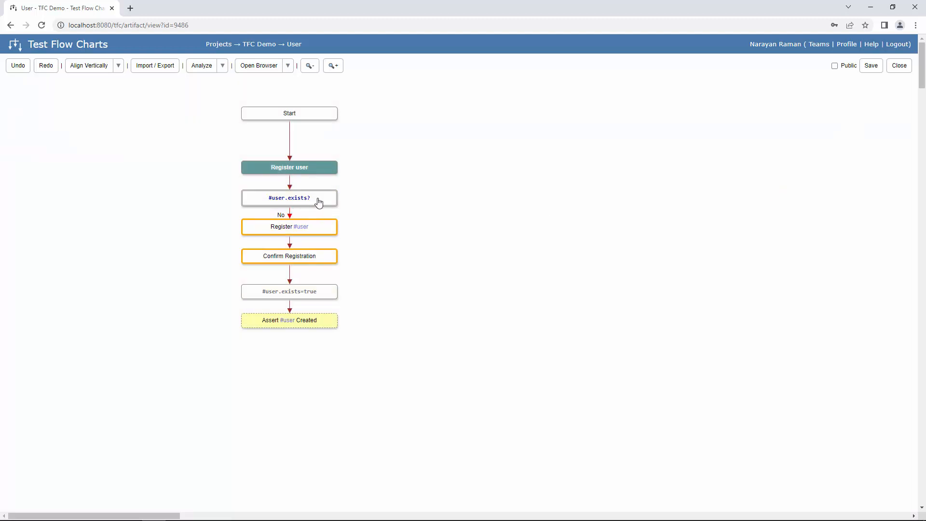
# - Add a Register #user action node after the #user.exists? decision
pyautogui.click(319, 202)
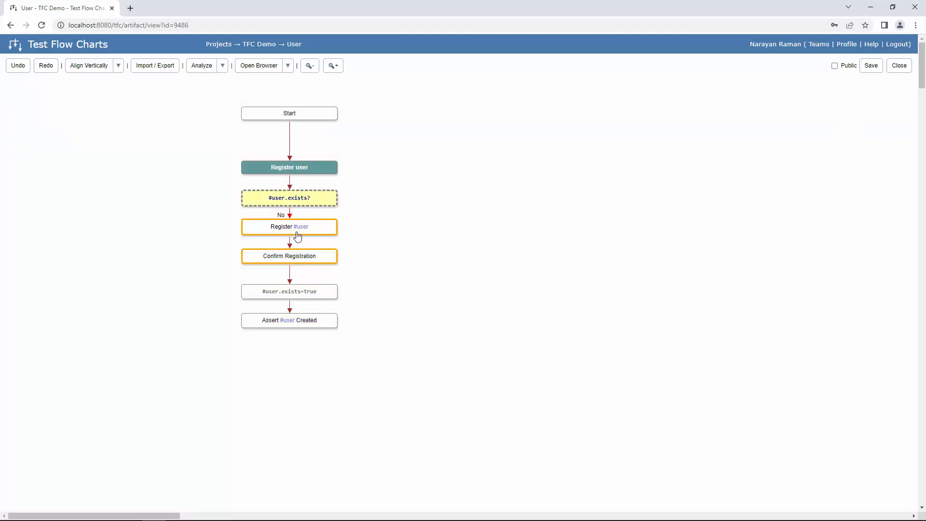
pyautogui.rightClick(326, 203)
pyautogui.click(374, 200)
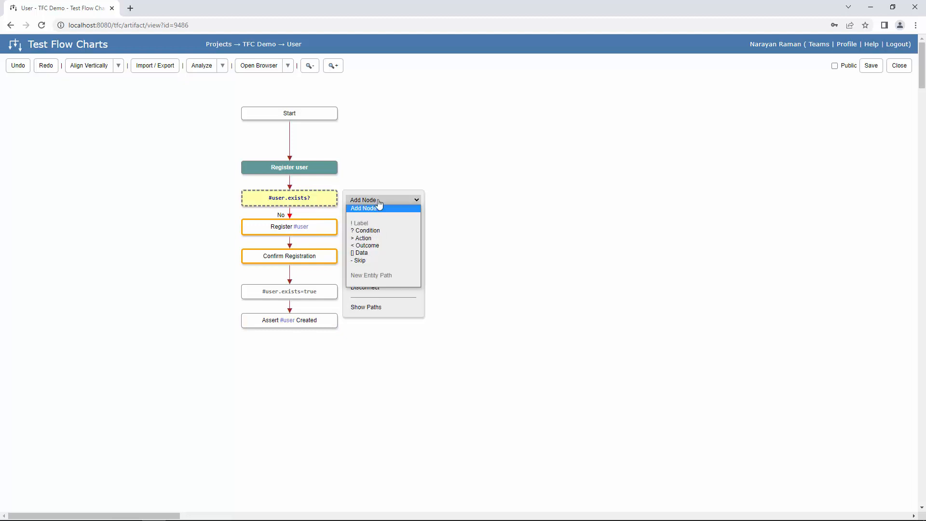
pyautogui.click(400, 240)
pyautogui.write('Resg')
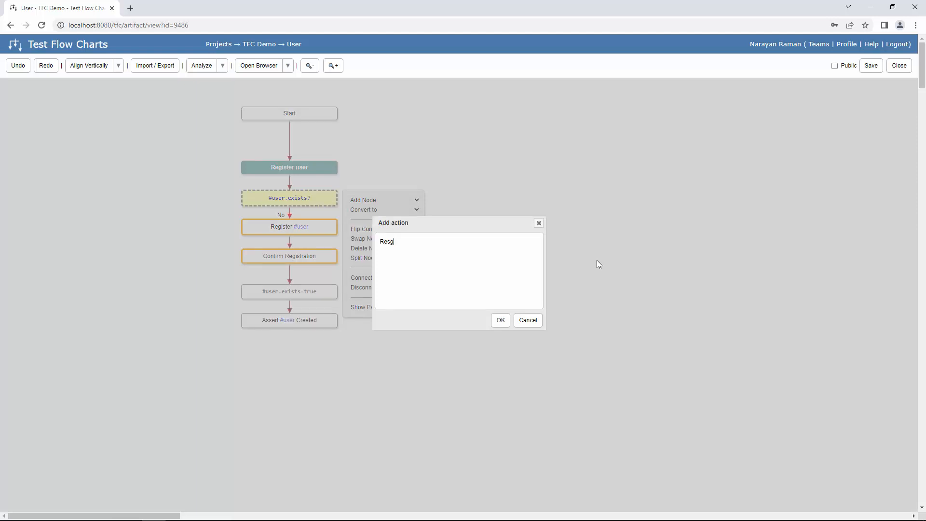
pyautogui.write('is')
pyautogui.press('BackSpace')
pyautogui.press('BackSpace')
pyautogui.press('BackSpace')
pyautogui.press('BackSpace')
pyautogui.write('gister #user')
pyautogui.click(505, 320)
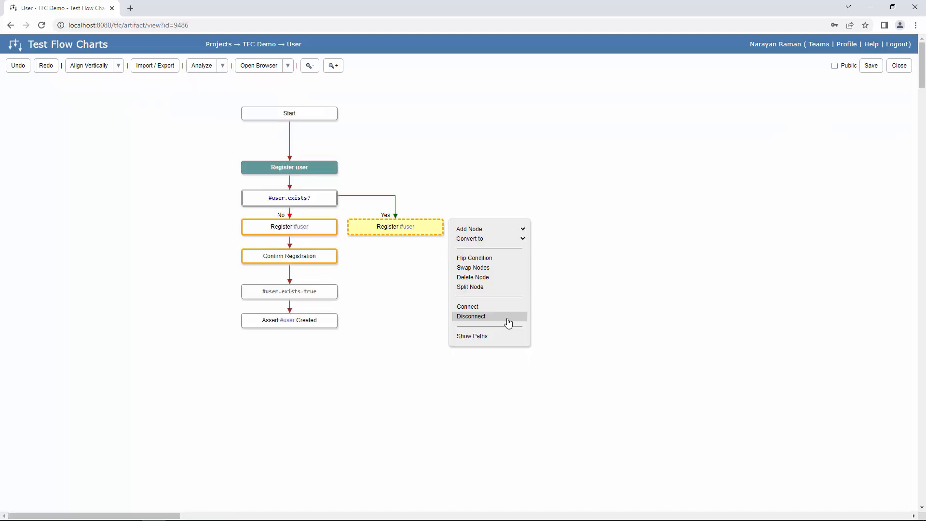
# - Follow it with an outcome node 'Assert #user already exists message'
pyautogui.click(502, 229)
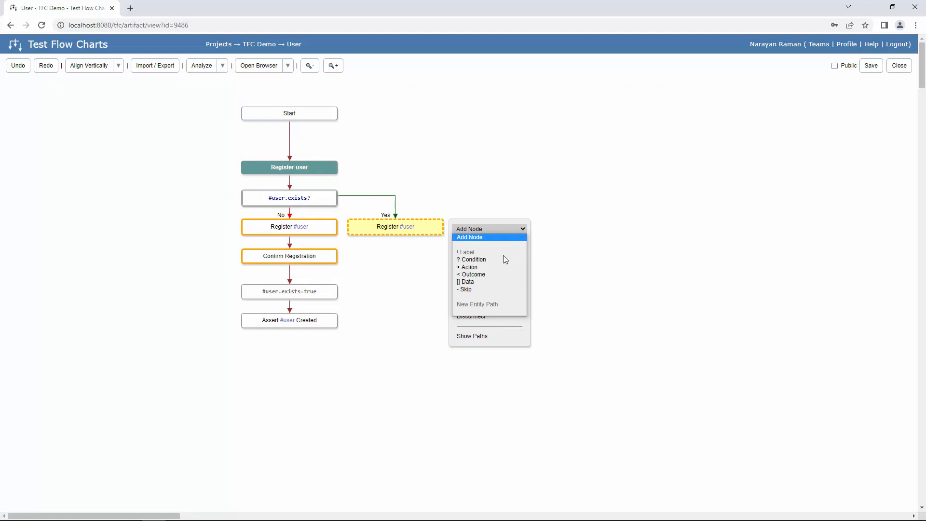
pyautogui.click(495, 275)
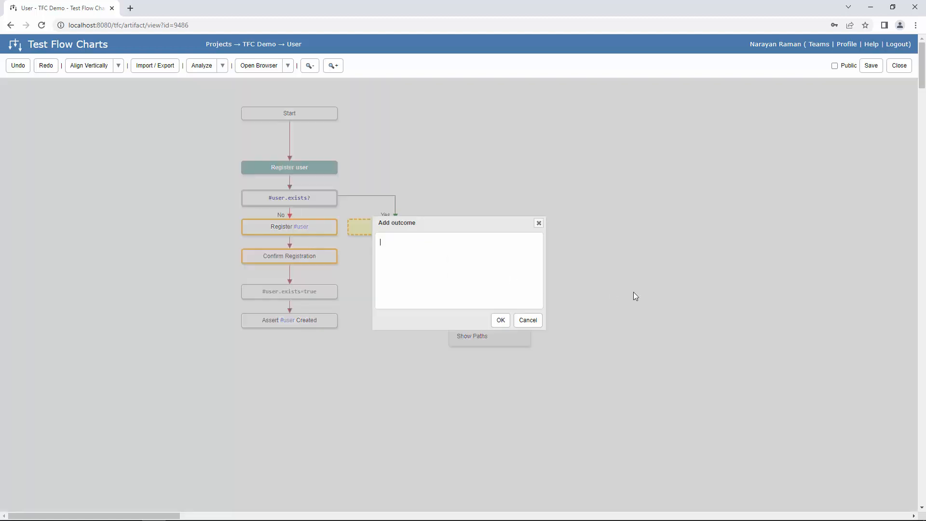
pyautogui.write('Assert #user already exists message')
pyautogui.click(500, 321)
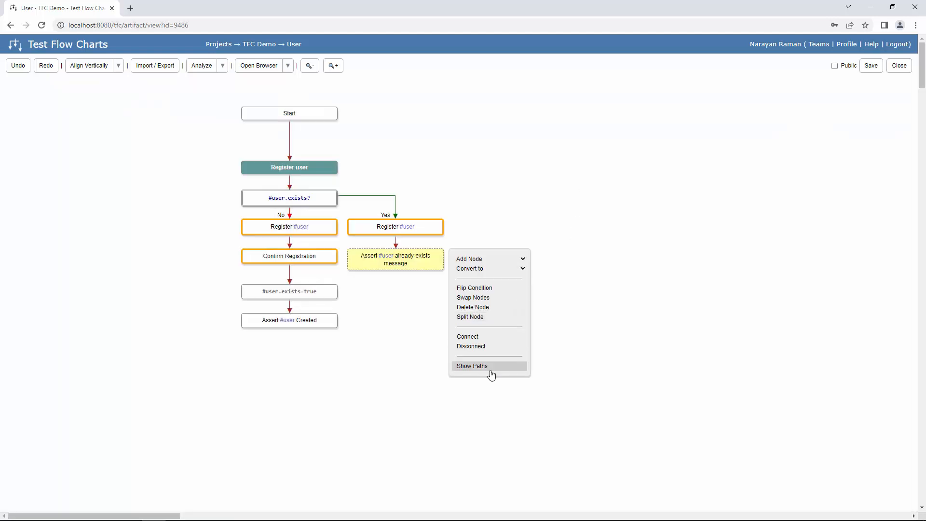
# - Show the combined paths and run the flow up to the already-exists assertion, dismissing the failure alert
pyautogui.click(491, 375)
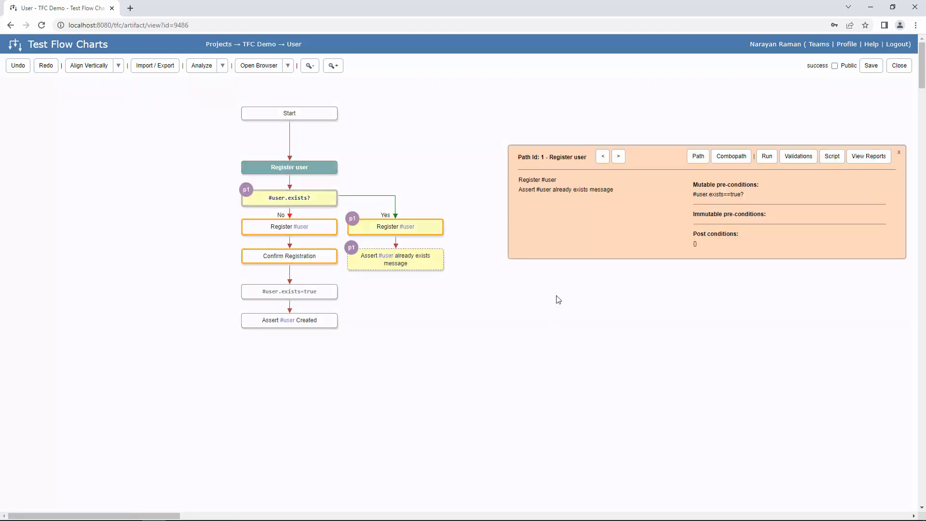
pyautogui.click(741, 163)
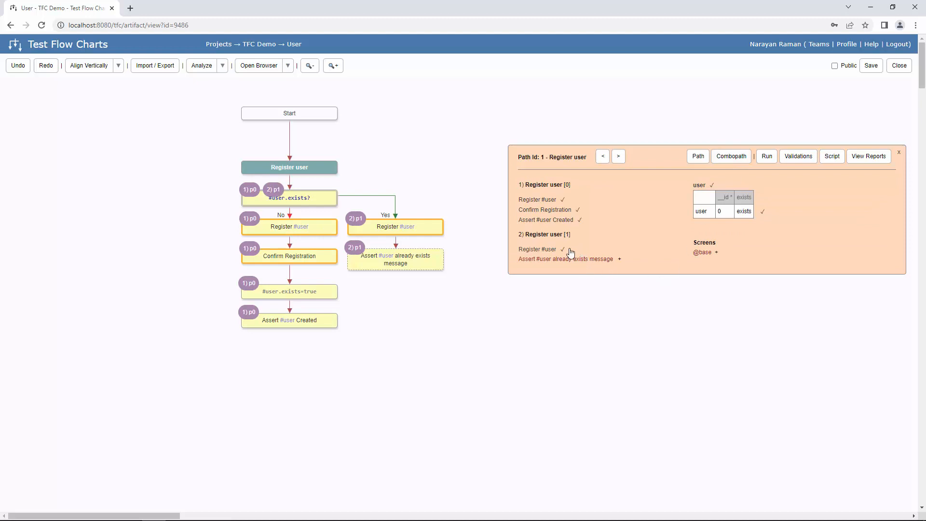
pyautogui.click(620, 259)
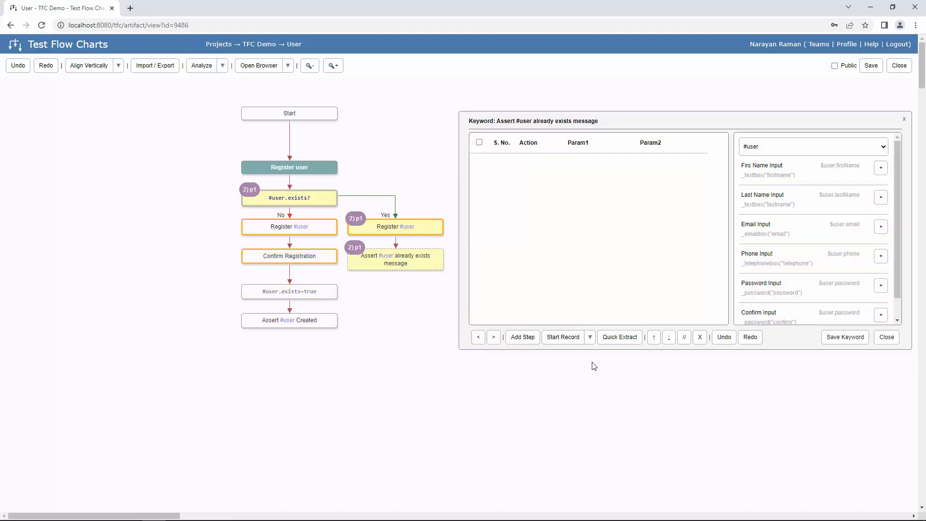
pyautogui.click(590, 338)
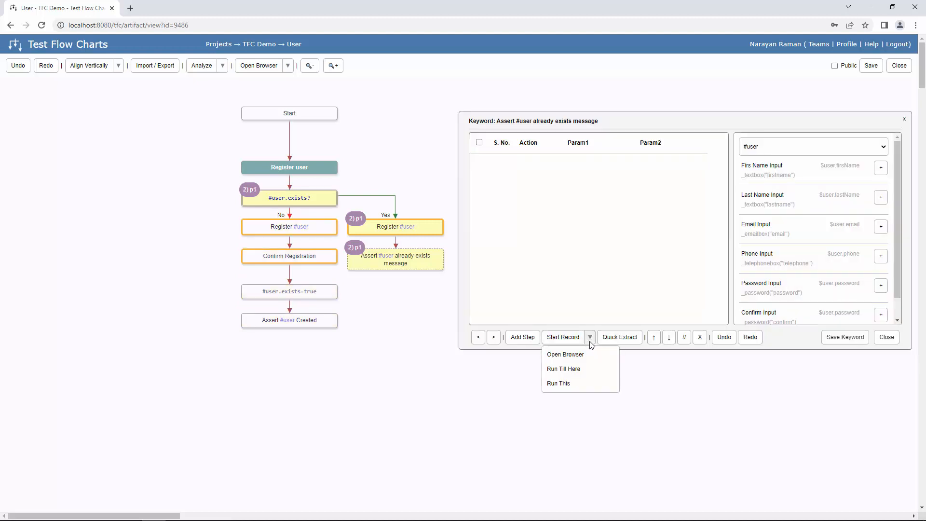
pyautogui.click(585, 371)
pyautogui.click(509, 80)
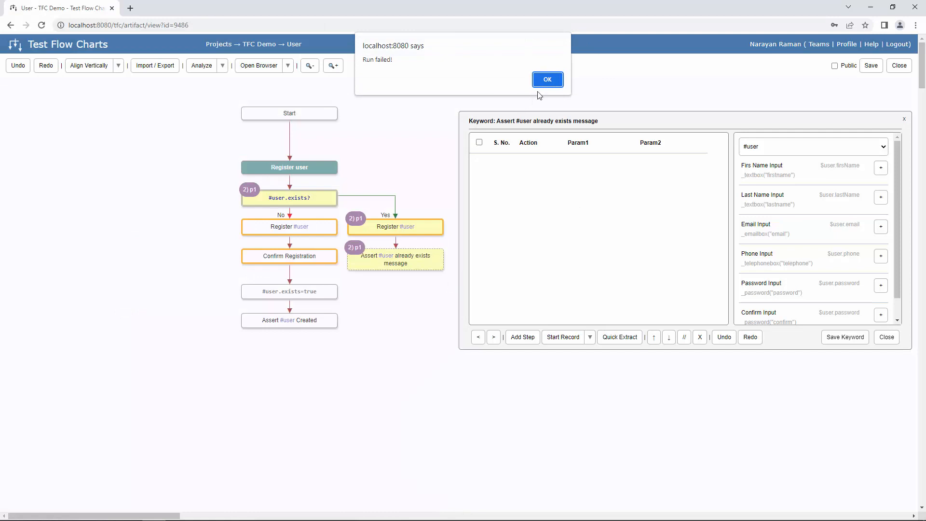
pyautogui.click(548, 85)
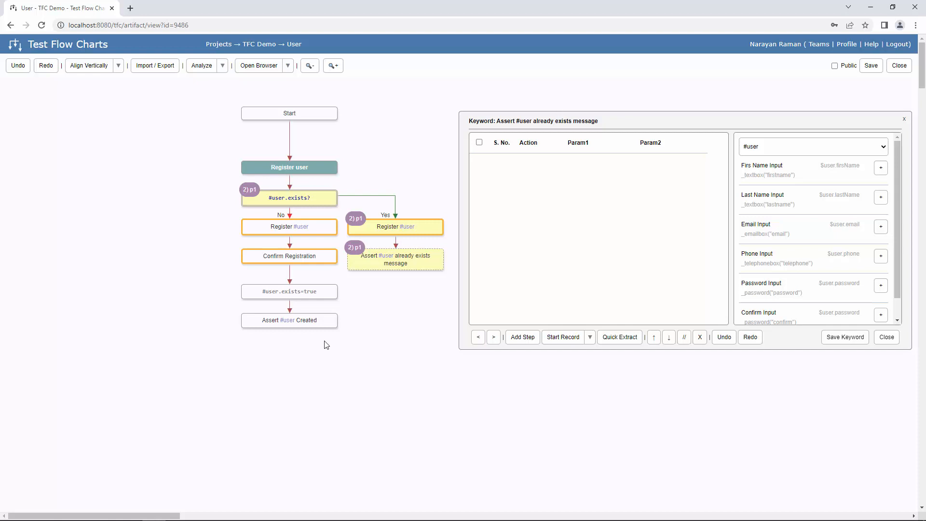
pyautogui.click(329, 167)
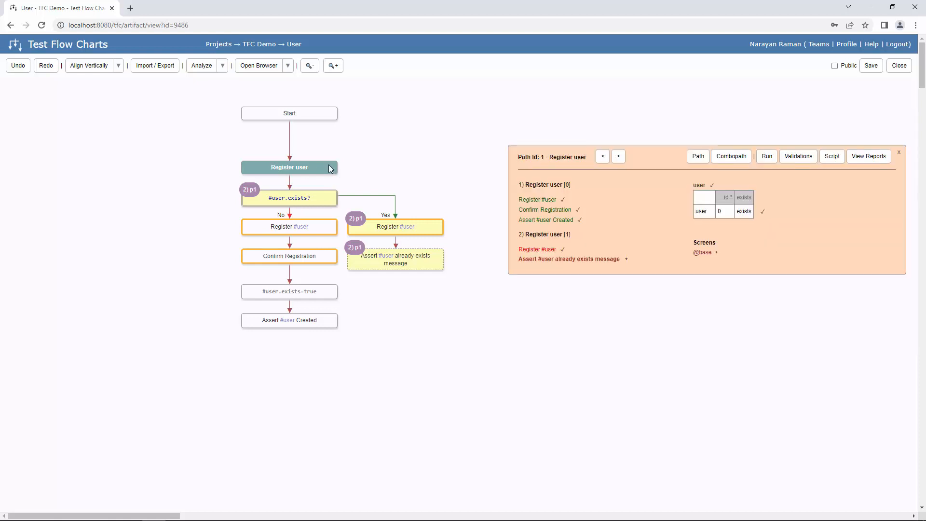
# - Insert a [login=none] action before #user.exists? and shift that branch down
pyautogui.moveTo(317, 172)
pyautogui.mouseDown()
pyautogui.moveTo(322, 144)
pyautogui.moveTo(317, 156)
pyautogui.mouseUp()
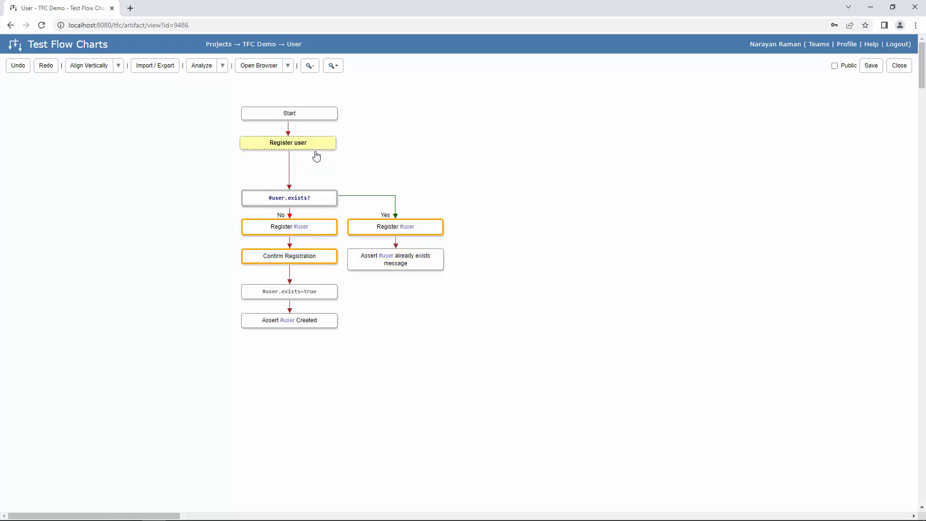
pyautogui.keyDown('ctrl'); pyautogui.click(317, 207); pyautogui.keyUp('ctrl')
pyautogui.rightClick(344, 204)
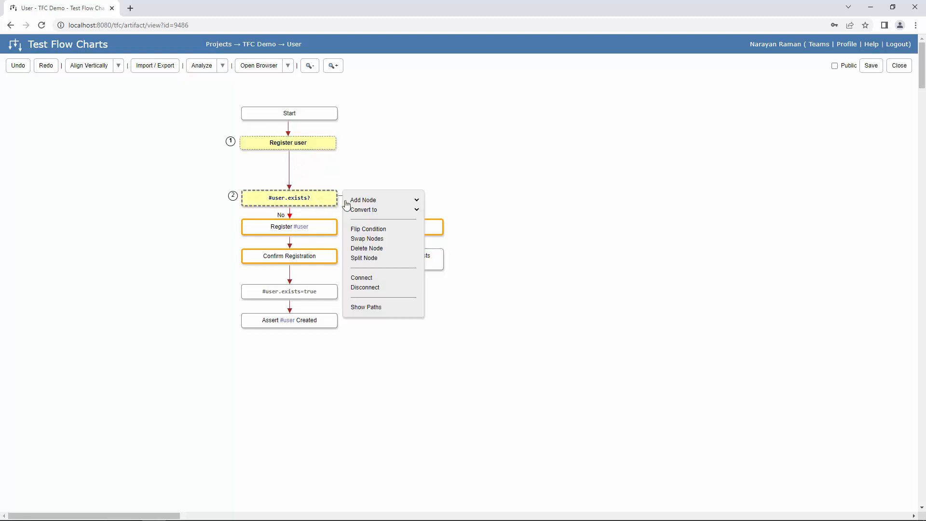
pyautogui.click(349, 200)
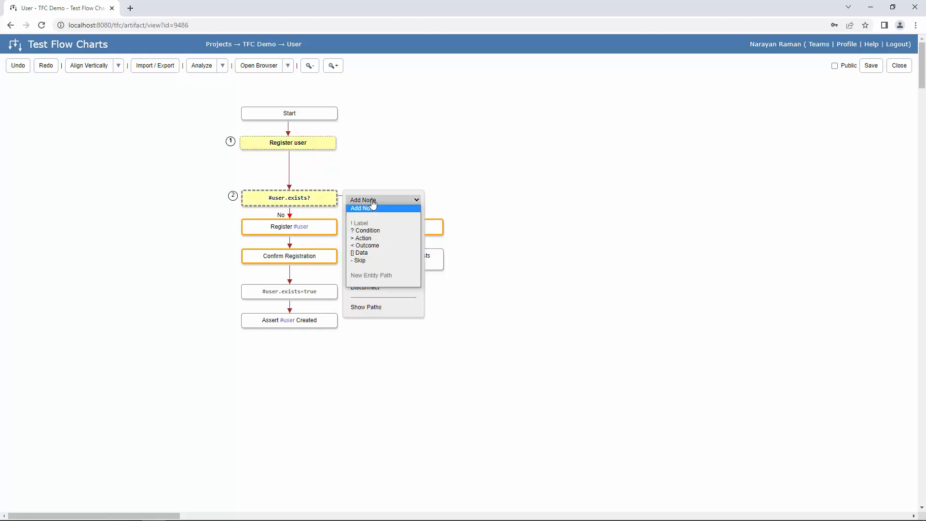
pyautogui.click(382, 238)
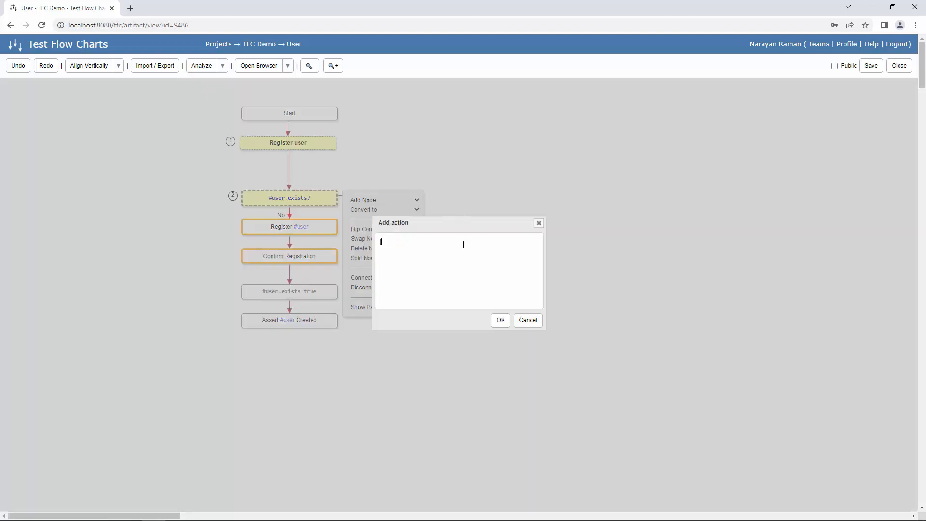
pyautogui.write('[login=none')
pyautogui.click(500, 320)
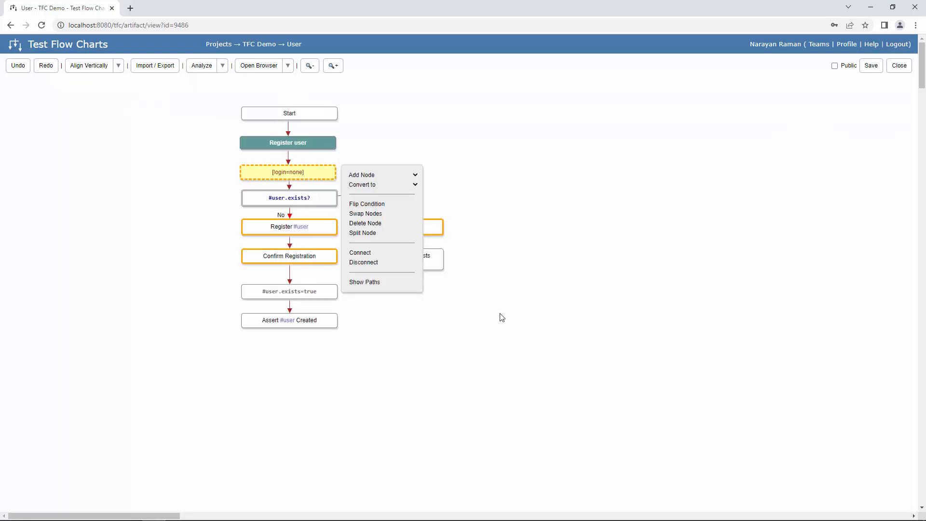
pyautogui.click(440, 147)
pyautogui.keyDown('shift'); pyautogui.click(313, 196); pyautogui.keyUp('shift')
pyautogui.moveTo(313, 196); pyautogui.dragTo(314, 206)
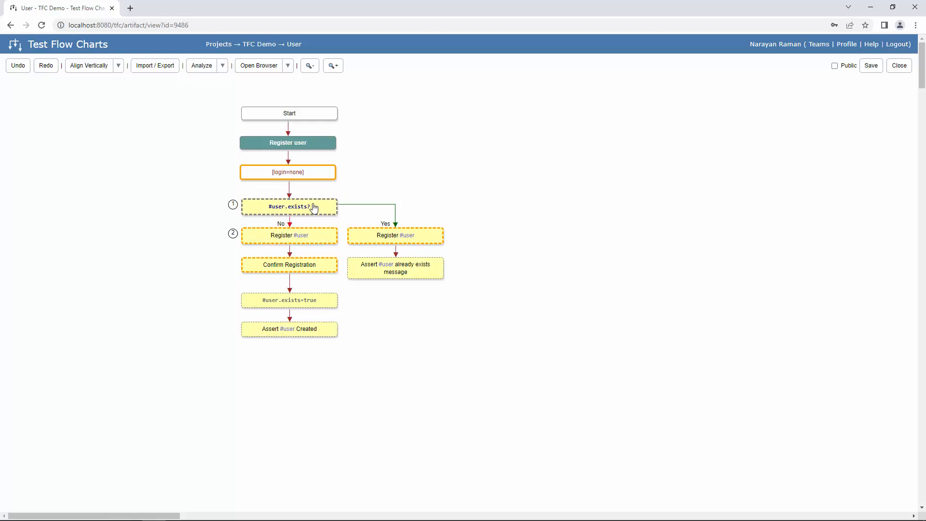
pyautogui.click(323, 354)
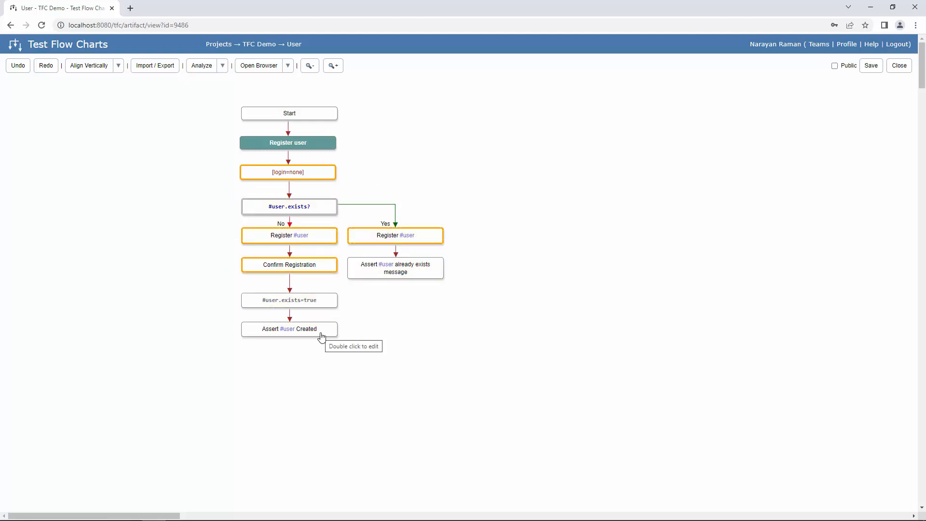
# - Add a [login=#user] outcome node after Assert #user Created
pyautogui.rightClick(322, 337)
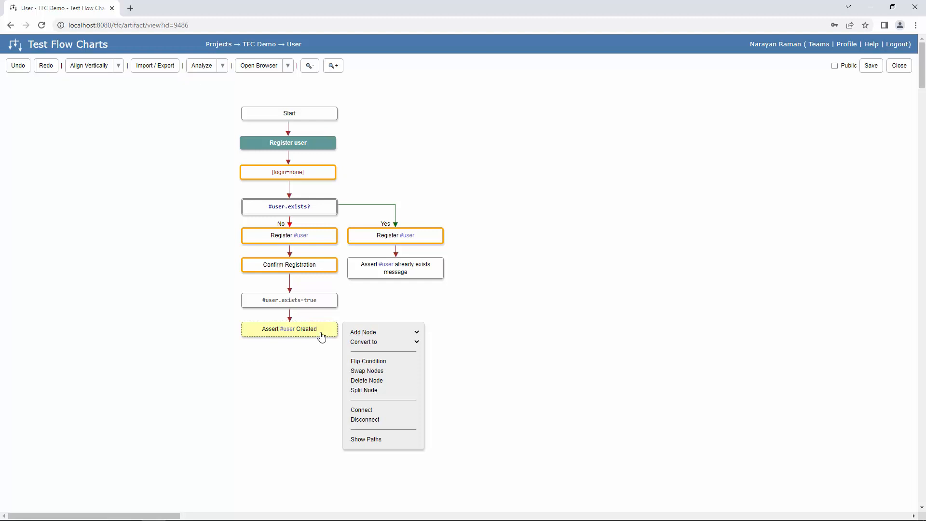
pyautogui.click(383, 332)
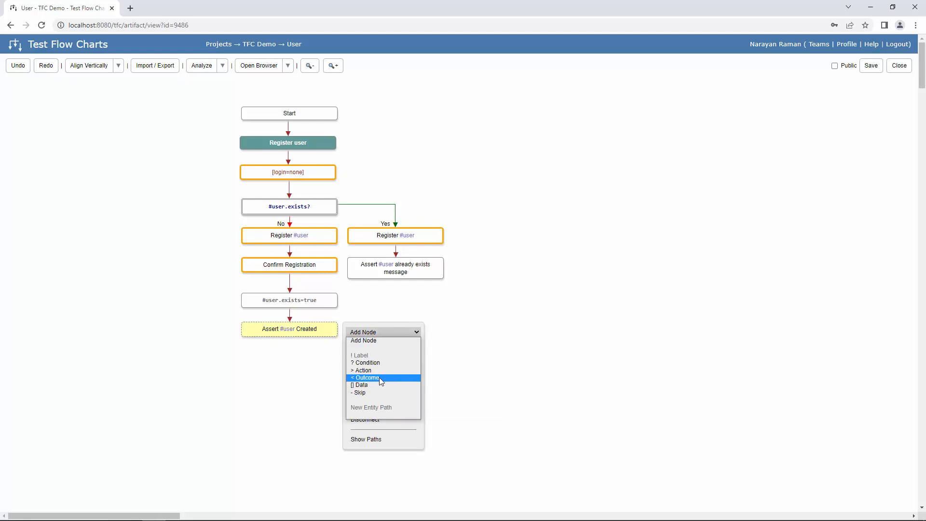
pyautogui.click(371, 378)
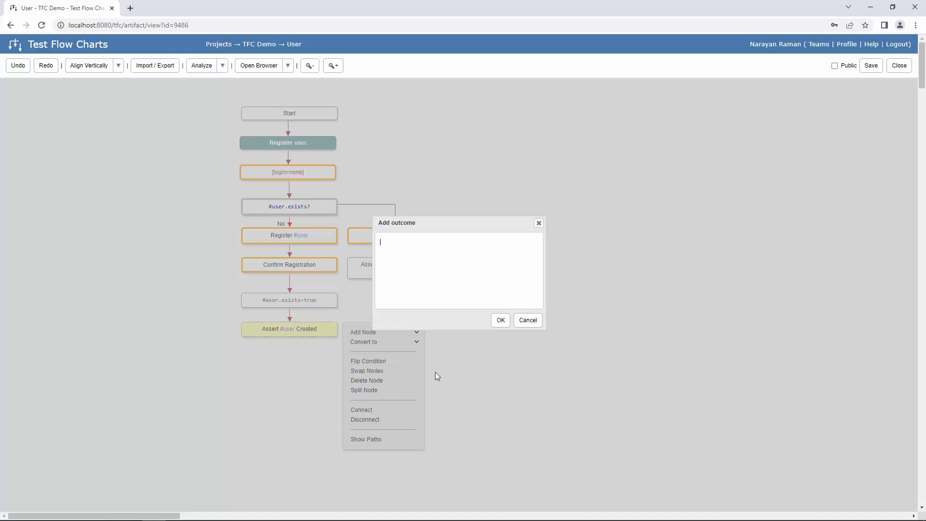
pyautogui.write('#user.log')
pyautogui.hotkey('shift', 'Left')
pyautogui.hotkey('shift', 'Left')
pyautogui.hotkey('shift', 'Left')
pyautogui.hotkey('shift', 'Left')
pyautogui.hotkey('shift', 'Left')
pyautogui.hotkey('shift', 'Left')
pyautogui.hotkey('shift', 'Left')
pyautogui.hotkey('shift', 'Left')
pyautogui.hotkey('shift', 'Left')
pyautogui.write('[login=#user')
pyautogui.click(499, 321)
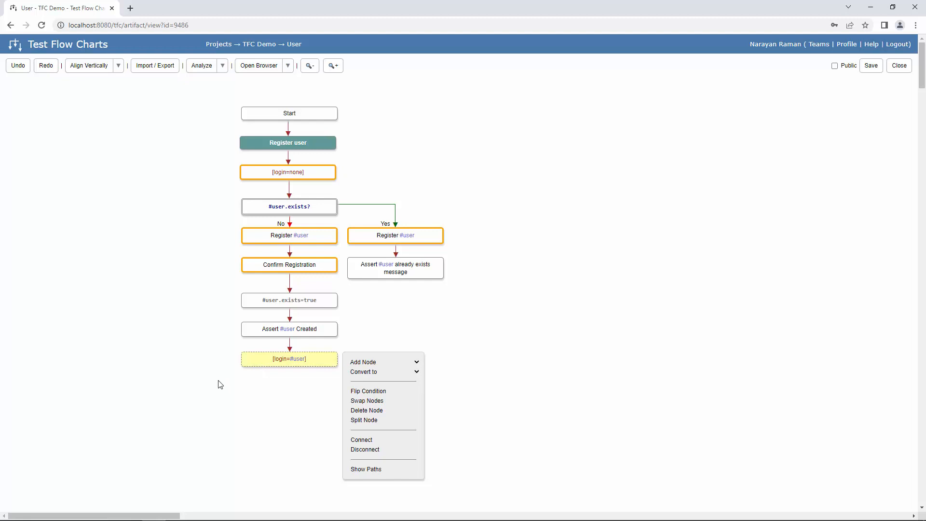
pyautogui.rightClick(410, 276)
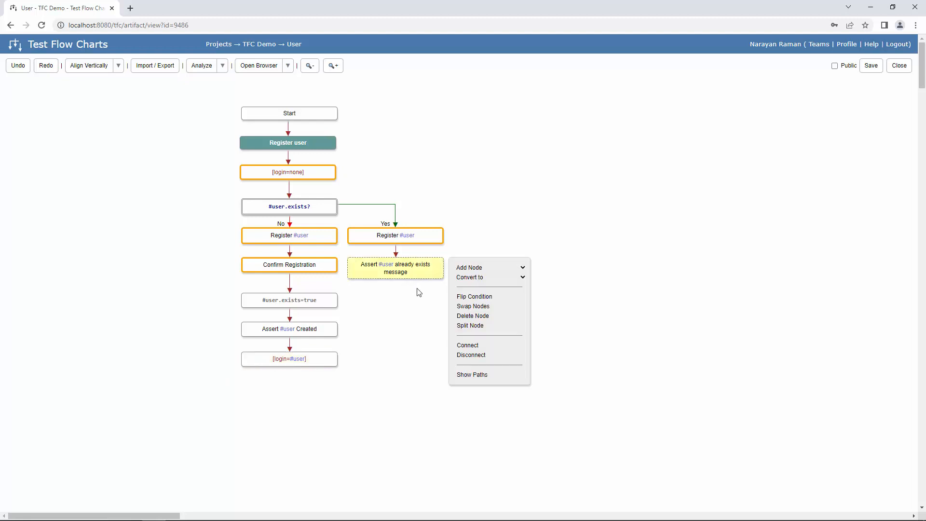
# - Show the combined path view and highlight paths 1 and 2 on the flowchart
pyautogui.click(485, 379)
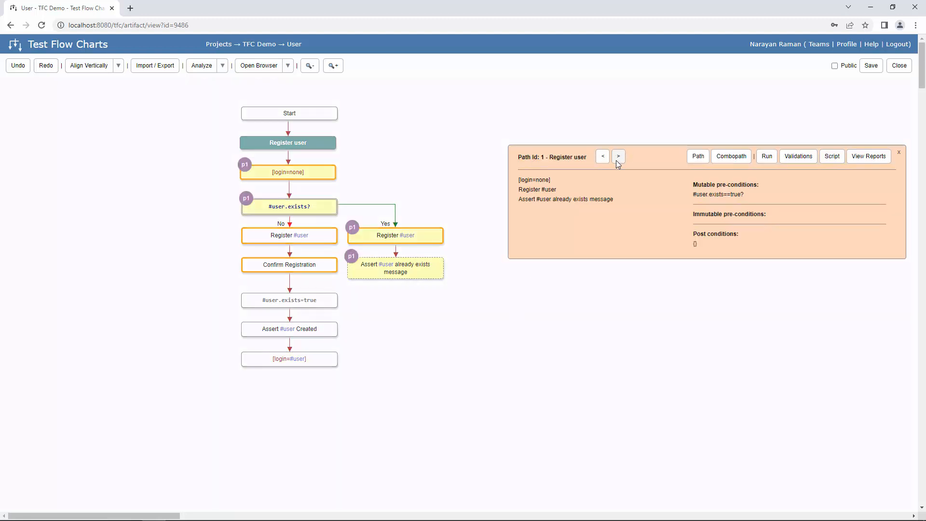
pyautogui.click(723, 161)
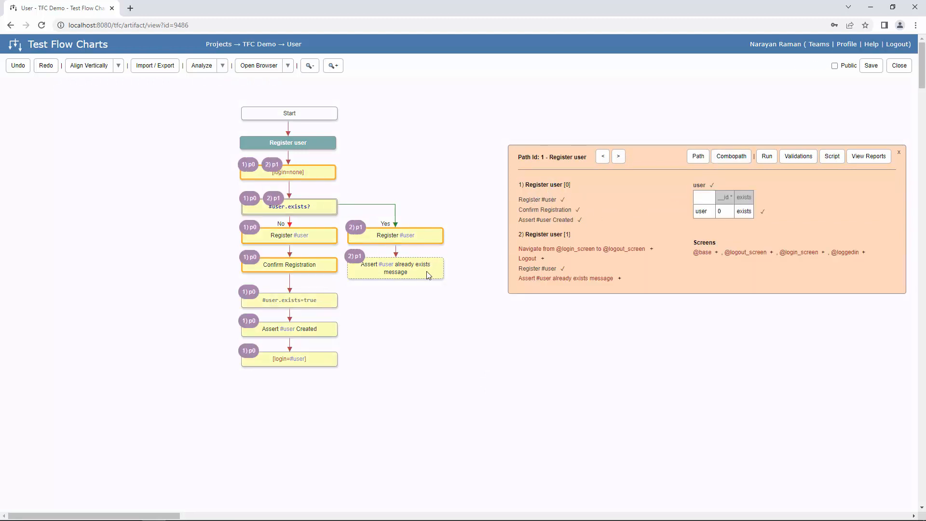
pyautogui.click(559, 185)
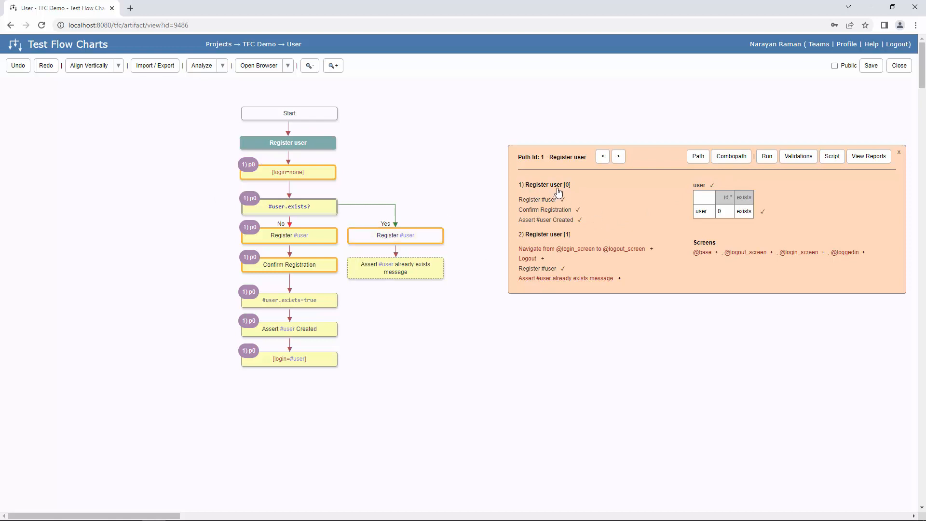
pyautogui.click(545, 235)
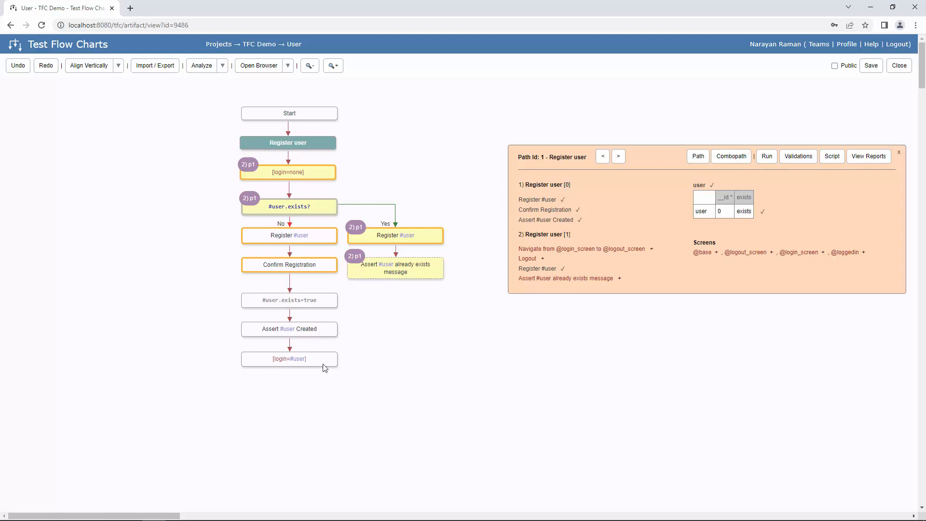
pyautogui.press('Escape')
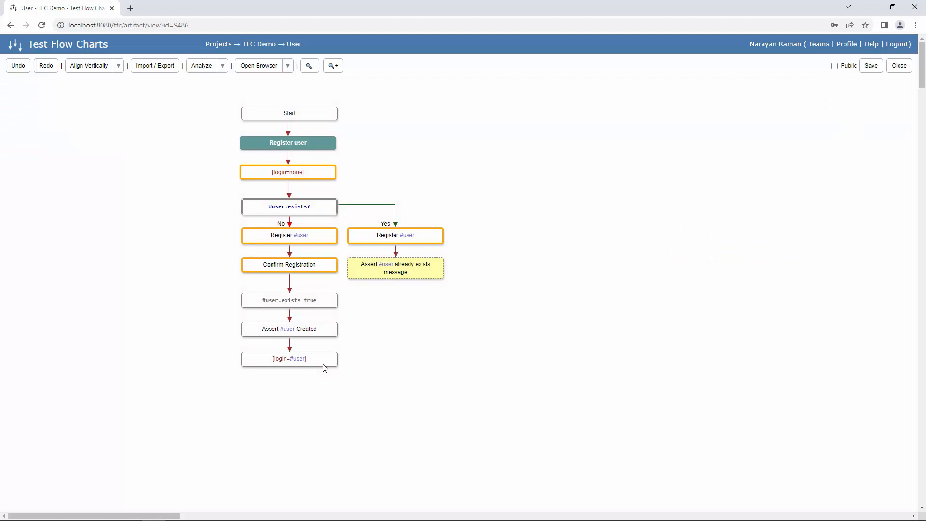
pyautogui.doubleClick(324, 365)
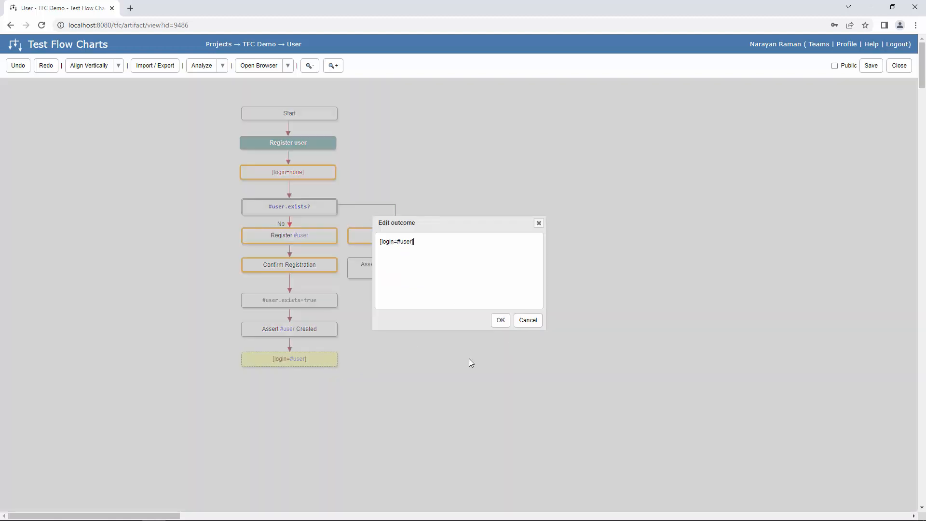
pyautogui.press('Escape')
pyautogui.rightClick(344, 356)
pyautogui.click(392, 363)
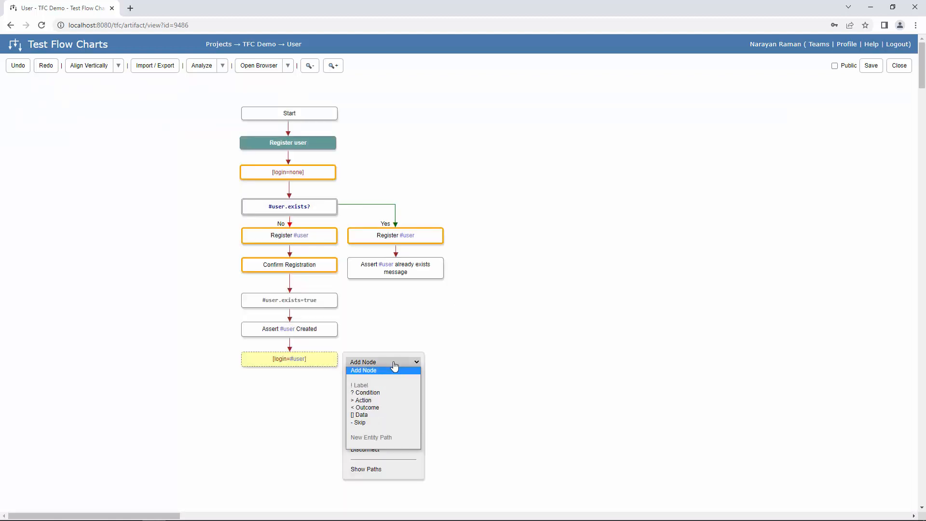
pyautogui.click(379, 407)
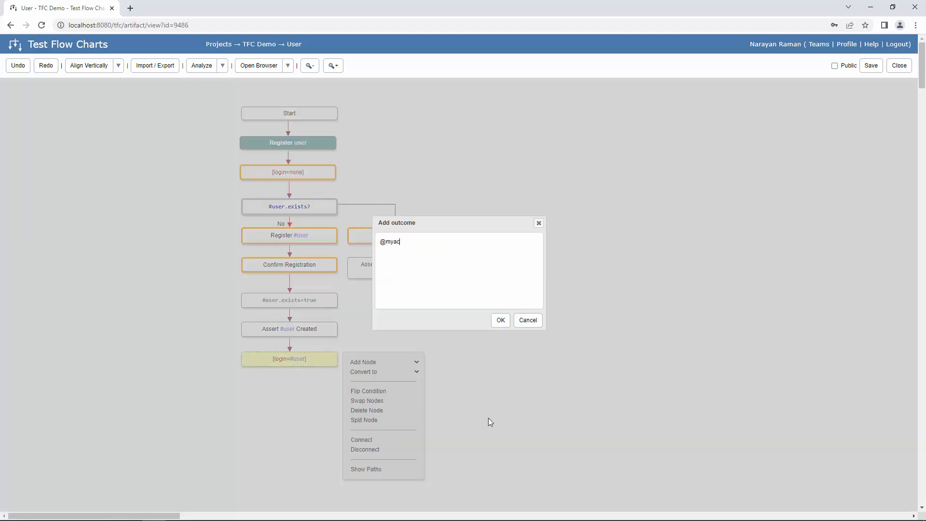
pyautogui.click(500, 320)
# - Select the already-exists assertion node and bring up its node actions
pyautogui.click(505, 273)
pyautogui.click(423, 266)
pyautogui.rightClick(422, 266)
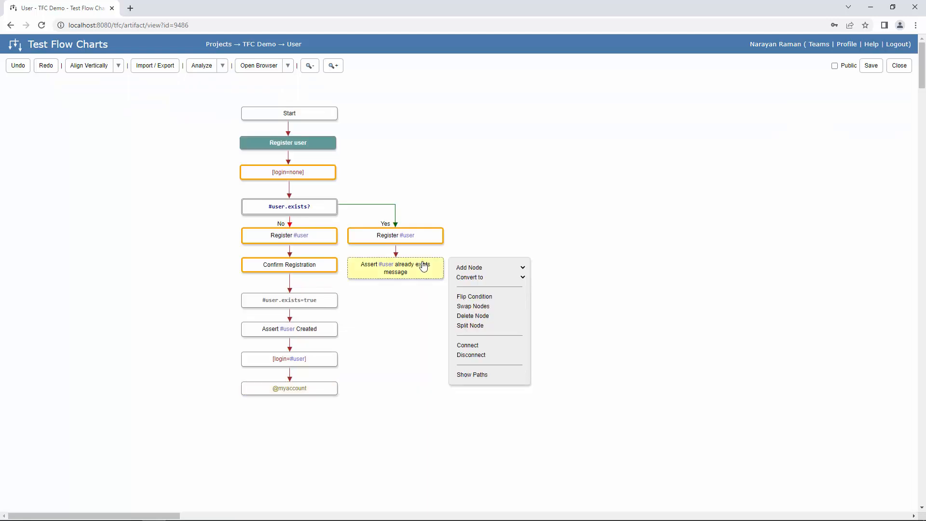
pyautogui.click(470, 375)
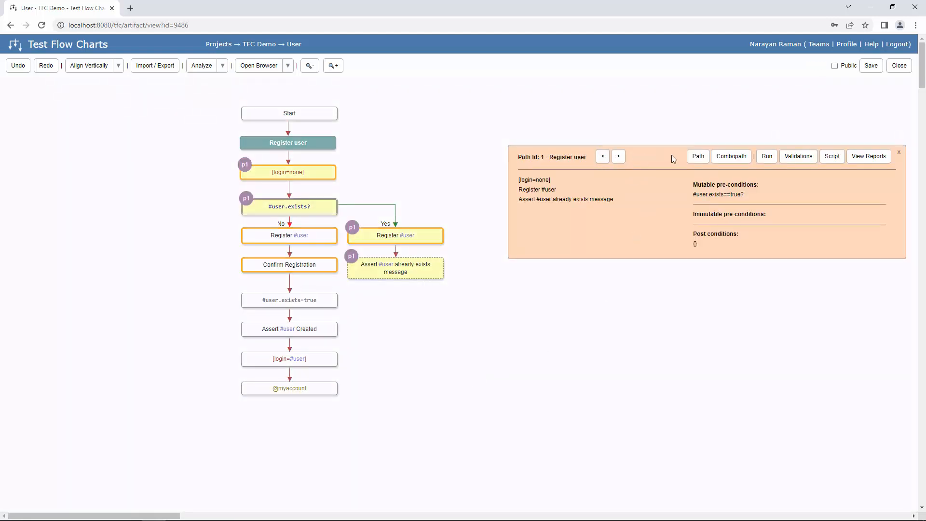
pyautogui.click(727, 157)
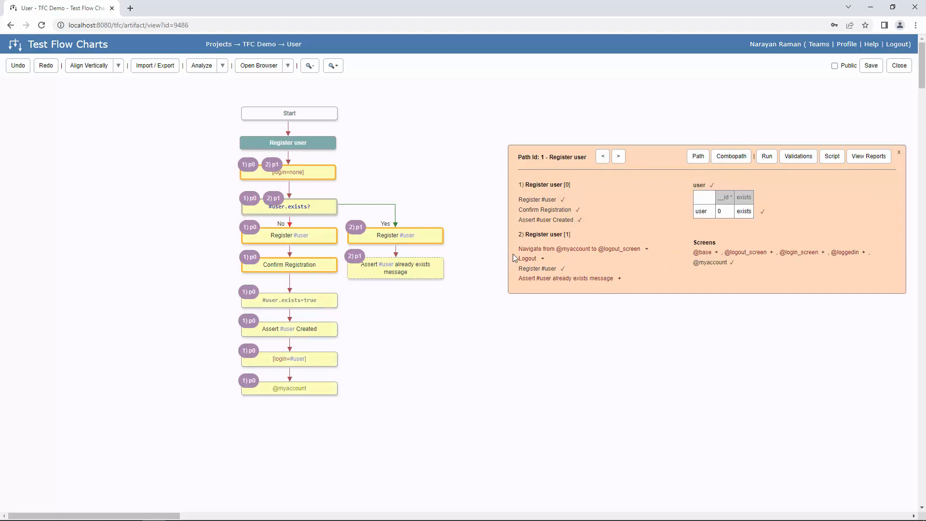
pyautogui.click(648, 249)
pyautogui.click(590, 338)
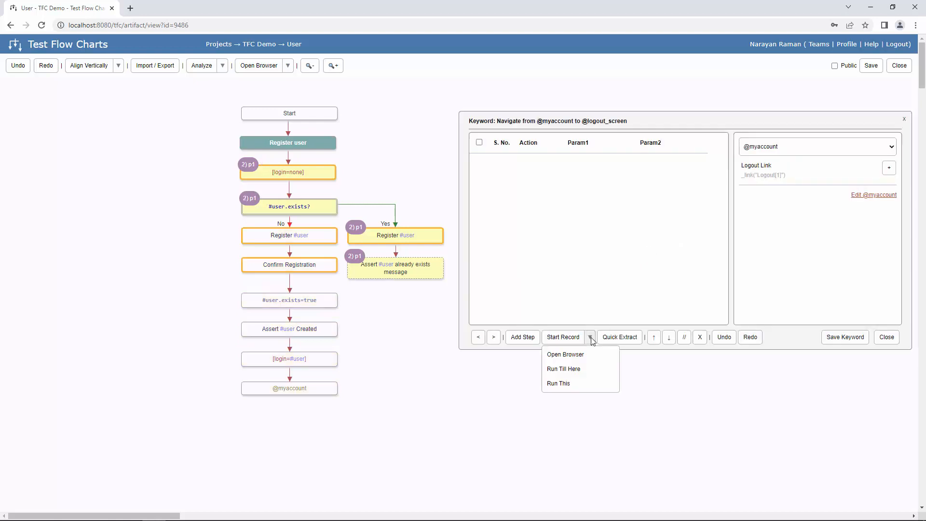
pyautogui.click(577, 369)
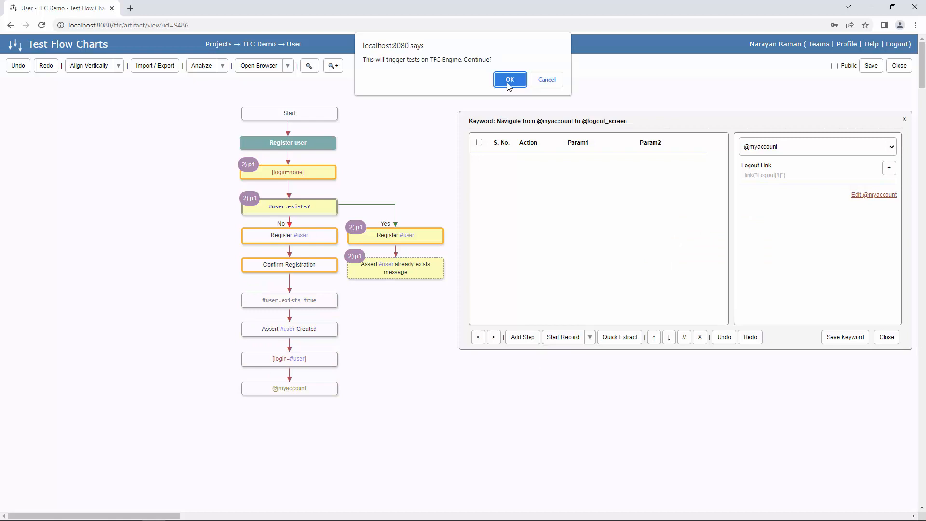
pyautogui.click(507, 78)
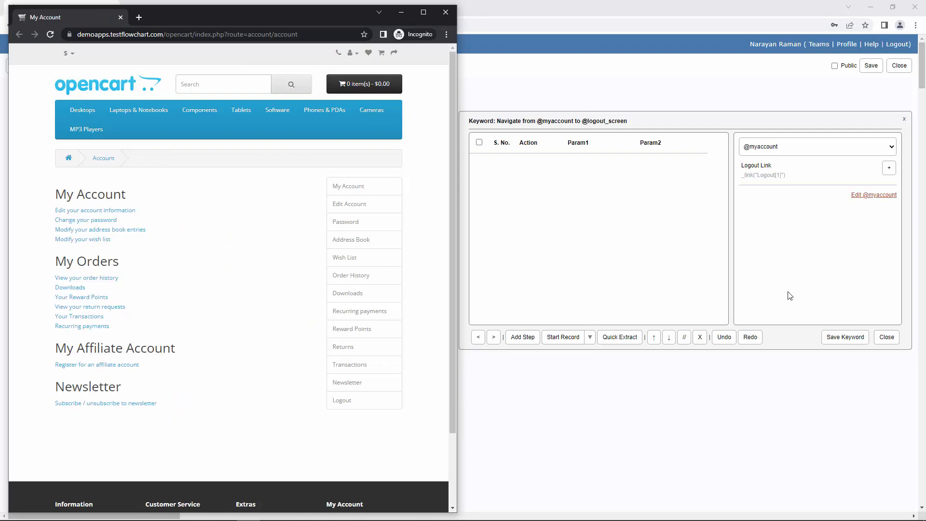
pyautogui.click(845, 338)
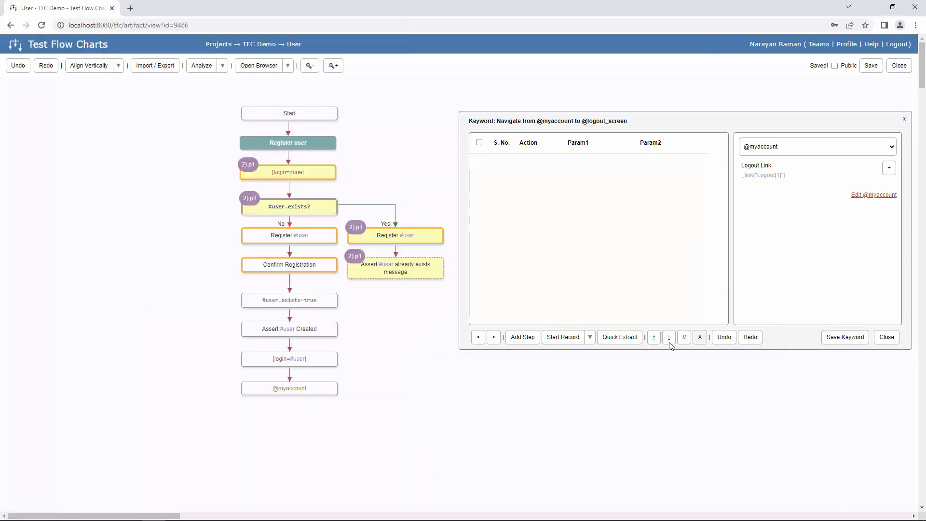
pyautogui.click(494, 340)
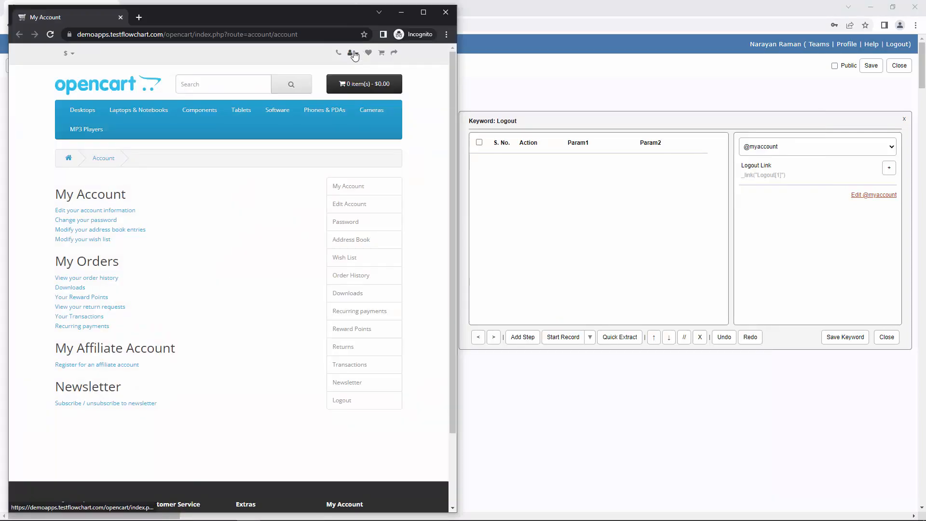
# - Record My Account, Logout and Continue clicks as the Logout keyword, then save and close it
pyautogui.click(562, 337)
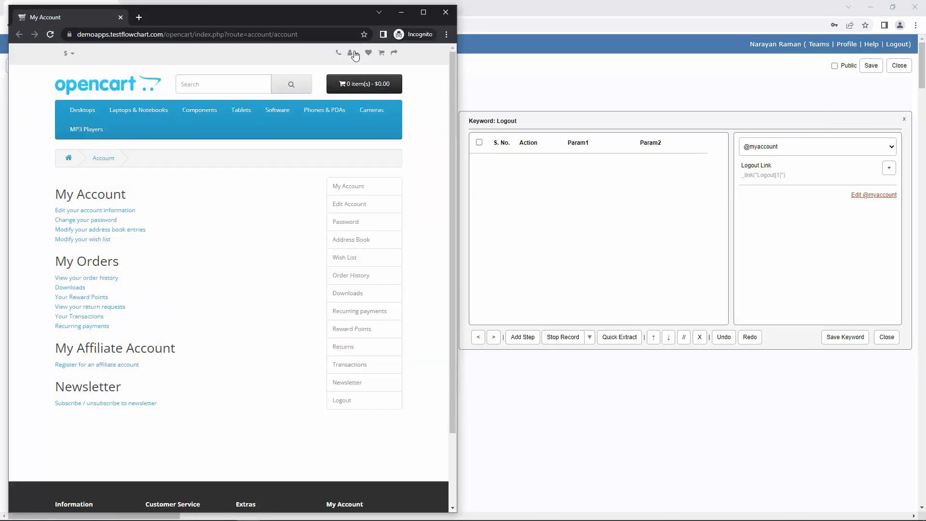
pyautogui.click(350, 53)
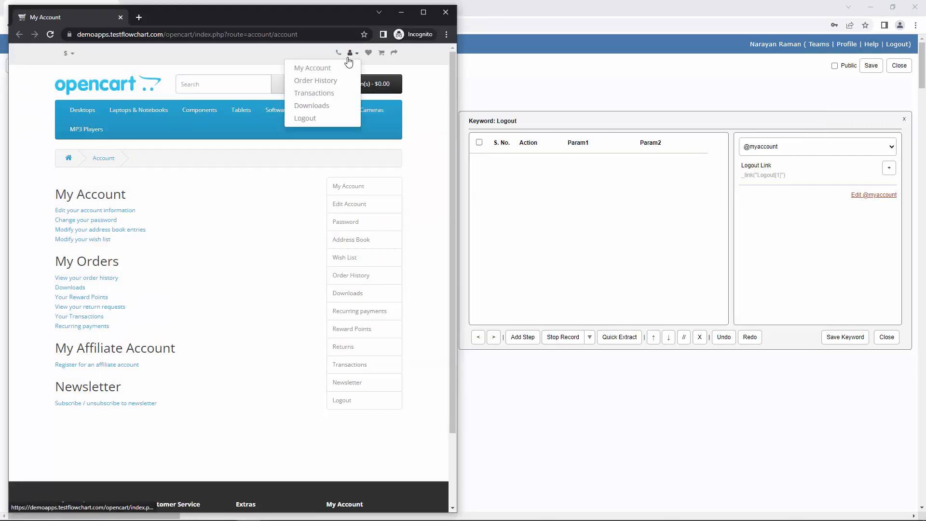
pyautogui.click(306, 118)
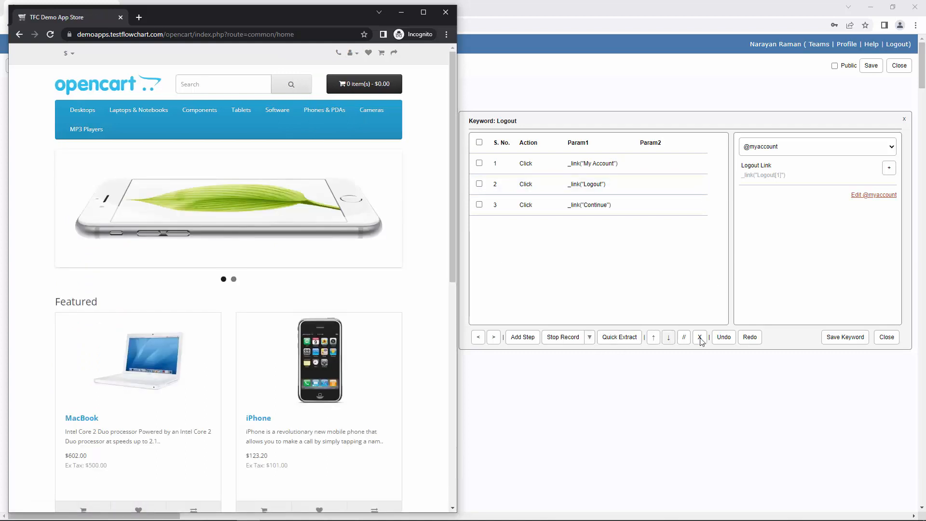
pyautogui.click(567, 337)
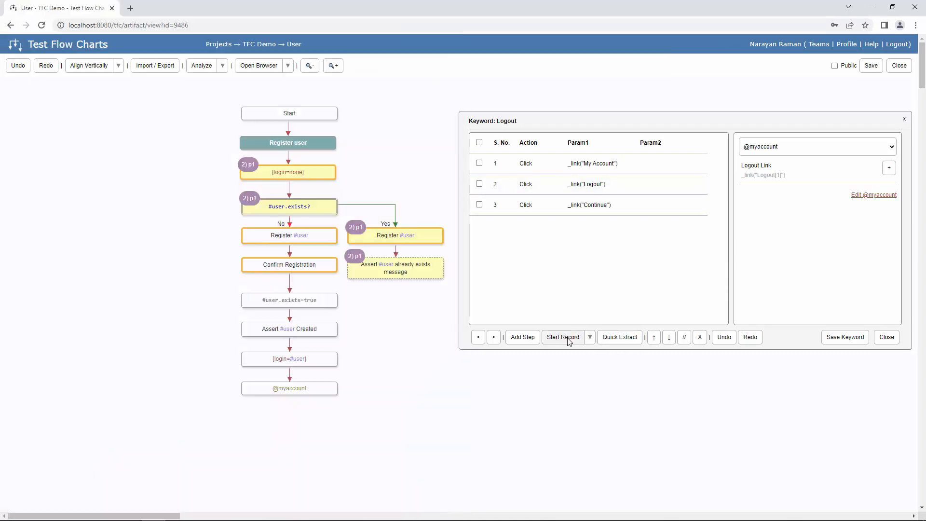
pyautogui.click(839, 337)
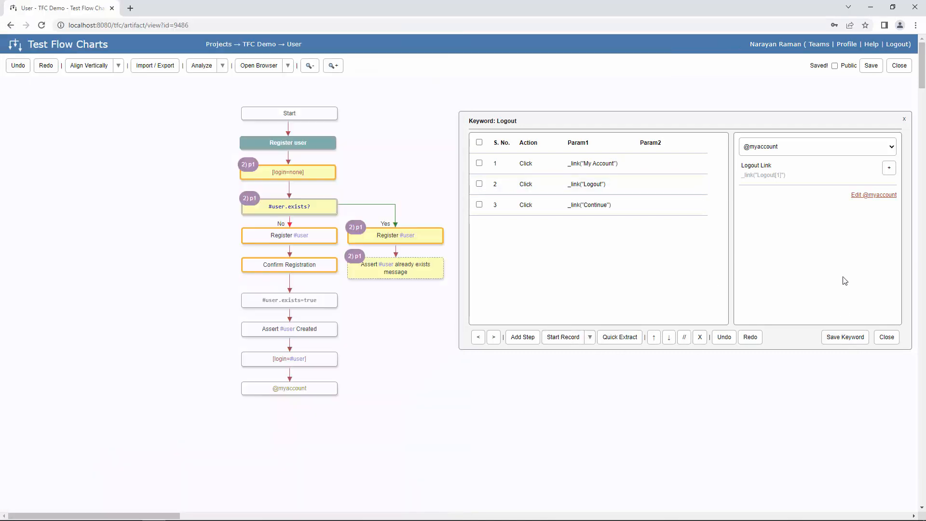
pyautogui.click(887, 338)
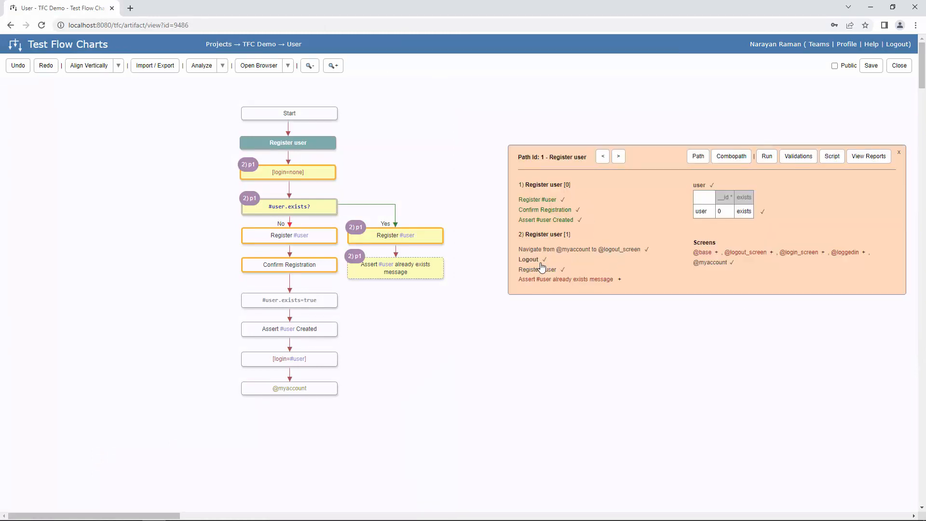
# - Run only the Register #user keyword to trigger the store's already-registered warning
pyautogui.click(619, 280)
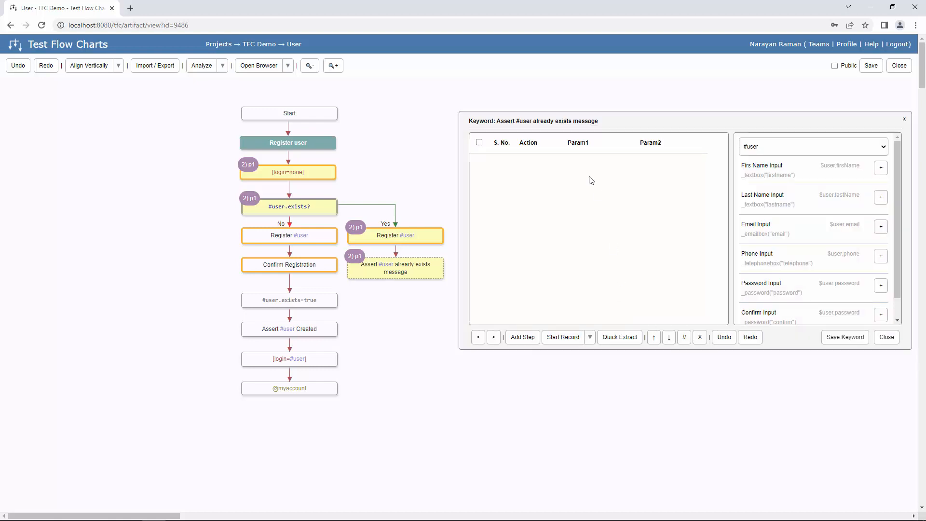
pyautogui.click(477, 337)
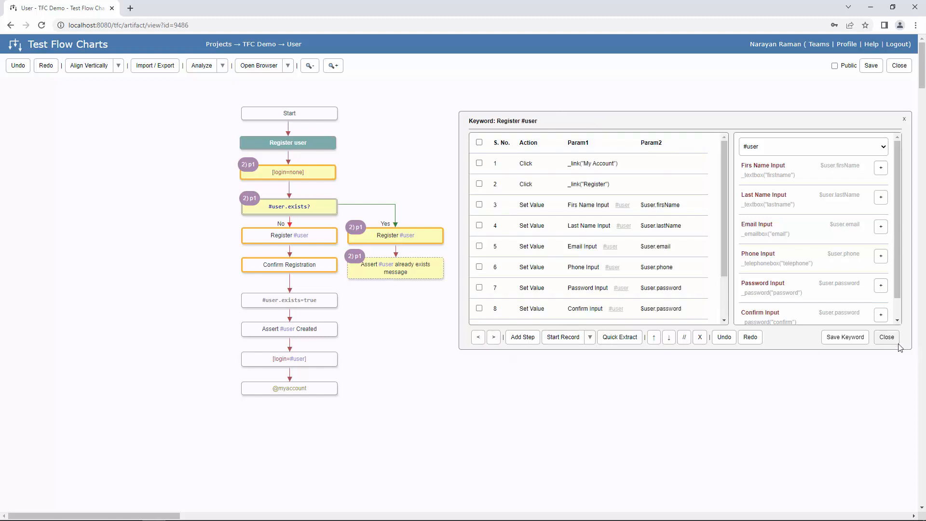
pyautogui.click(590, 337)
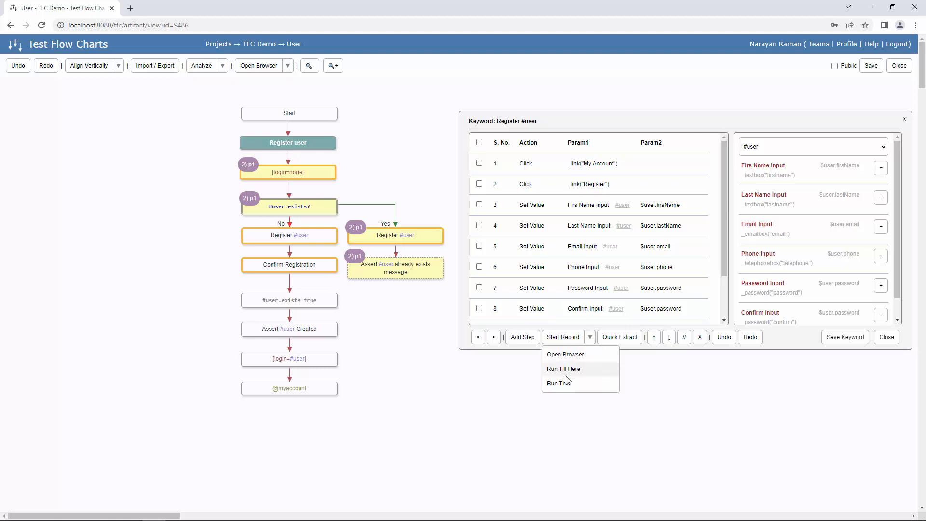
pyautogui.click(561, 385)
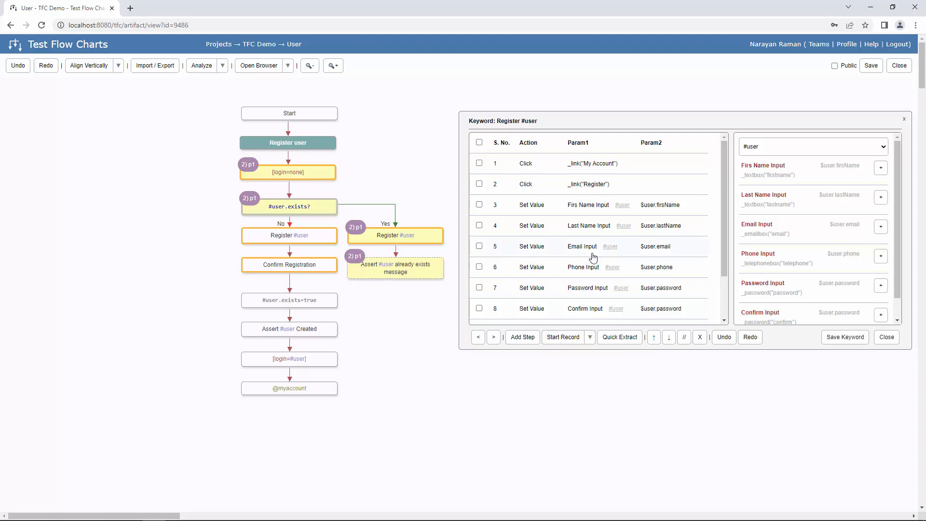
pyautogui.scroll(-5, 590, 257)
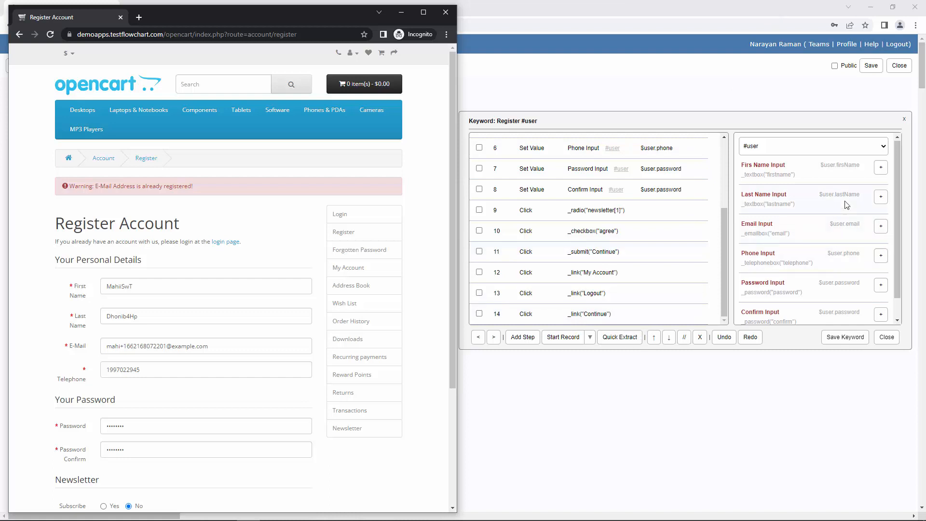
pyautogui.scroll(-1, 846, 205)
pyautogui.scroll(1, 868, 199)
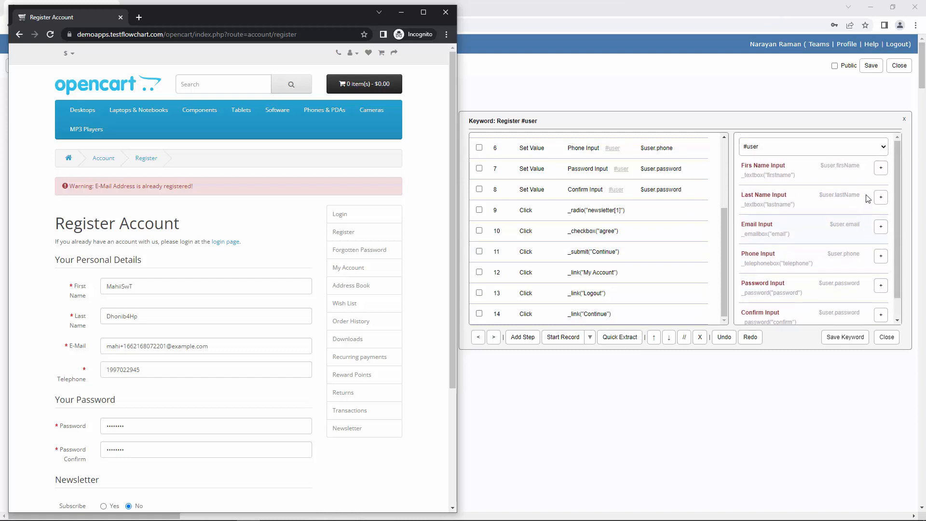
pyautogui.click(860, 147)
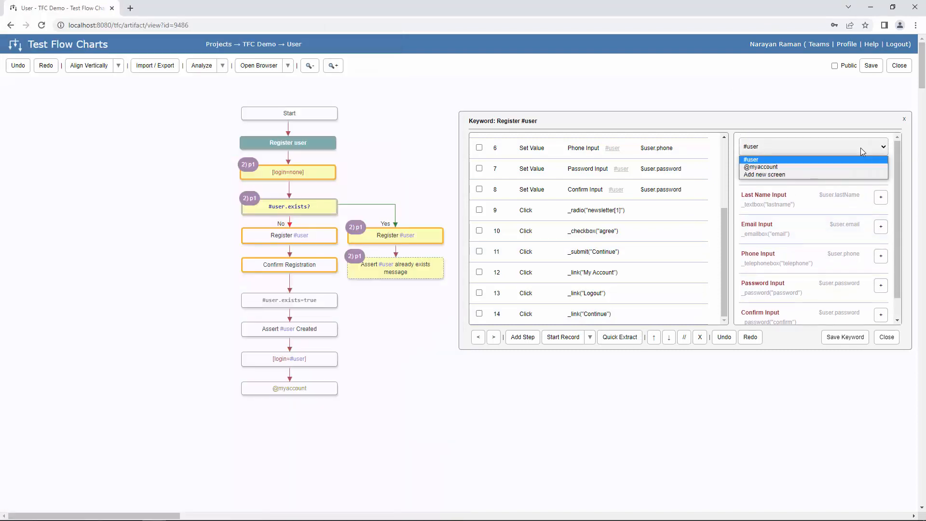
pyautogui.click(814, 175)
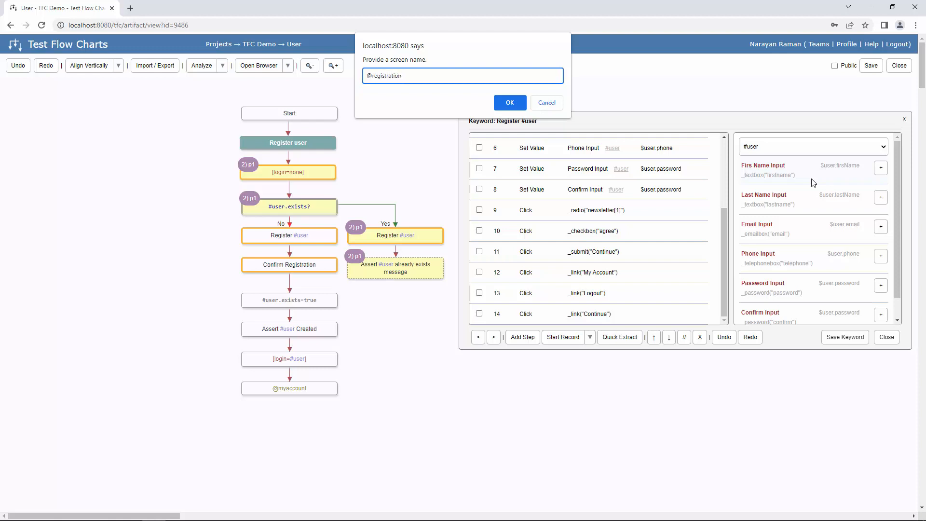
pyautogui.click(510, 103)
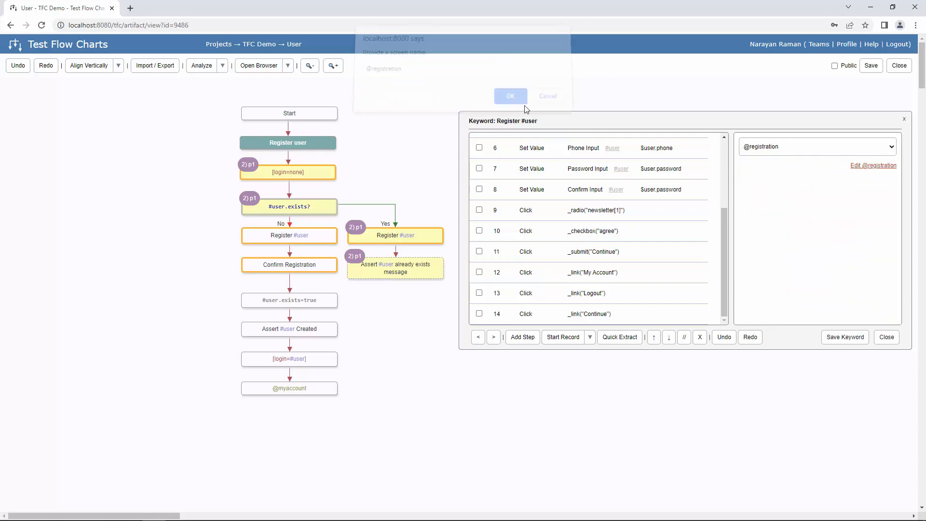
pyautogui.click(879, 169)
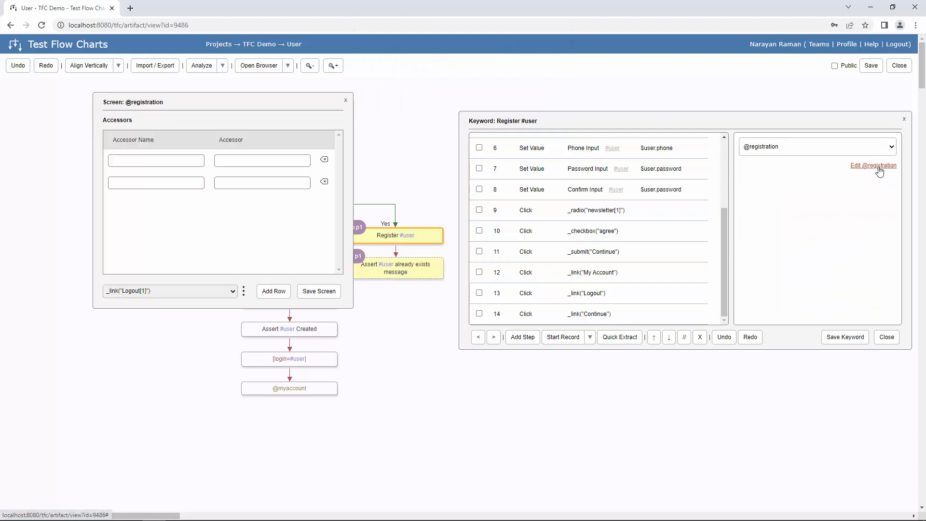
# - Map an Email Already Exists Message accessor to the store's warning bar and save the screen
pyautogui.click(156, 161)
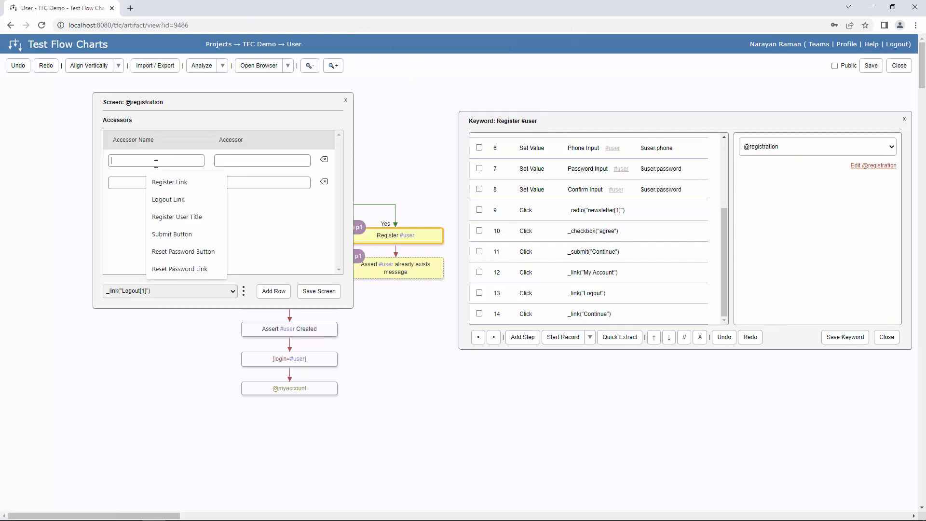
pyautogui.write('Email Already Exists Message')
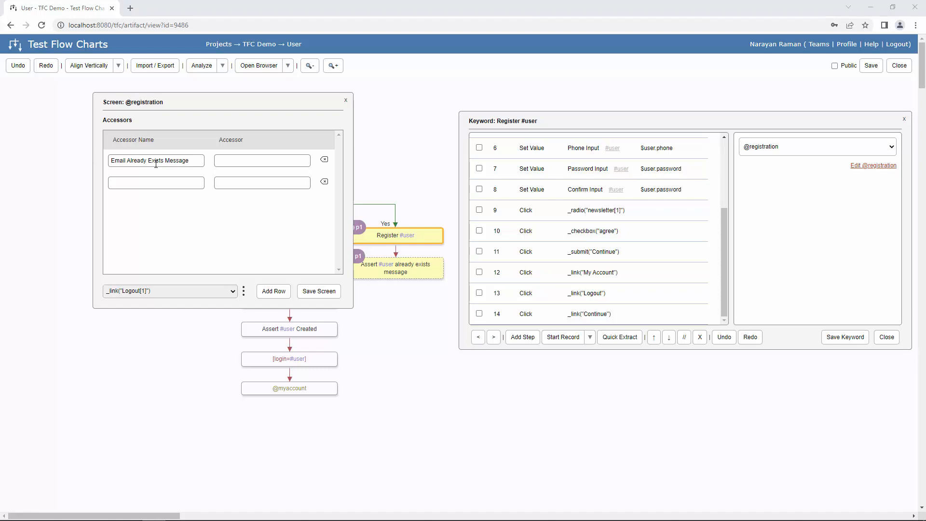
pyautogui.hotkey('alt', 'Tab')
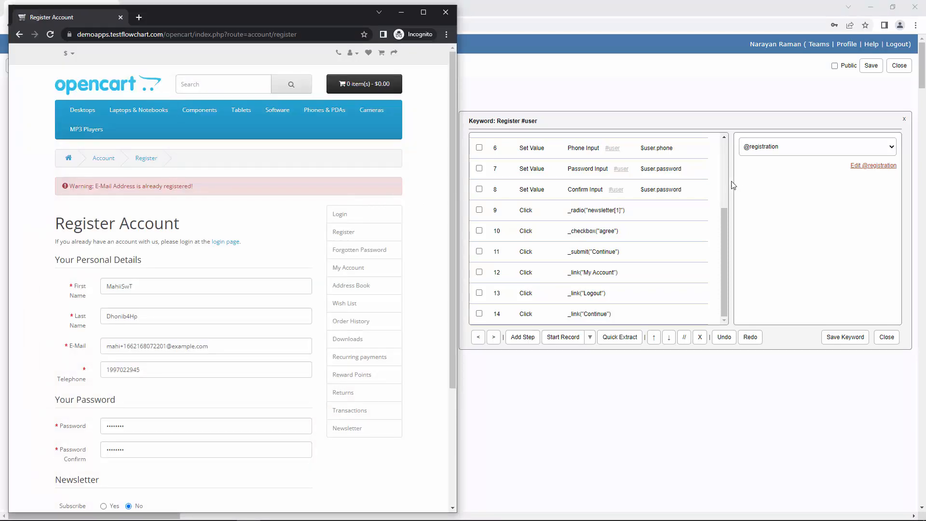
pyautogui.click(732, 183)
pyautogui.moveTo(250, 101); pyautogui.dragTo(796, 116)
pyautogui.hotkey('alt', 'Tab')
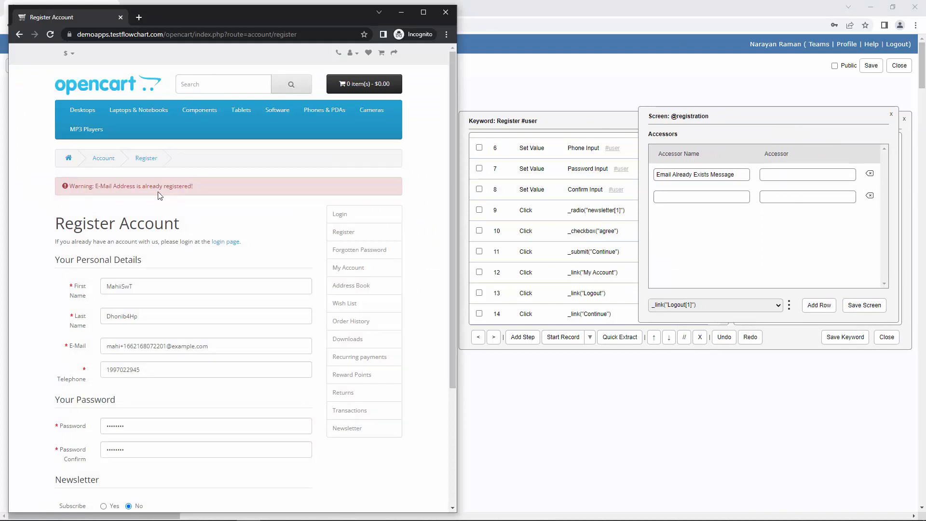
pyautogui.press('ctrl')
pyautogui.hotkey('alt', 'Tab')
pyautogui.click(809, 176)
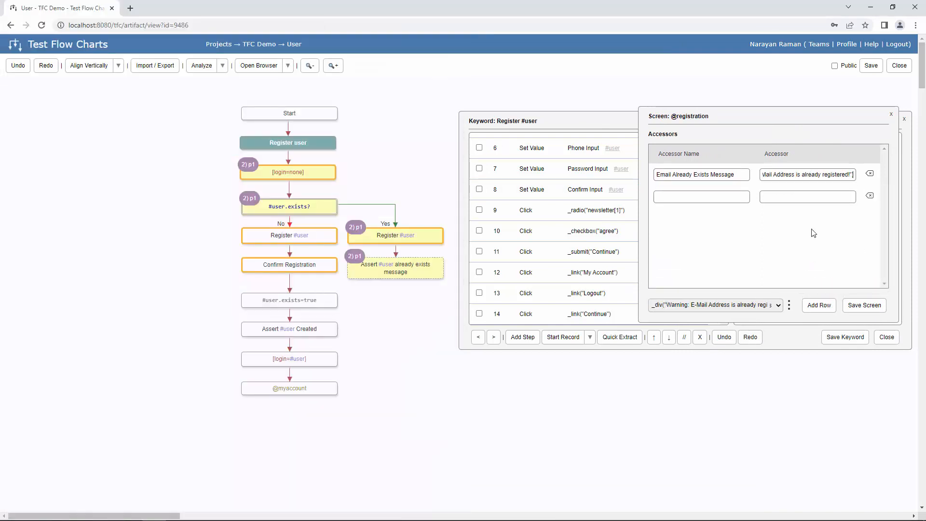
pyautogui.click(863, 306)
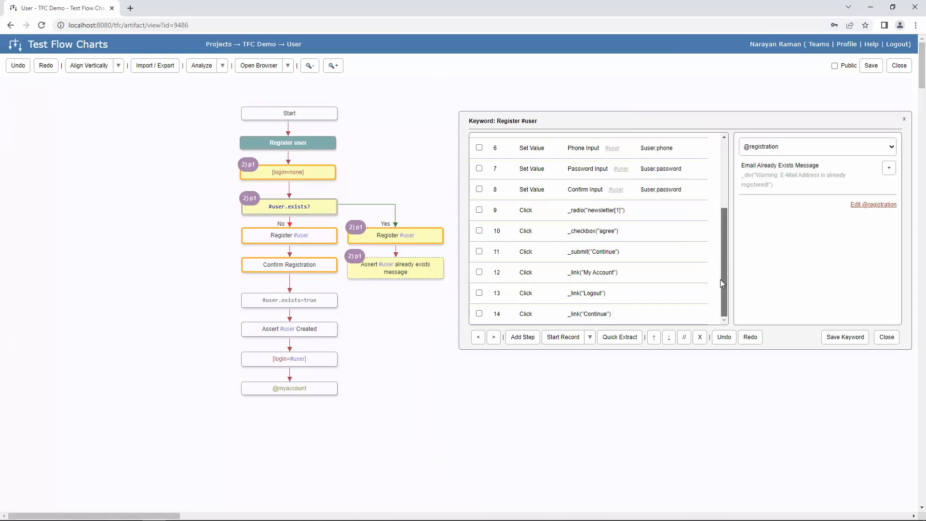
pyautogui.click(493, 337)
pyautogui.click(504, 98)
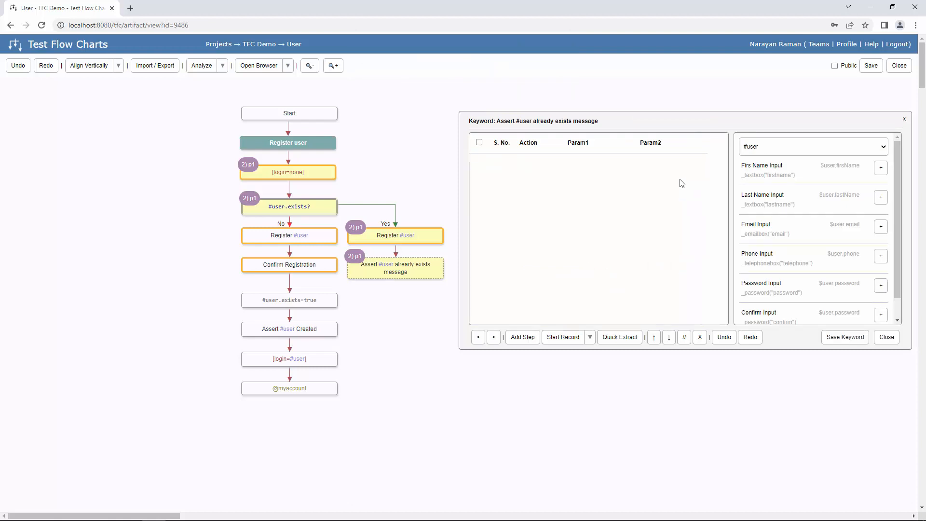
pyautogui.click(881, 147)
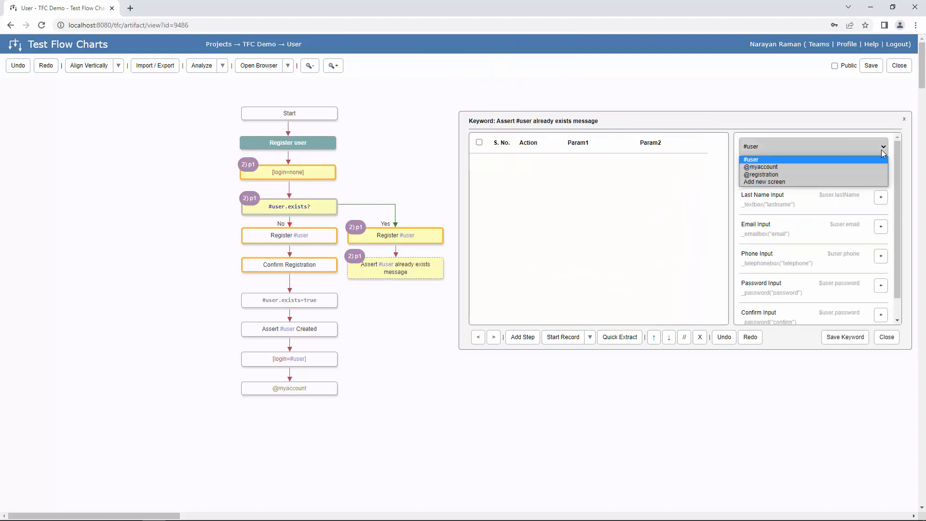
pyautogui.click(805, 175)
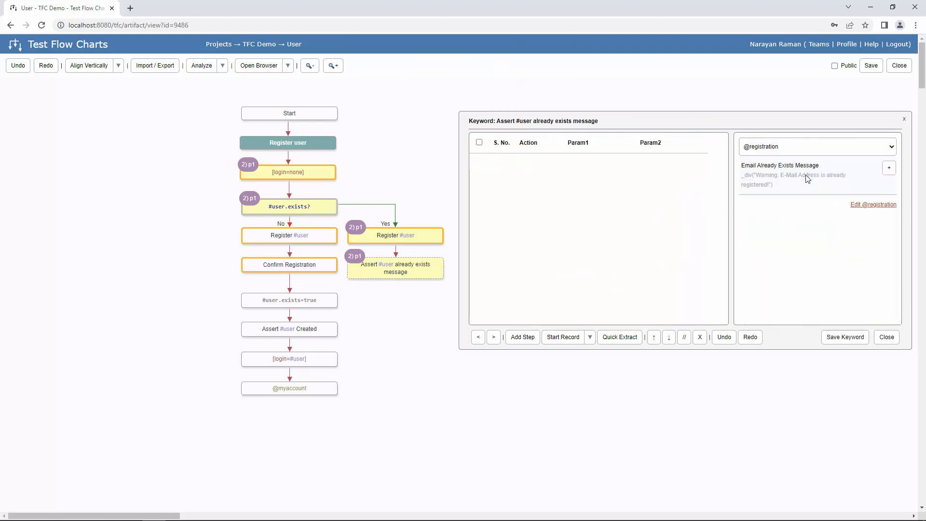
pyautogui.click(888, 169)
pyautogui.click(550, 171)
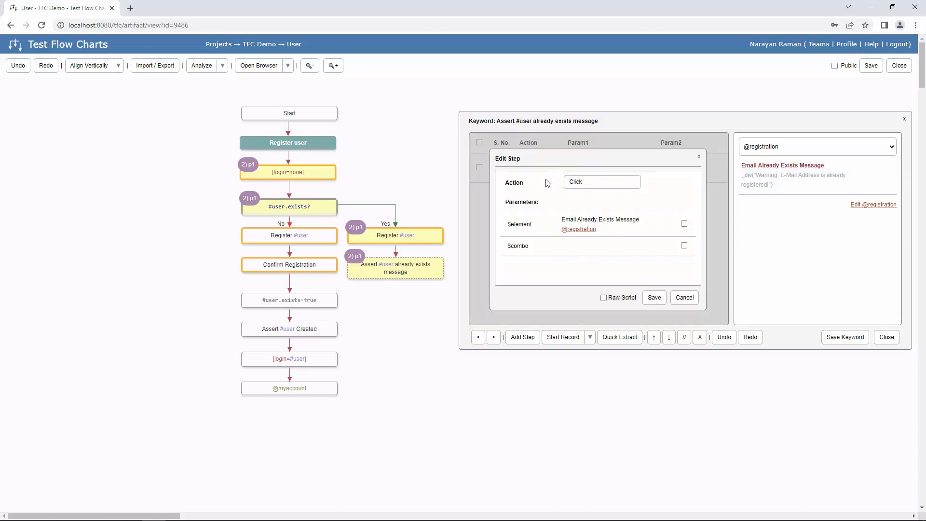
pyautogui.hotkey('ctrl', 'a')
pyautogui.write('As')
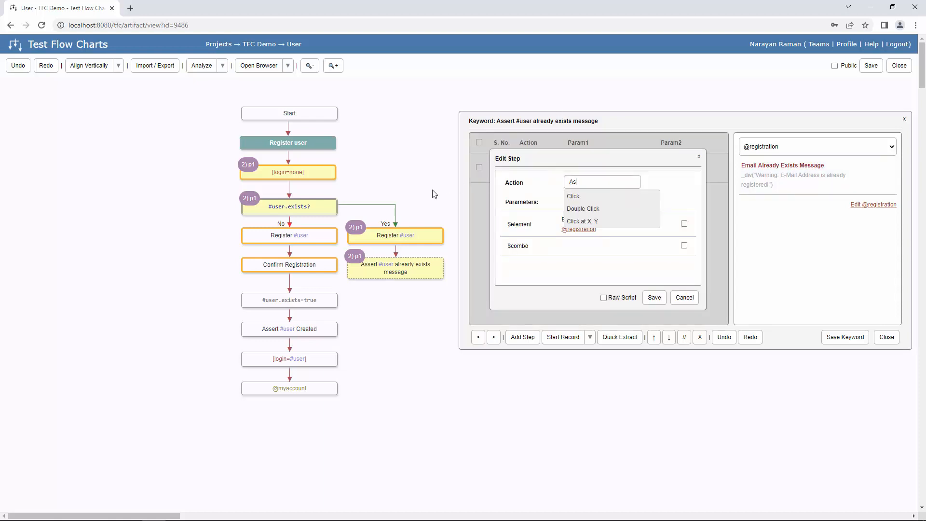
pyautogui.write('ser')
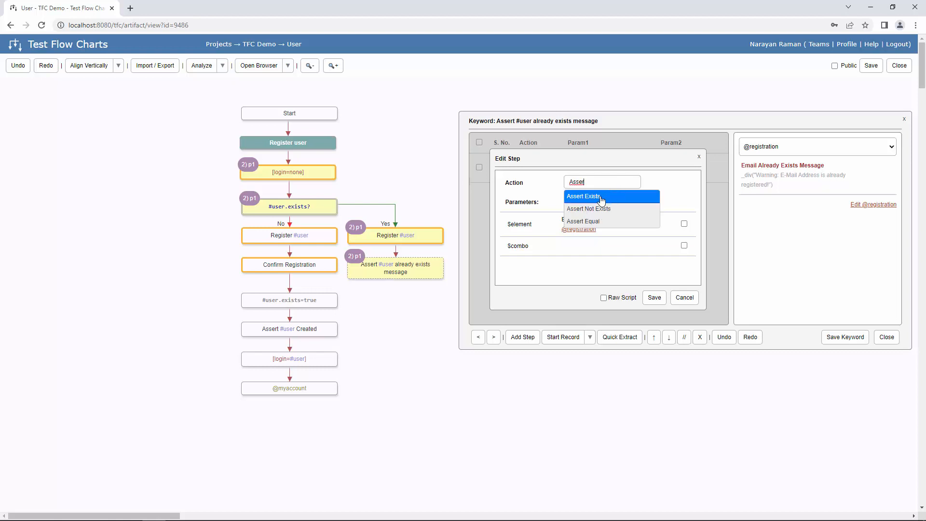
pyautogui.click(601, 197)
pyautogui.click(654, 298)
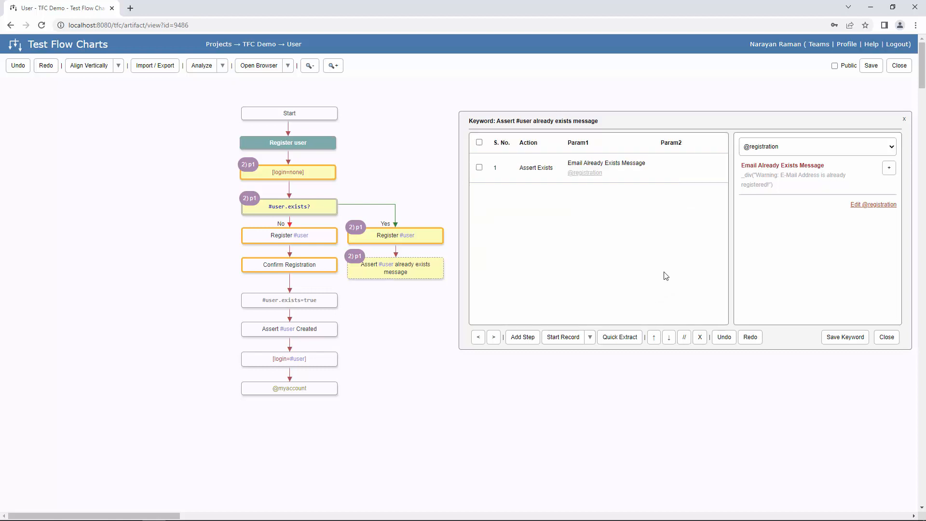
# - Add duplicate steps 2 and 3 on the Email Already Exists Message element
pyautogui.click(530, 340)
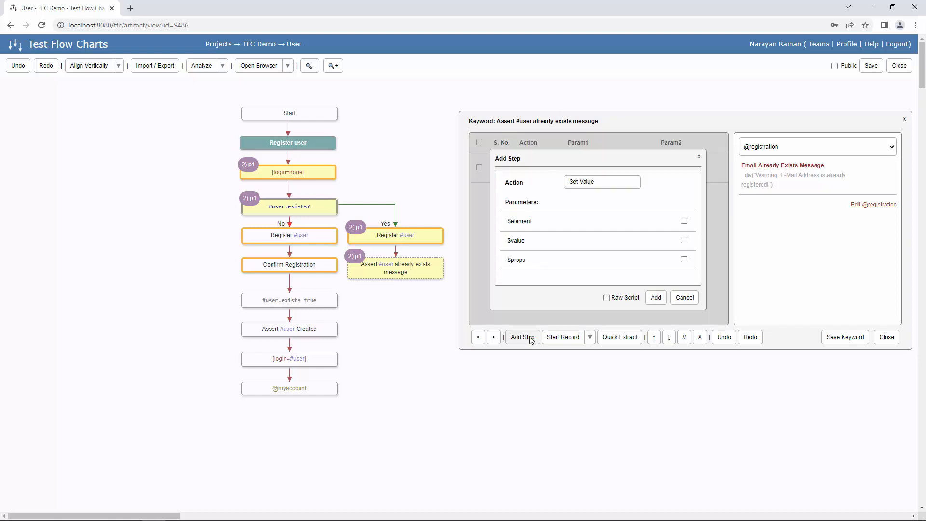
pyautogui.click(608, 182)
pyautogui.write('asdsert')
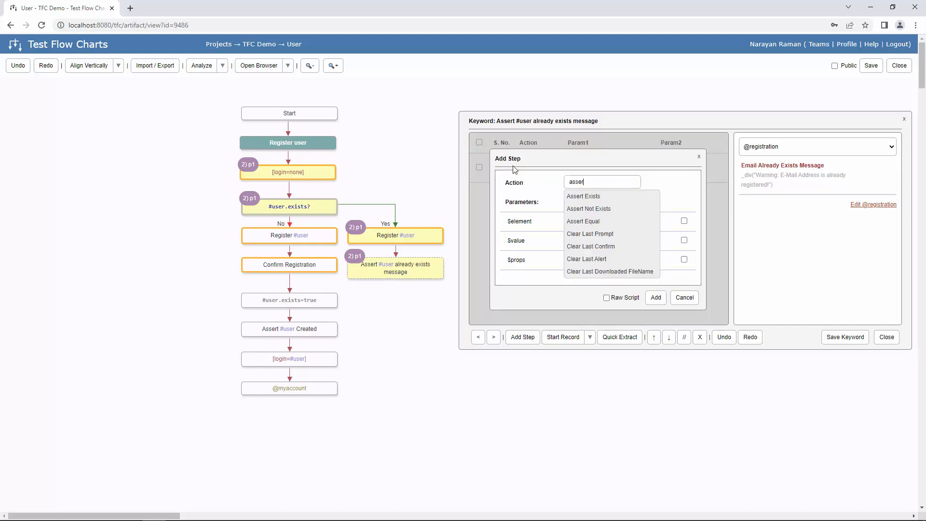
pyautogui.press('Down')
pyautogui.press('Return')
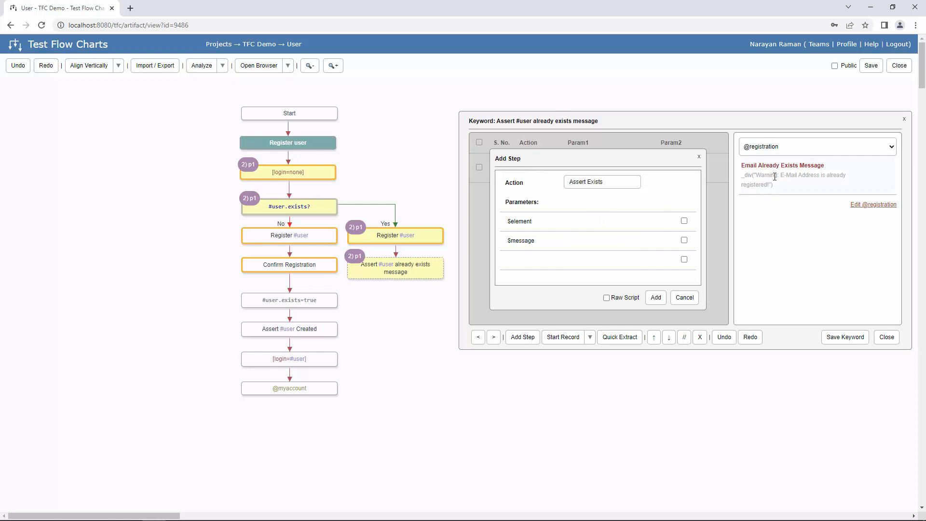
pyautogui.click(563, 218)
pyautogui.click(768, 175)
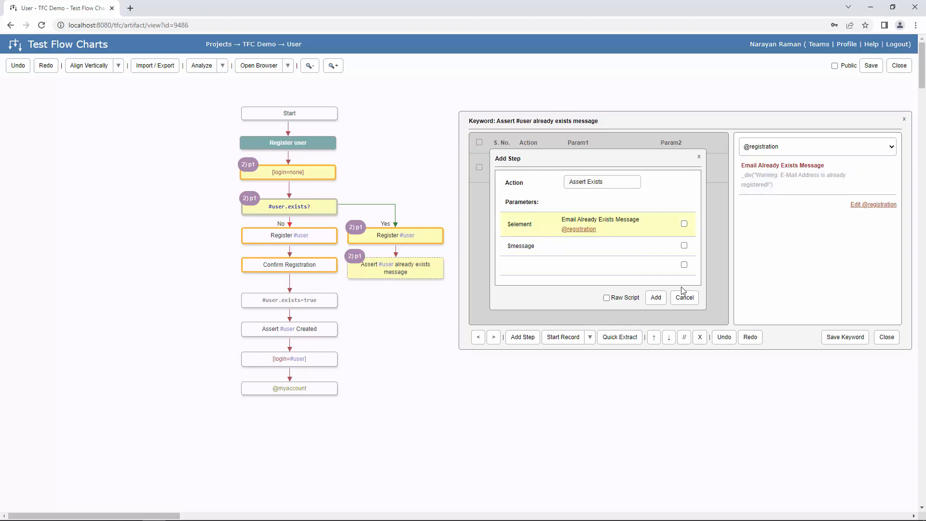
pyautogui.click(656, 297)
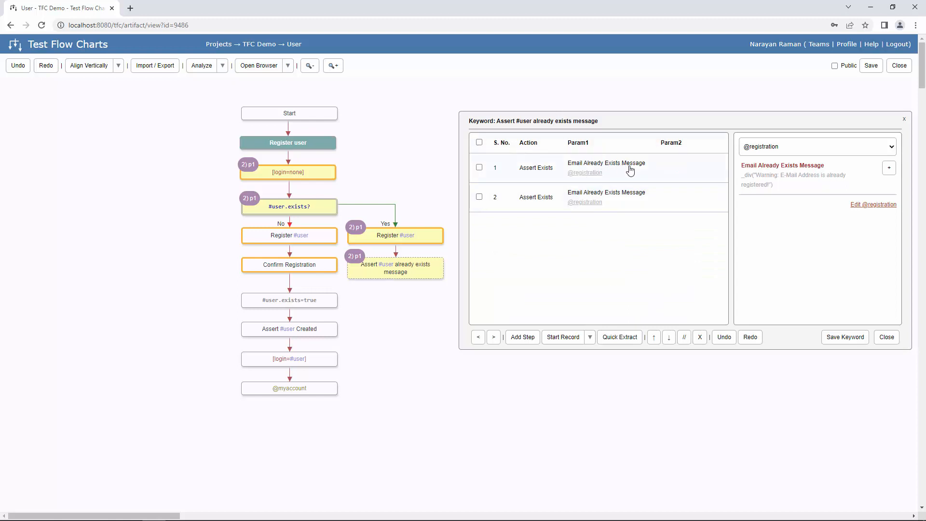
pyautogui.click(889, 169)
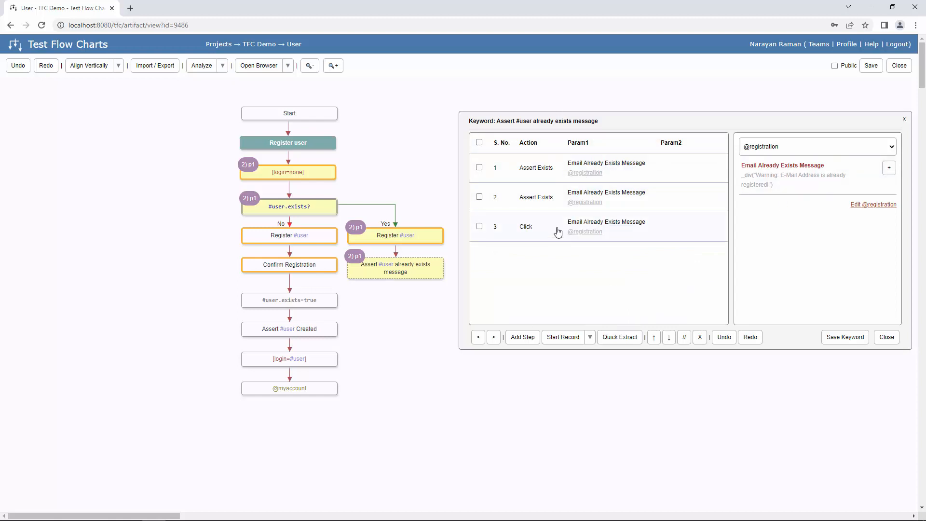
pyautogui.doubleClick(556, 231)
pyautogui.moveTo(590, 183); pyautogui.dragTo(438, 181)
pyautogui.write('assert')
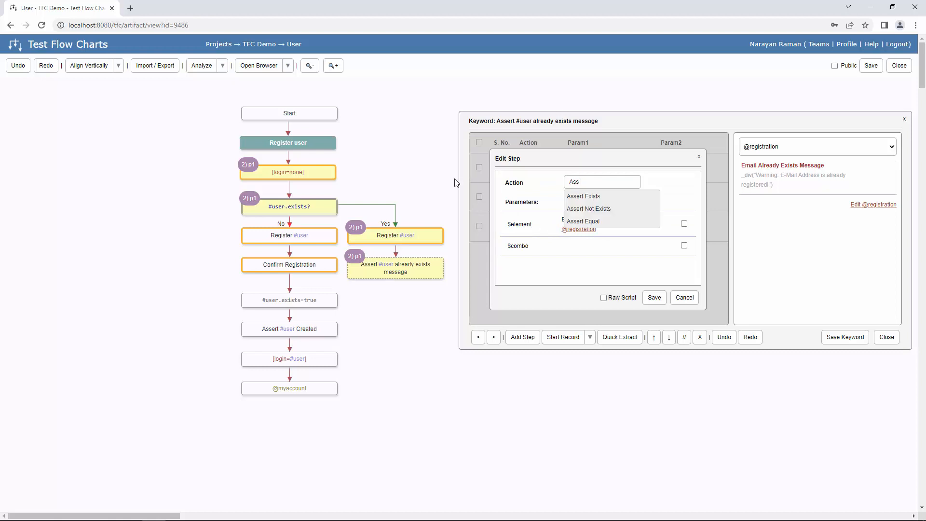
pyautogui.click(586, 196)
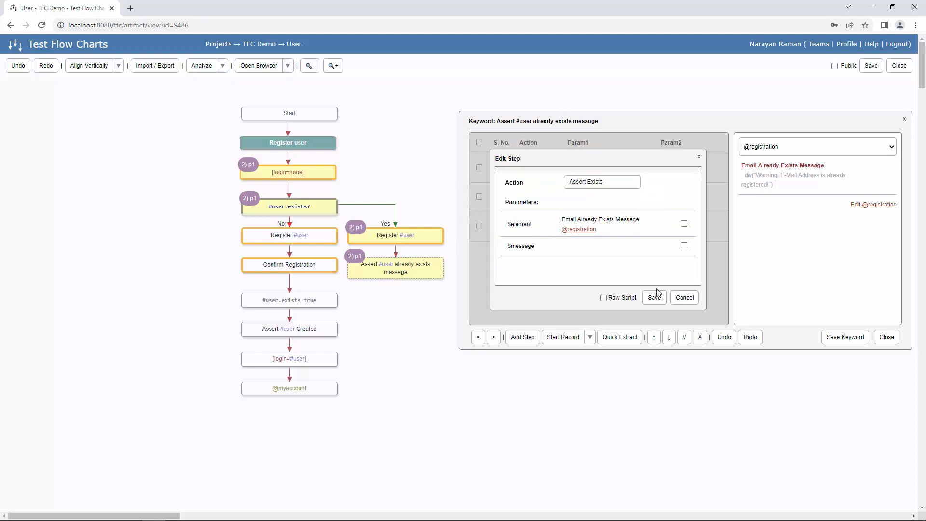
pyautogui.click(688, 300)
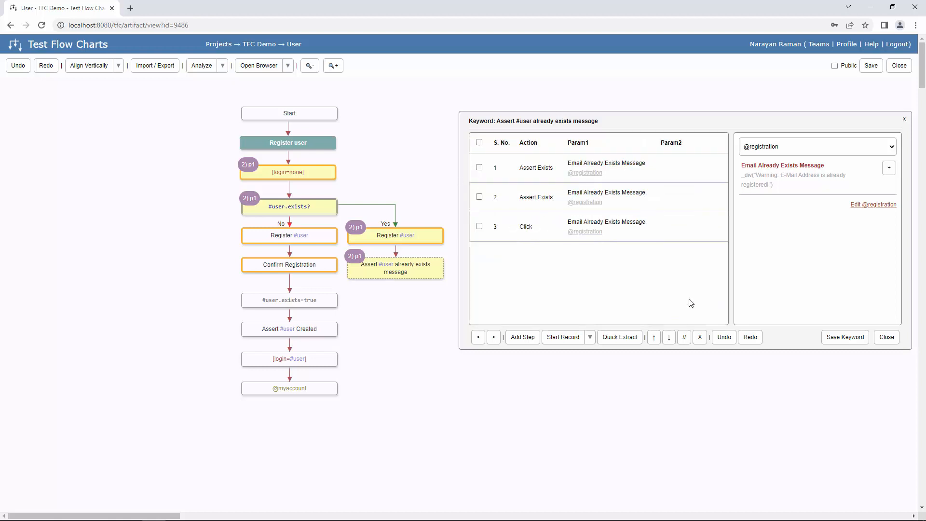
# - Delete duplicate steps 2 and 3, then save and close the assertion keyword
pyautogui.click(479, 226)
pyautogui.click(478, 196)
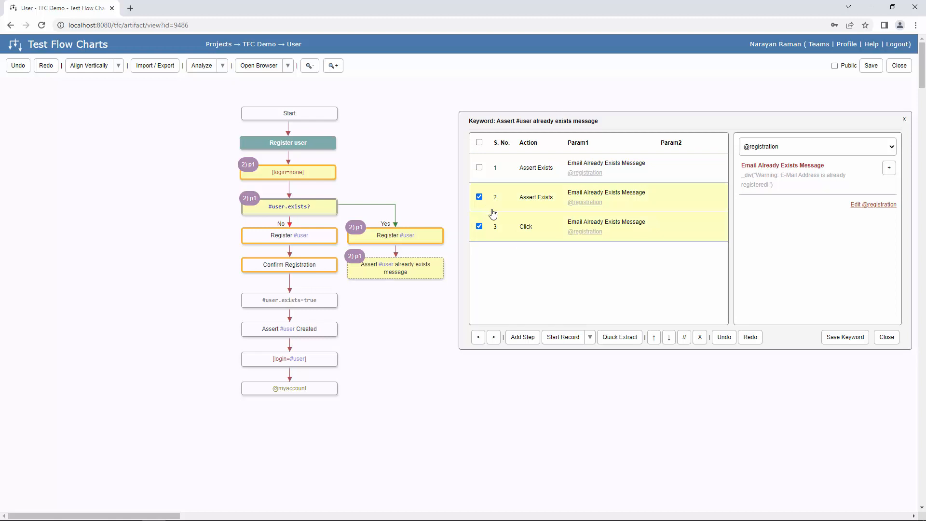
pyautogui.click(700, 336)
pyautogui.click(509, 81)
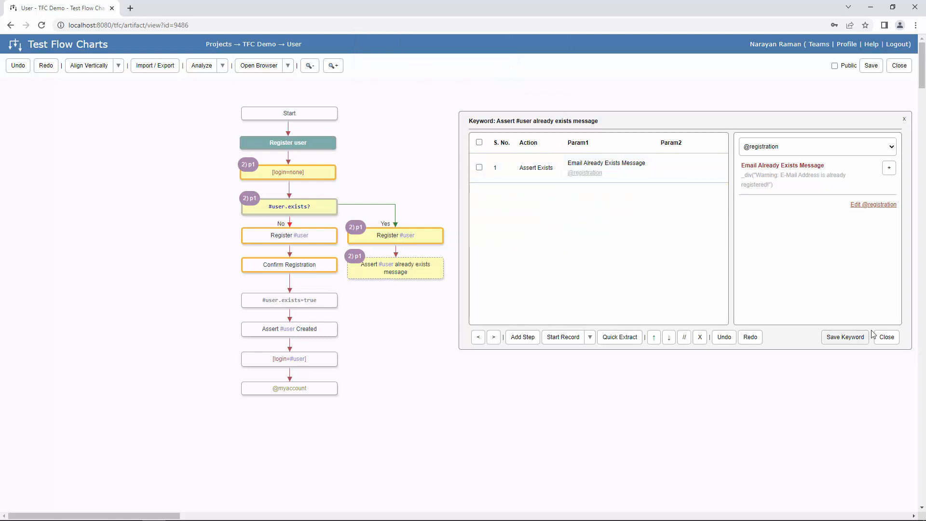
pyautogui.click(855, 337)
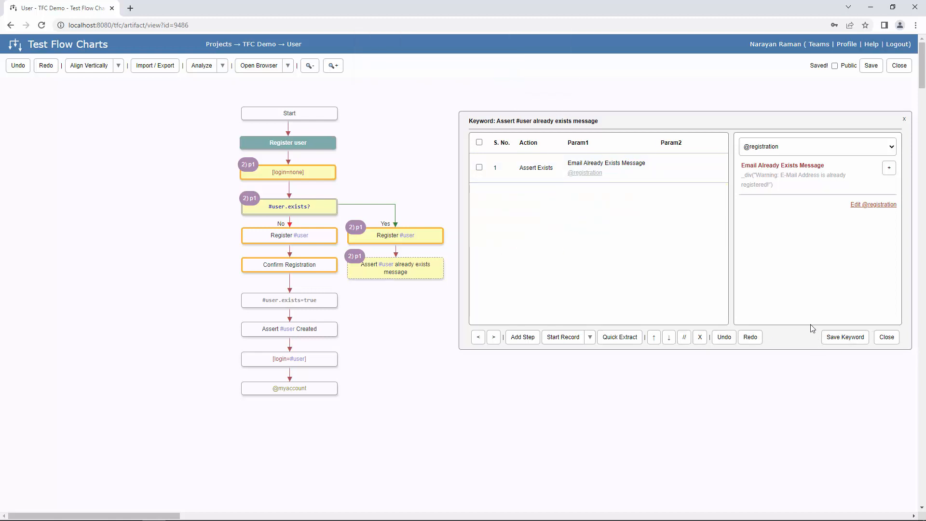
pyautogui.click(886, 337)
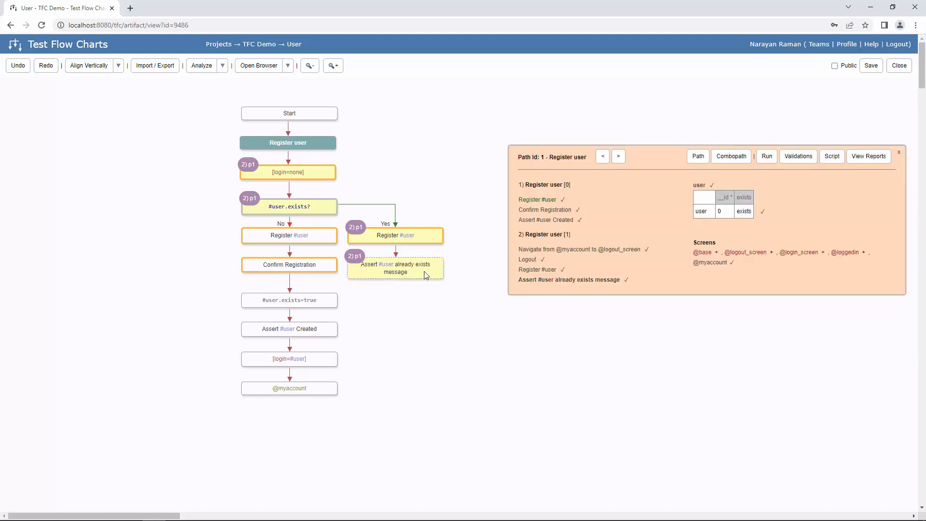
# - Trigger a run of the Register user path in TFC Engine
pyautogui.click(768, 161)
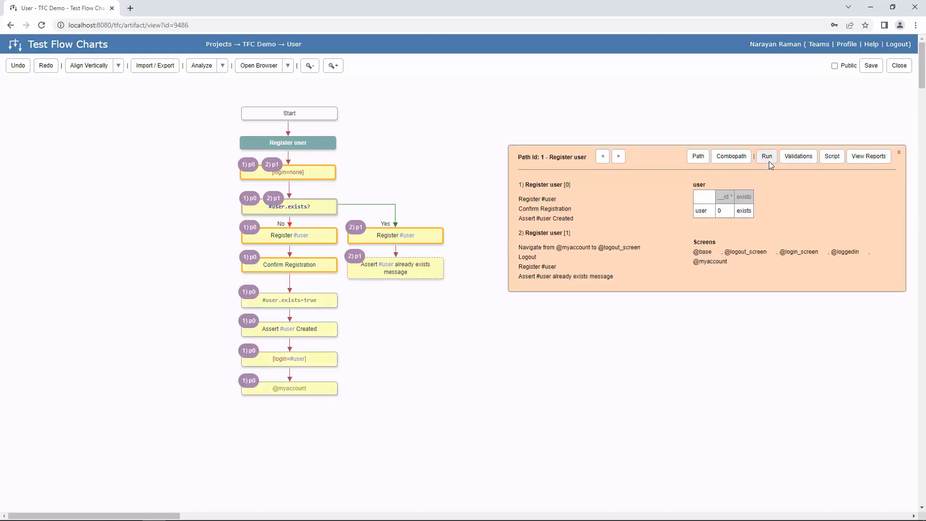
pyautogui.click(509, 80)
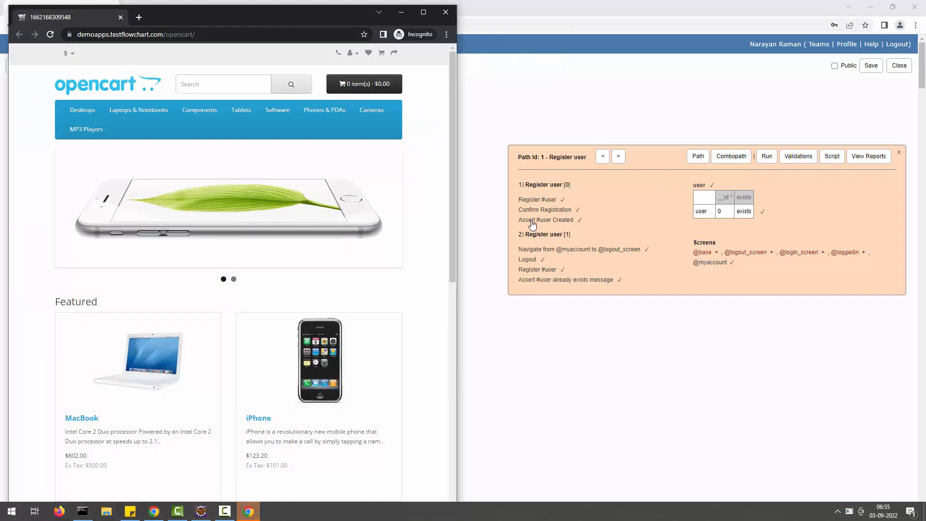
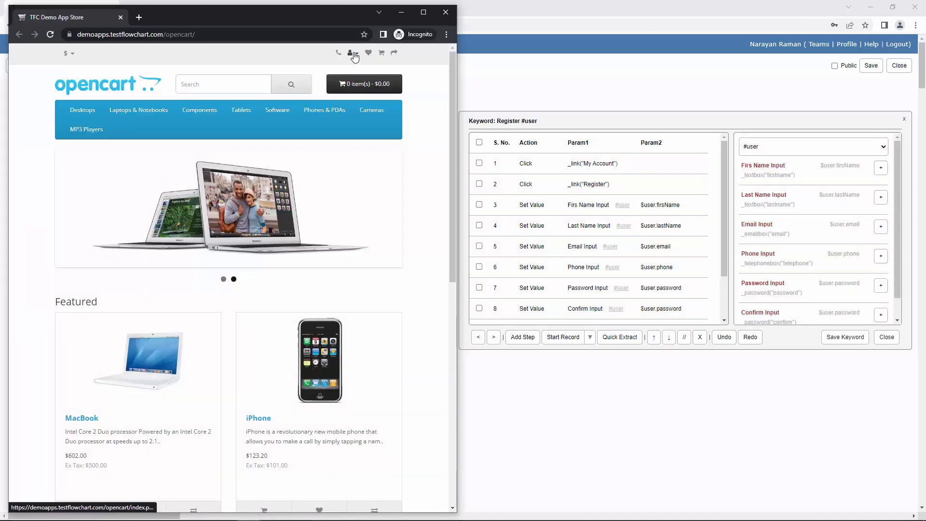
# - In the demo store, go to My Account > Register and submit the empty form to show validation errors
pyautogui.click(352, 53)
pyautogui.click(323, 73)
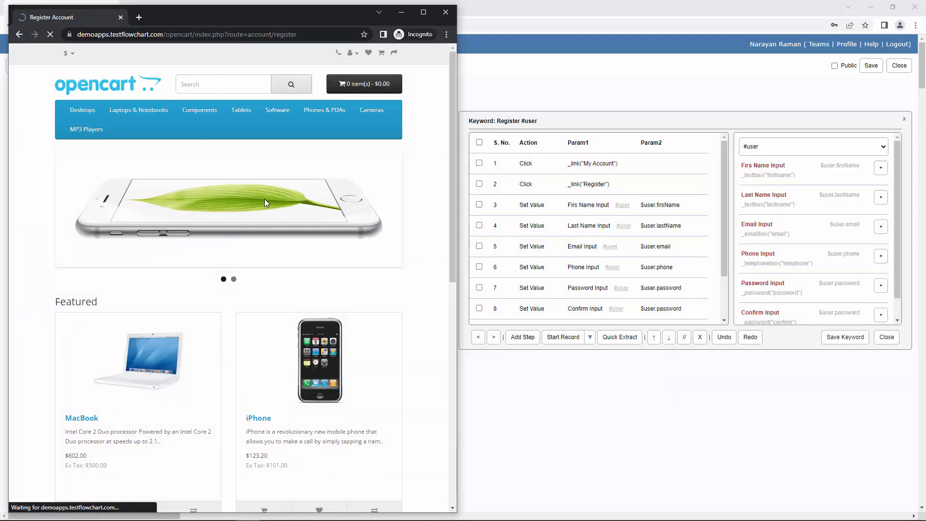
pyautogui.scroll(-3, 264, 202)
pyautogui.click(293, 376)
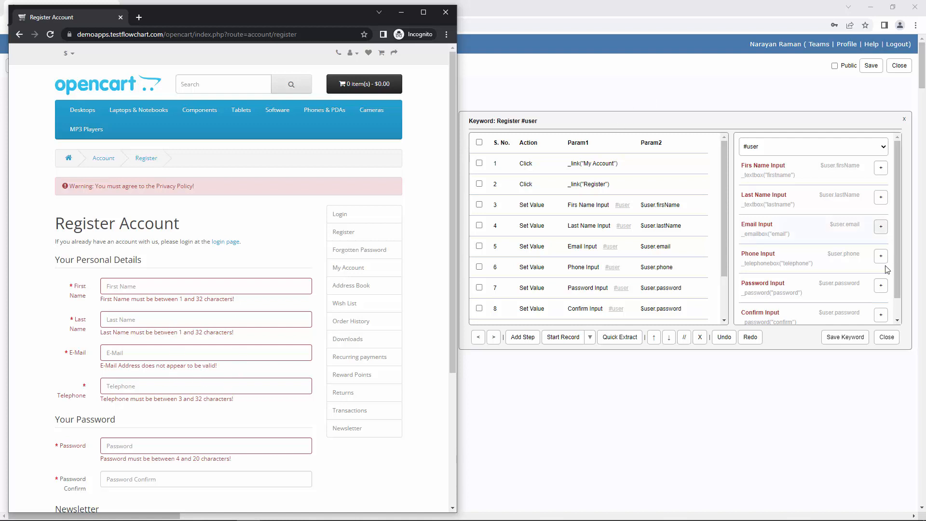
pyautogui.scroll(-1, 881, 234)
# - Open the #user entity editor, move it aside, and bring up firsName's Invalid Data List
pyautogui.click(875, 327)
pyautogui.click(875, 326)
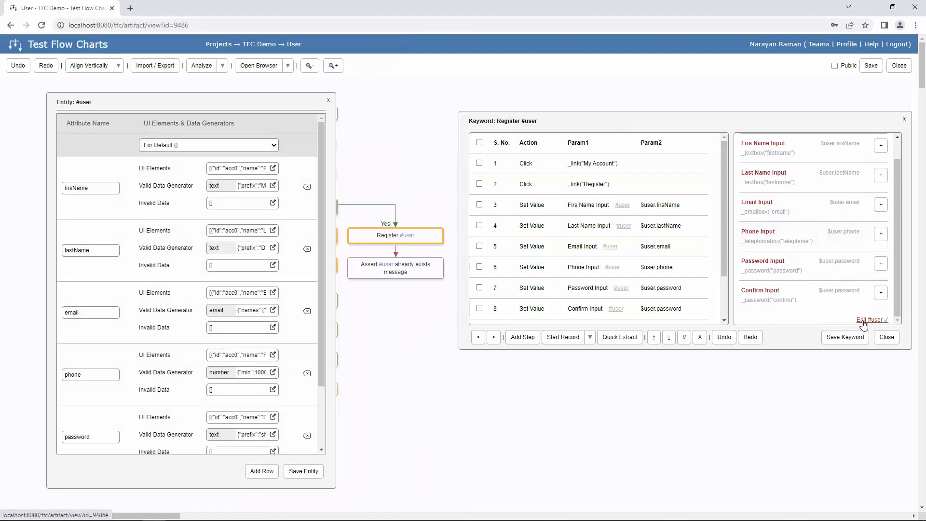
pyautogui.moveTo(297, 100); pyautogui.dragTo(734, 106)
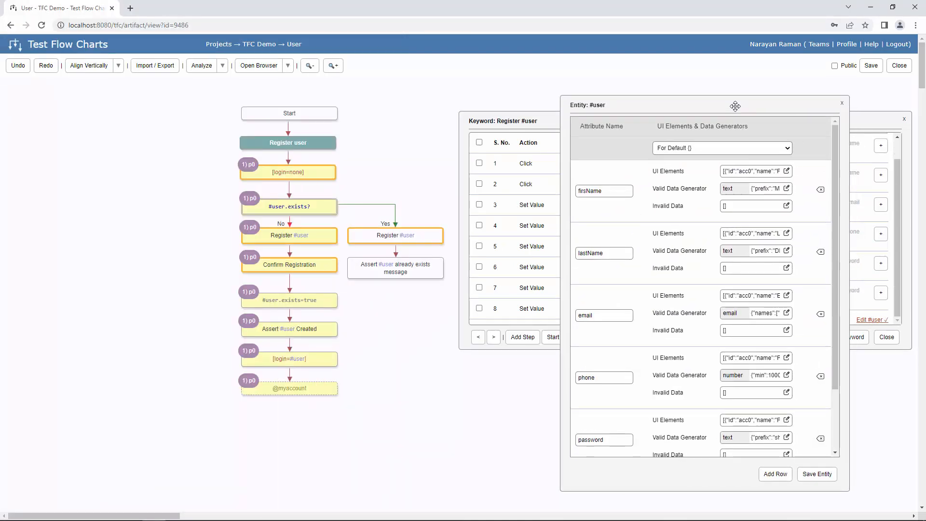
pyautogui.hotkey('alt', 'Tab')
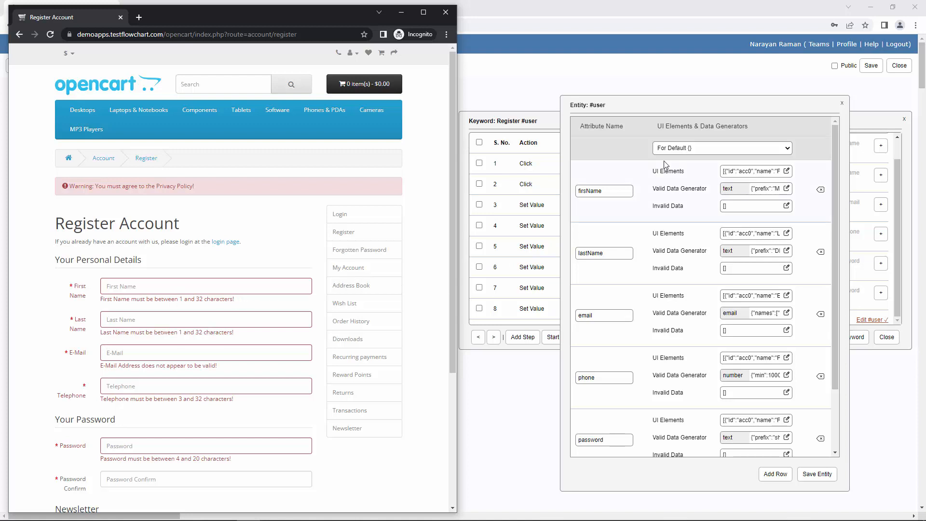
pyautogui.moveTo(687, 111); pyautogui.dragTo(681, 98)
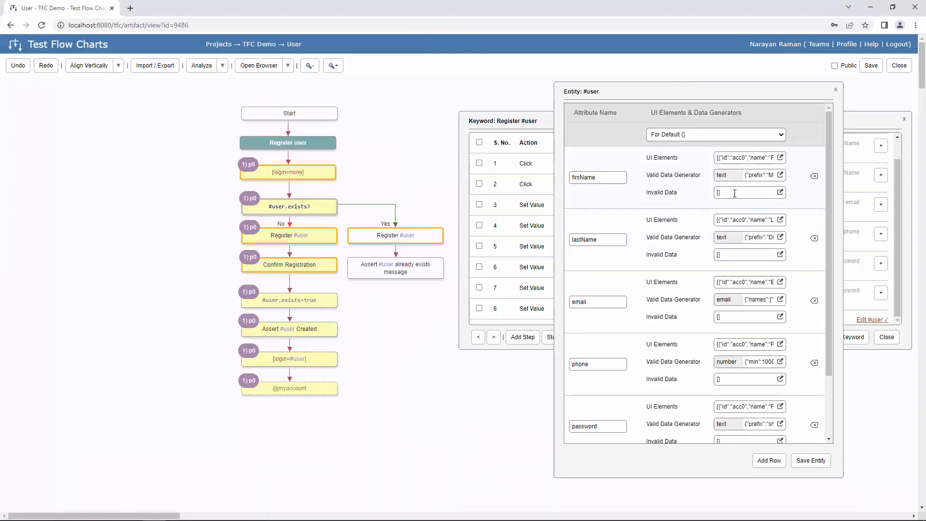
pyautogui.click(780, 192)
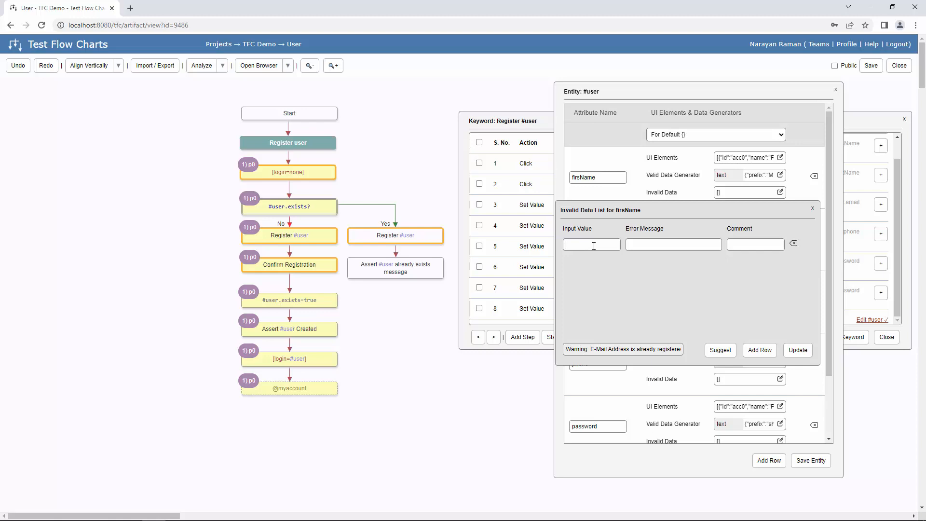
# - Fill firsName's first invalid row with comment 'Blank' and the pasted First Name length error
pyautogui.click(765, 244)
pyautogui.write('Blank')
pyautogui.hotkey('alt', 'Tab')
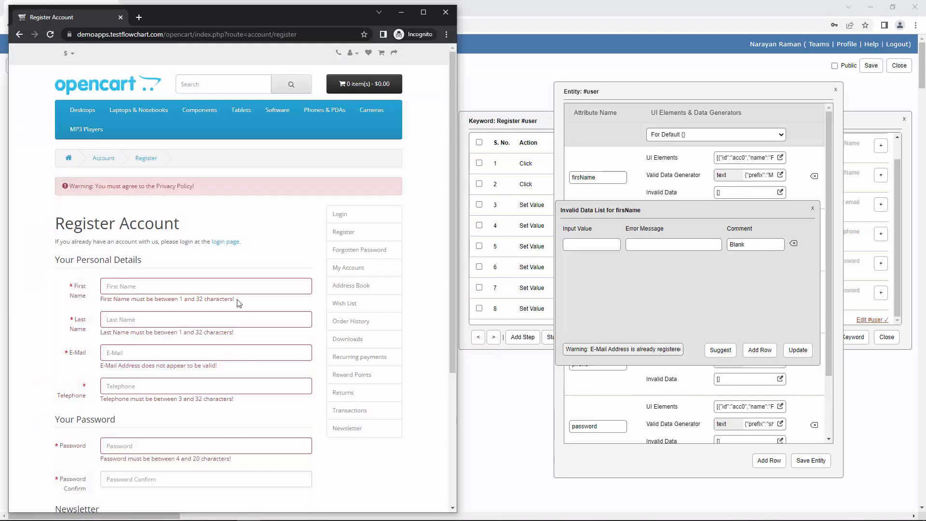
pyautogui.tripleClick(97, 299)
pyautogui.hotkey('ctrl', 'c')
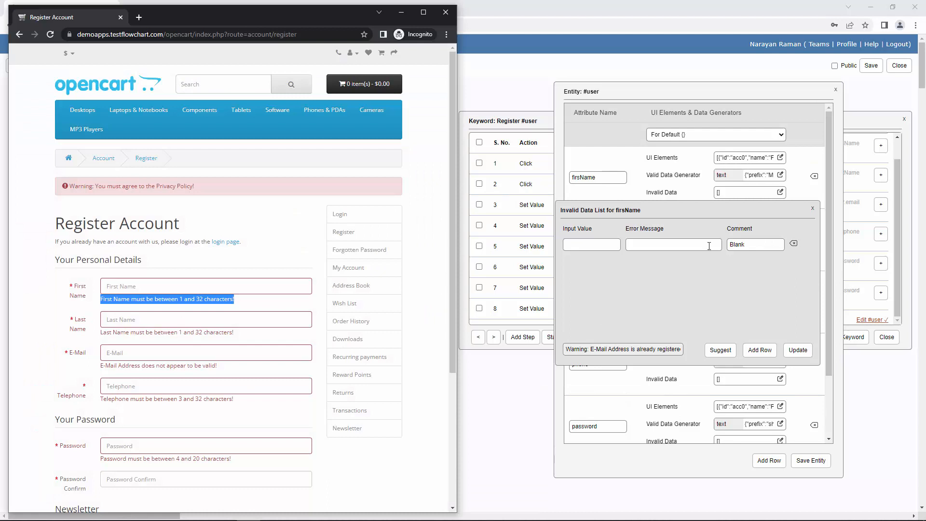
pyautogui.click(708, 246)
pyautogui.hotkey('ctrl', 'v')
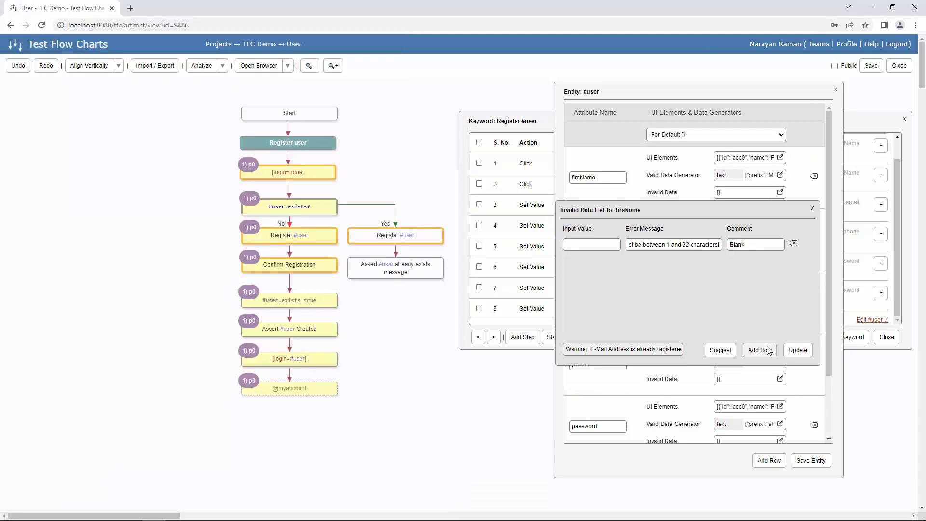
# - Add a second invalid row expecting the same First Name length error
pyautogui.click(760, 350)
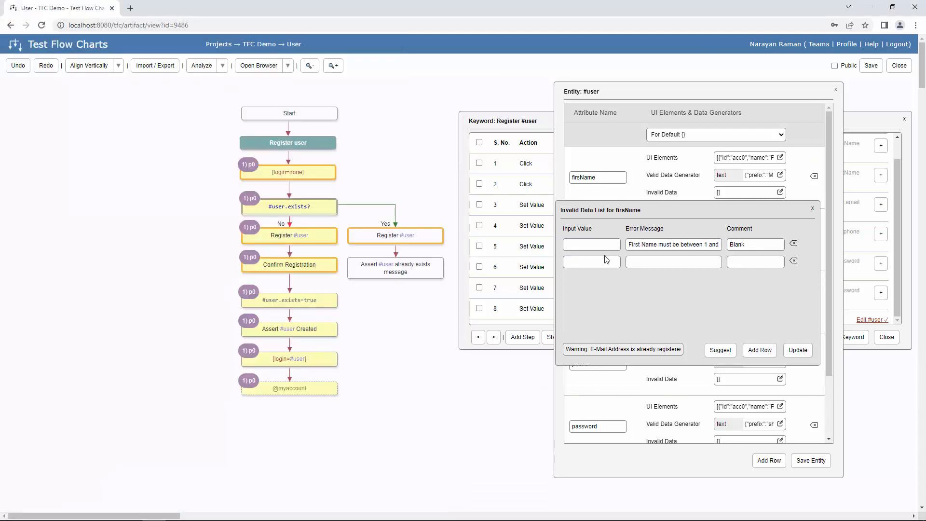
pyautogui.hotkey('alt', 'Tab')
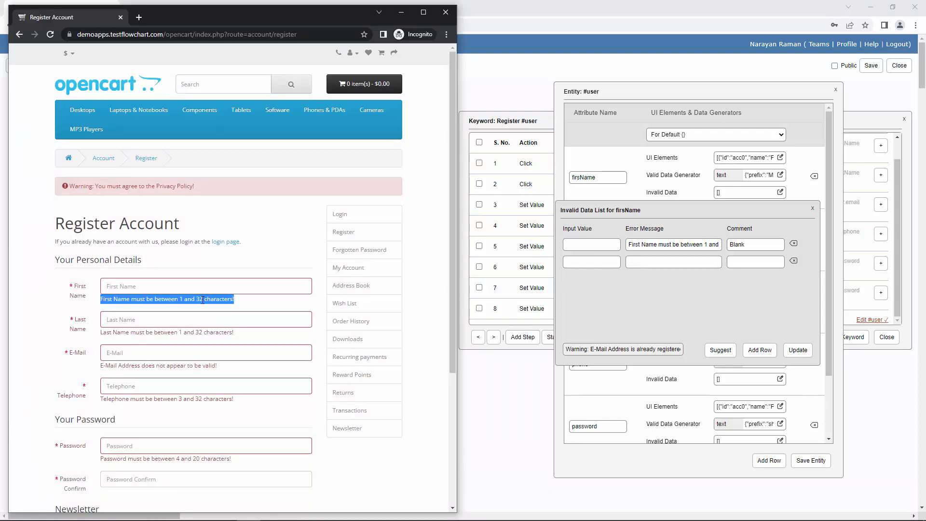
pyautogui.click(671, 263)
pyautogui.hotkey('ctrl', 'v')
# - Give row two the over-32-character sample text as input, comment it '>32', and update the list
pyautogui.click(588, 261)
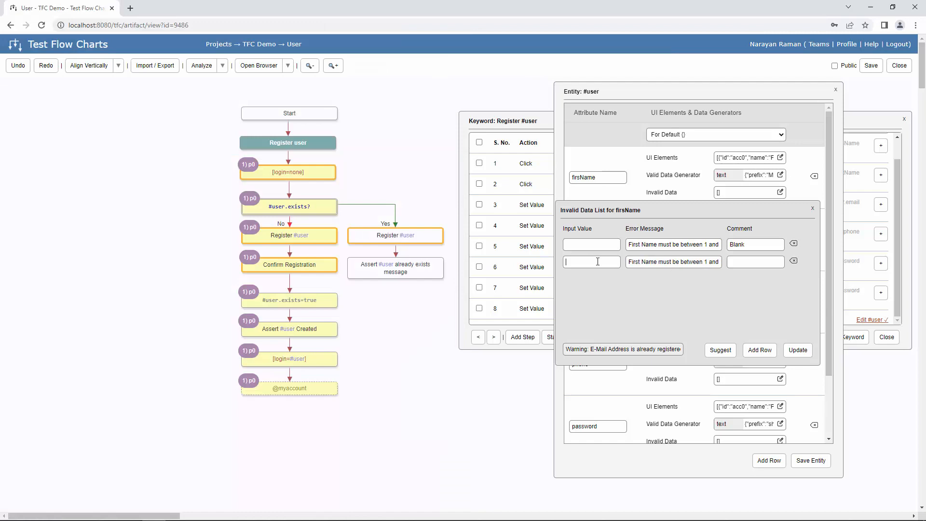
pyautogui.hotkey('alt', 'Tab')
pyautogui.hotkey('alt', 'Tab')
pyautogui.hotkey('alt', 'Tab')
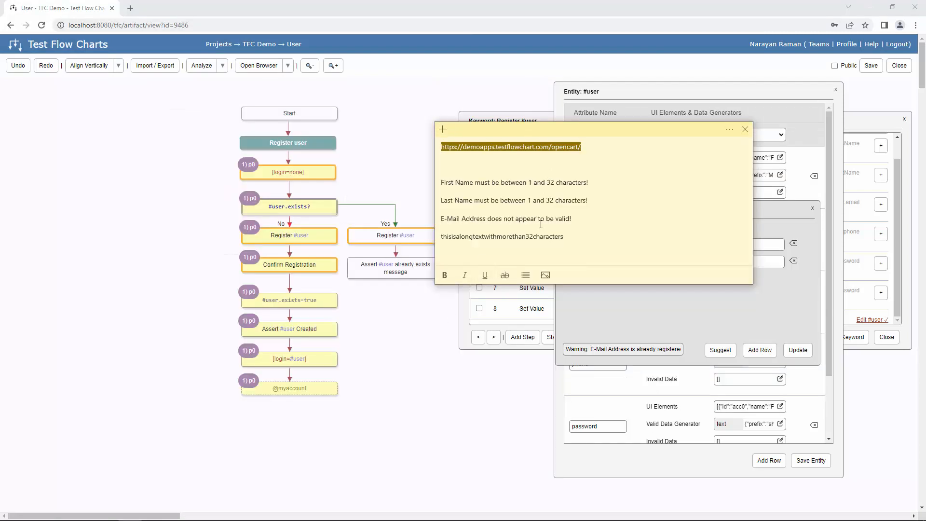
pyautogui.doubleClick(530, 236)
pyautogui.hotkey('ctrl', 'c')
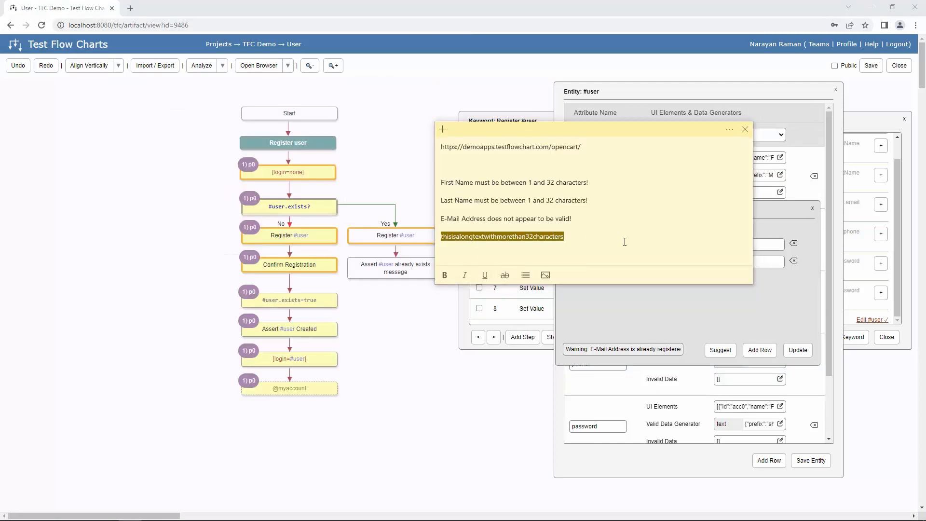
pyautogui.hotkey('alt', 'Tab')
pyautogui.click(591, 261)
pyautogui.hotkey('ctrl', 'v')
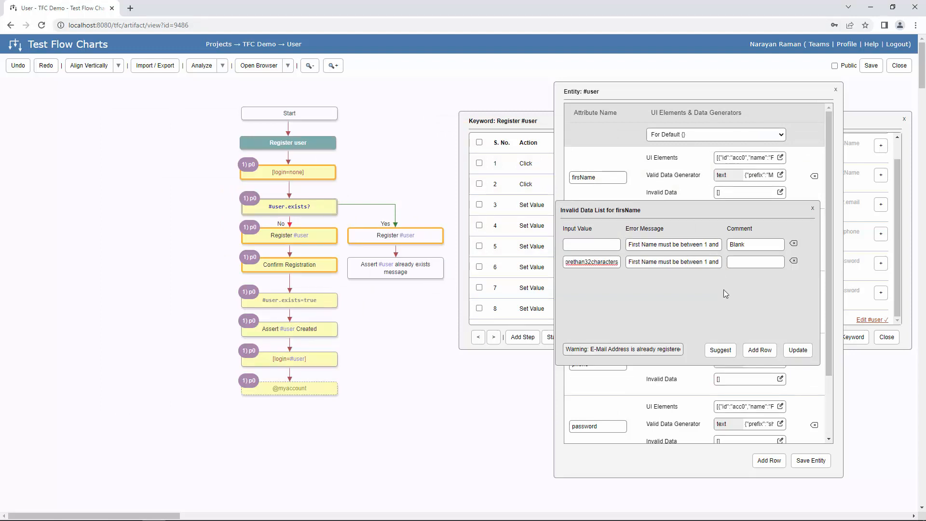
pyautogui.click(749, 260)
pyautogui.write('>32')
pyautogui.click(808, 353)
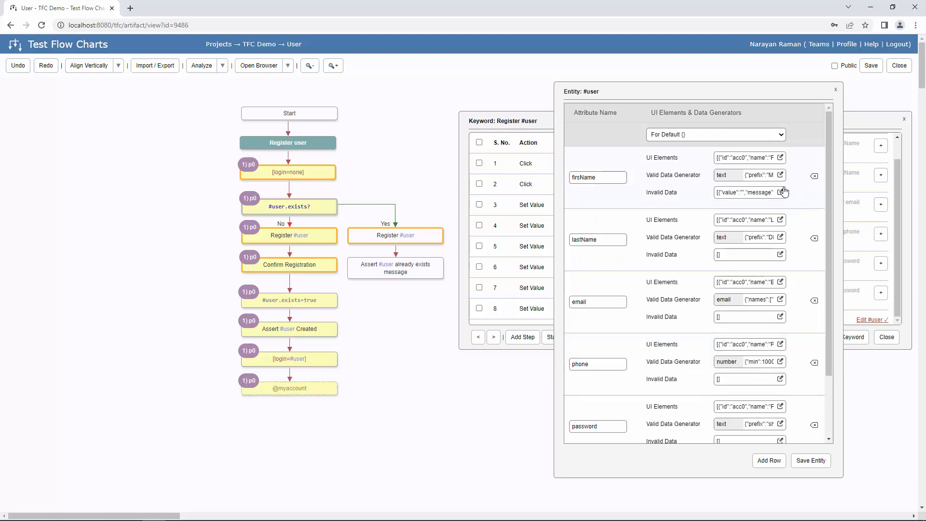
# - Open firsName's UI elements and capture the First and Last Name error locators, choosing text-danger candidates
pyautogui.click(780, 158)
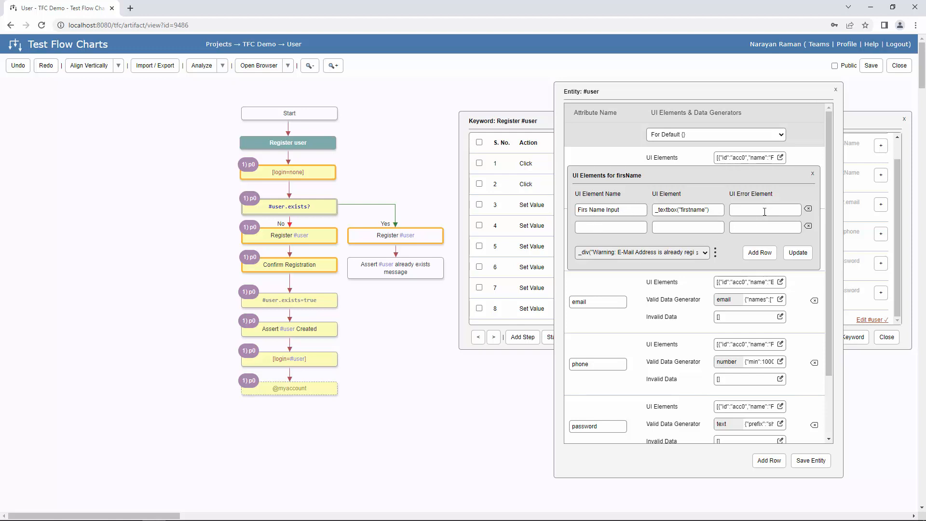
pyautogui.hotkey('alt', 'Tab')
pyautogui.press('Escape')
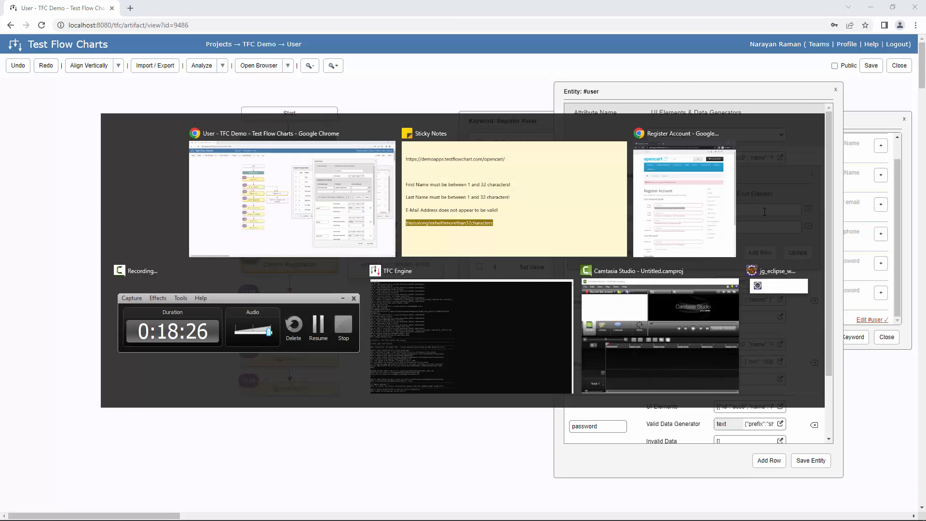
pyautogui.hotkey('alt', 'Tab')
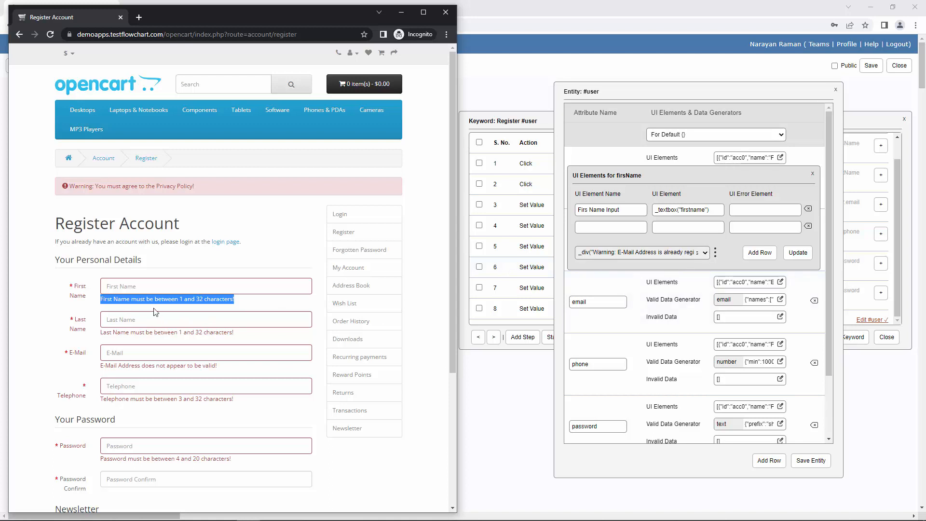
pyautogui.press('ctrl')
pyautogui.click(698, 253)
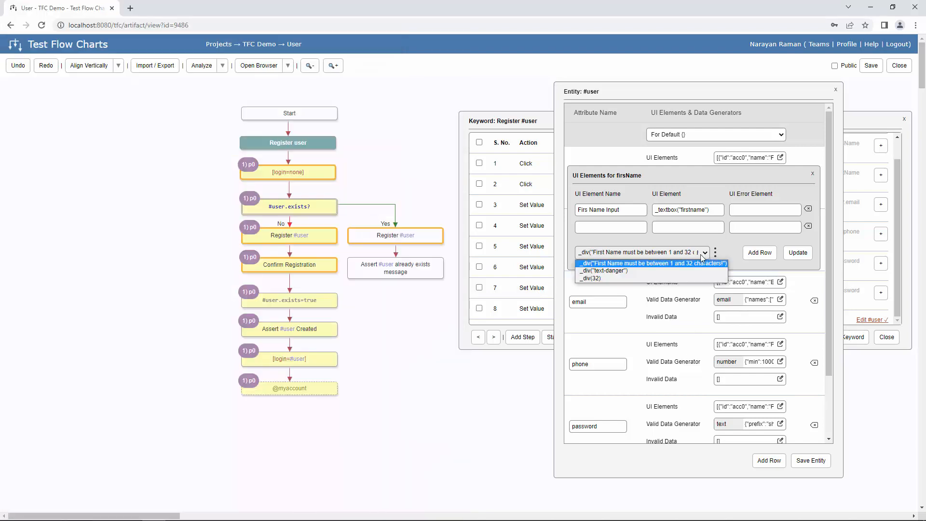
pyautogui.click(611, 272)
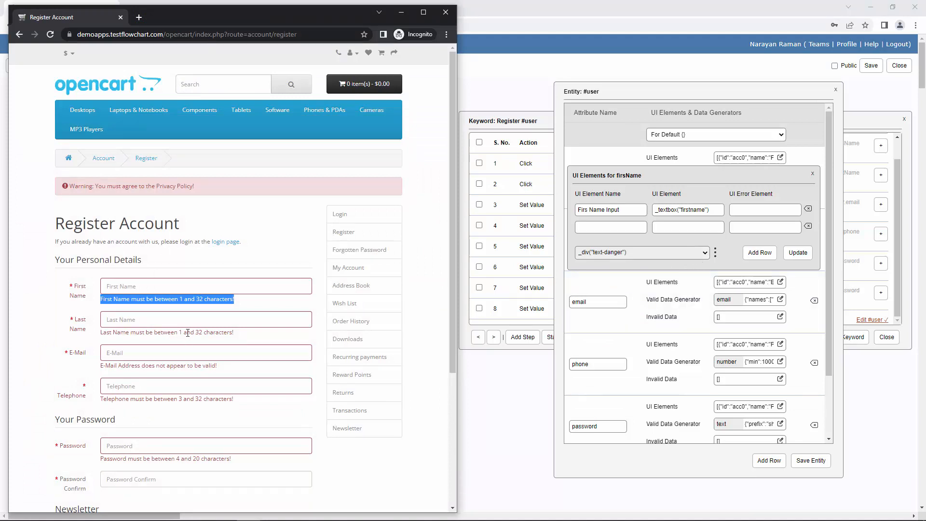
pyautogui.press('ctrl')
pyautogui.click(704, 253)
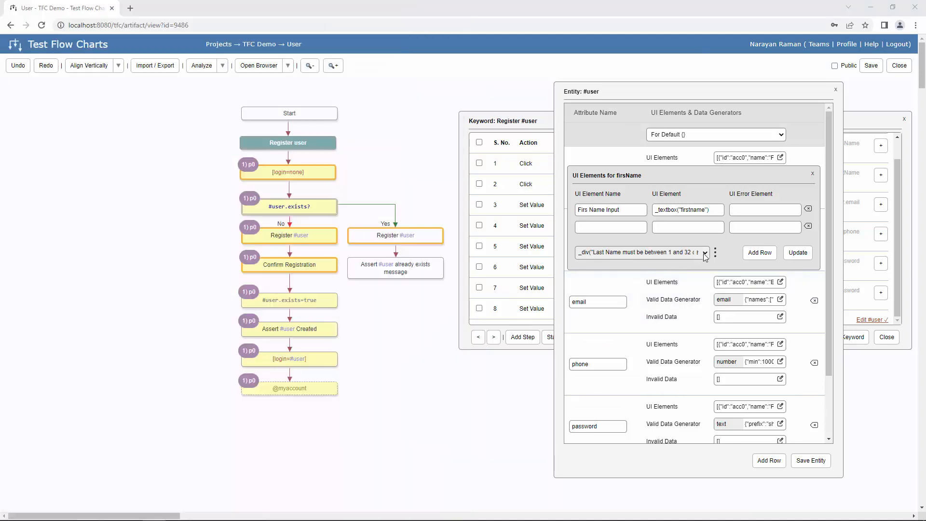
pyautogui.click(626, 272)
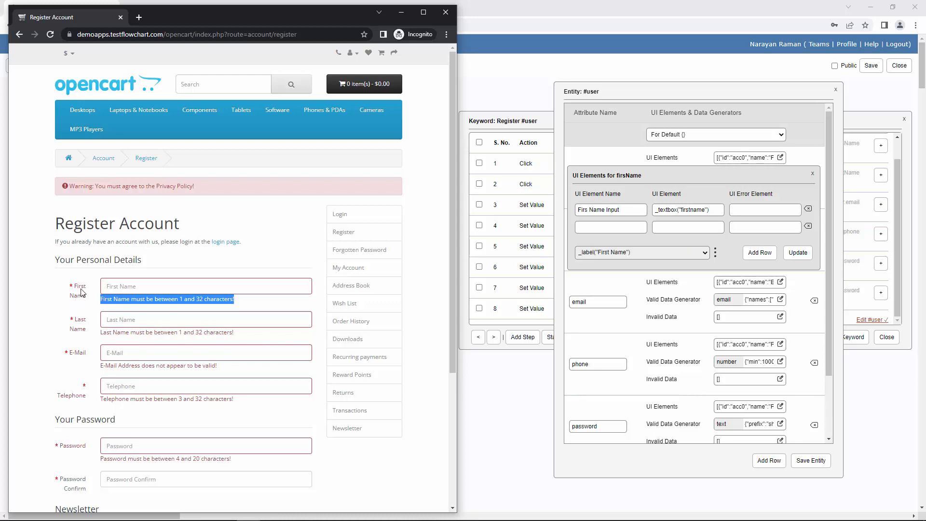
# - Choose the _div("text-danger", _near(_label("First Name"))) suggestion and highlight it on the registration page
pyautogui.click(716, 254)
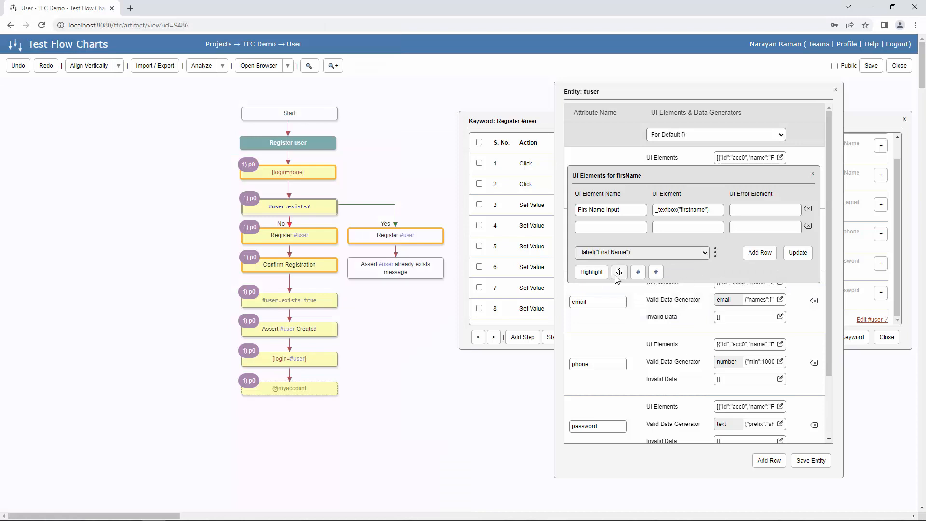
pyautogui.hotkey('alt', 'Tab')
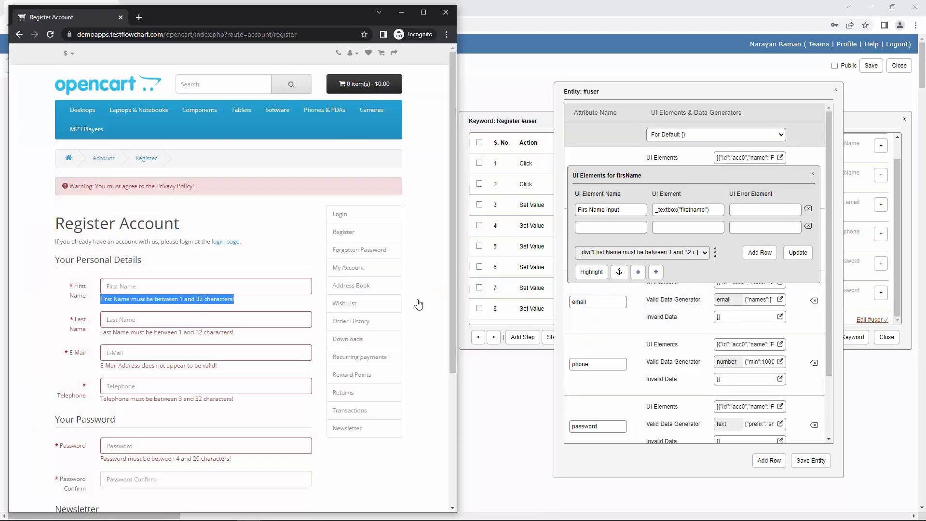
pyautogui.click(704, 256)
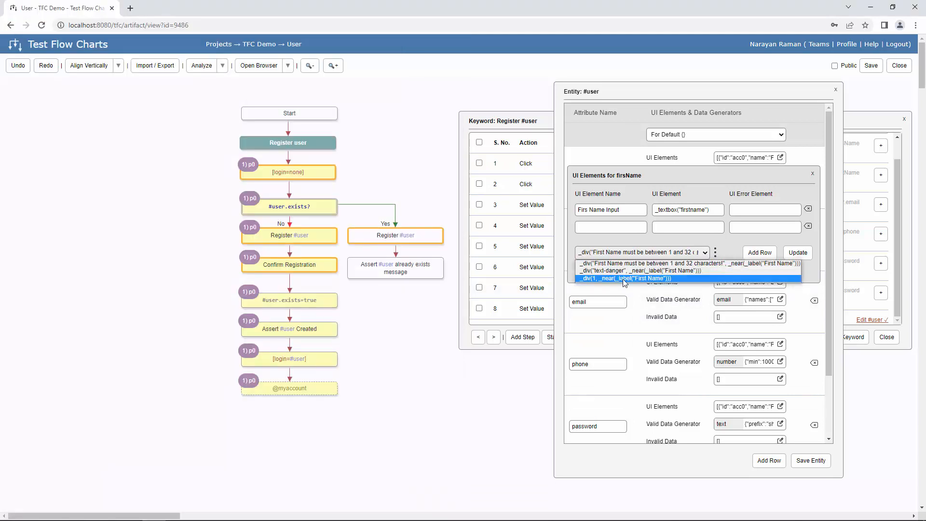
pyautogui.click(600, 271)
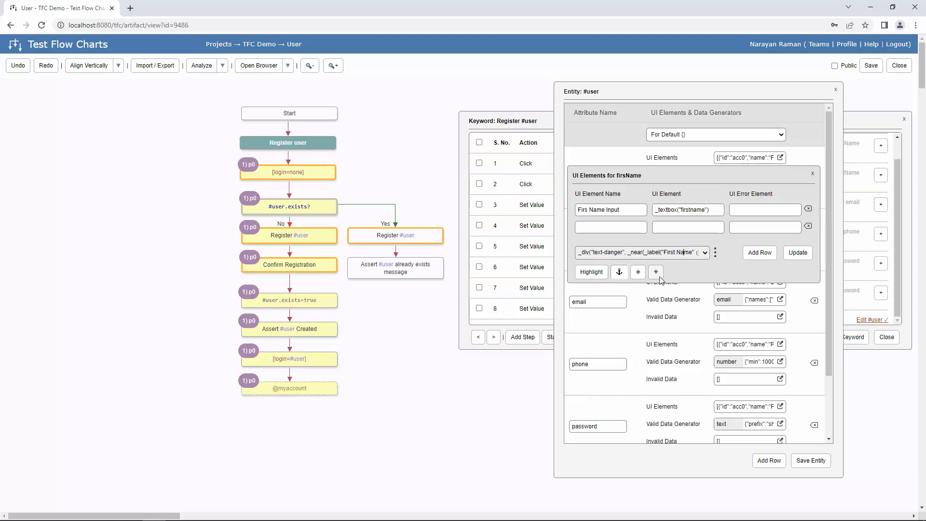
pyautogui.click(587, 272)
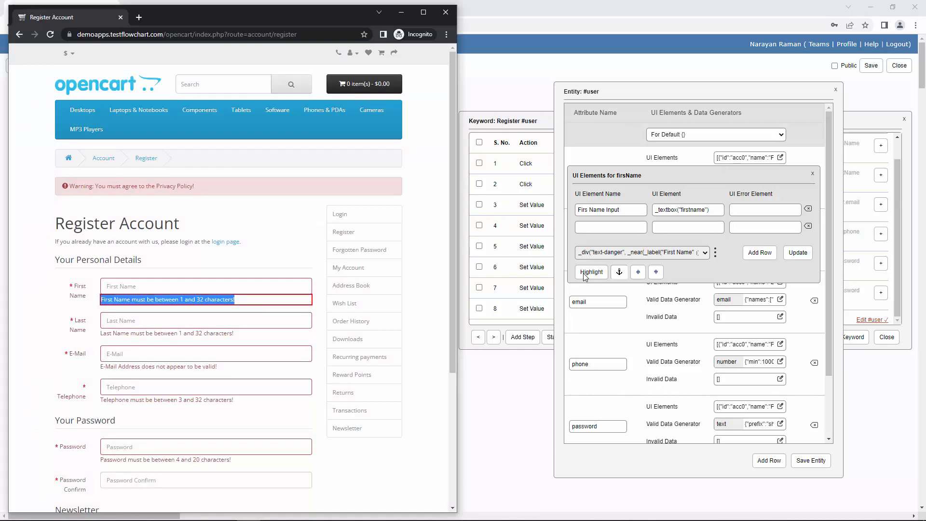
pyautogui.click(643, 252)
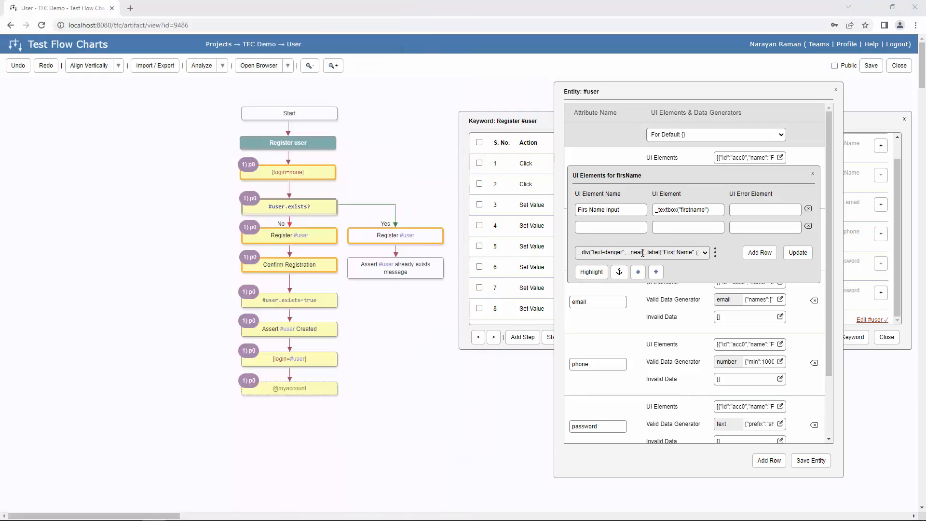
# - Change the locator's label to 'Last' and check that it finds the Last Name error
pyautogui.doubleClick(665, 251)
pyautogui.hotkey('alt', 'Tab')
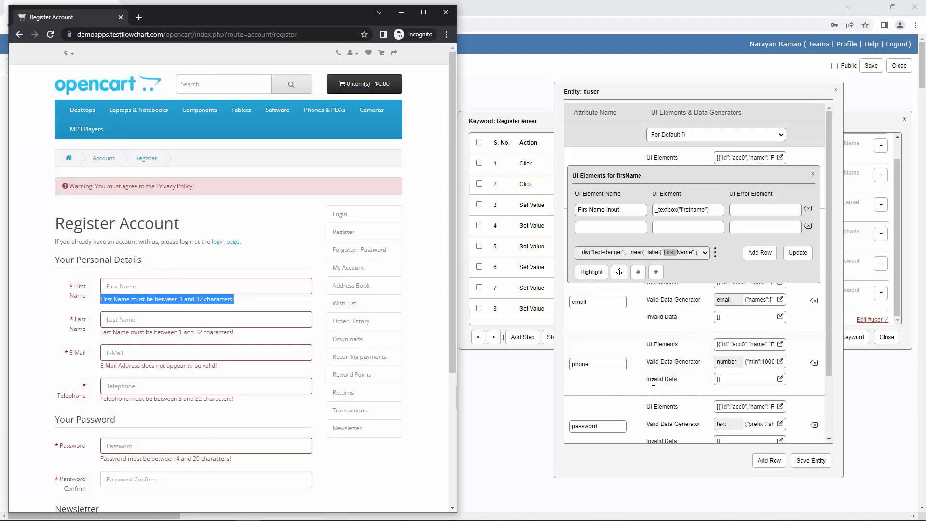
pyautogui.hotkey('alt', 'Tab')
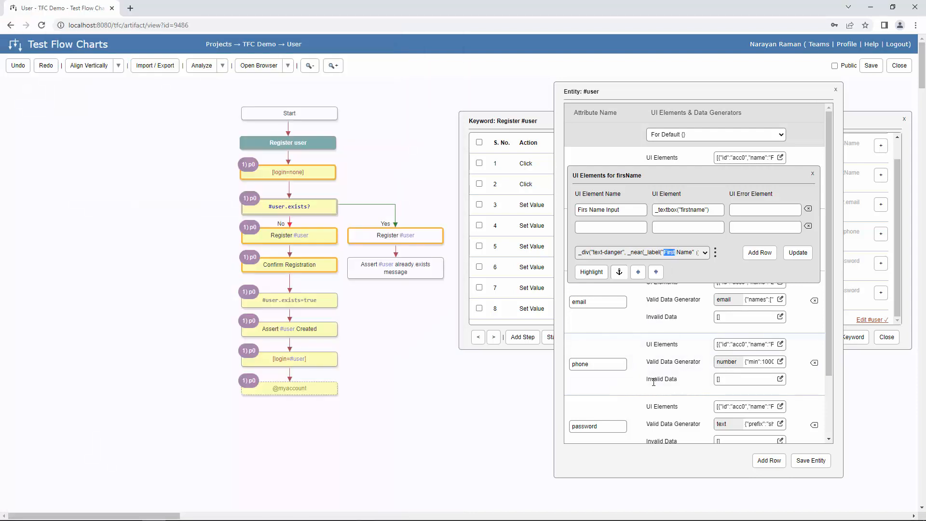
pyautogui.write('Last')
pyautogui.hotkey('alt', 'Tab')
pyautogui.click(598, 274)
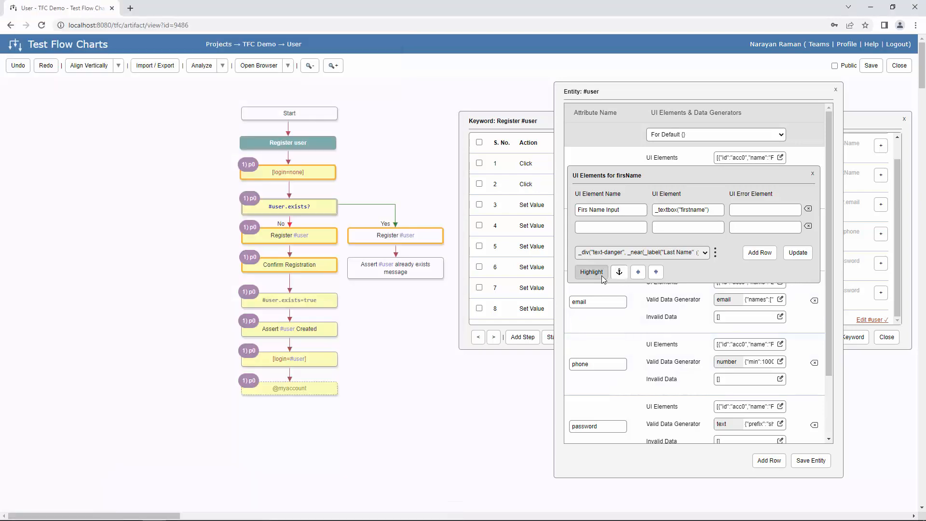
pyautogui.hotkey('alt', 'Tab')
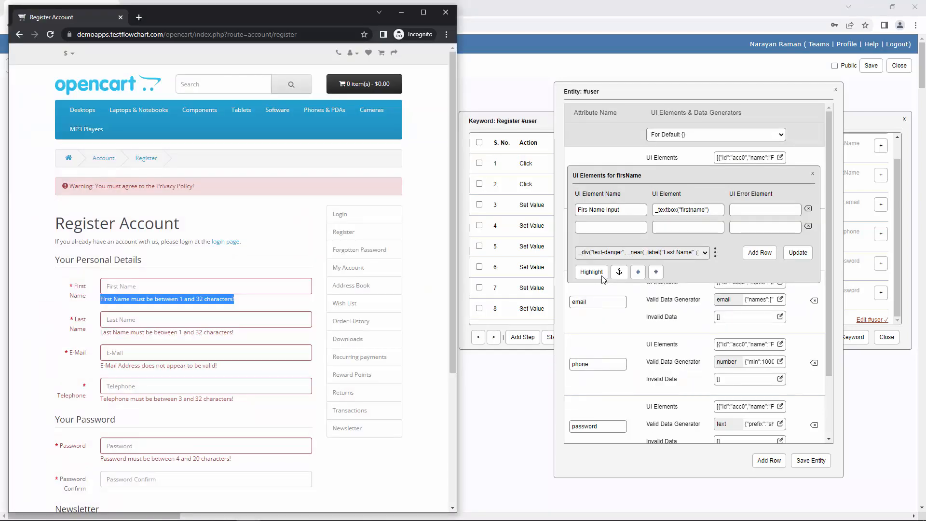
pyautogui.click(669, 254)
# - Restore 'First' in the locator, paste it as the UI Error Element, and update firsName's UI elements
pyautogui.doubleClick(672, 254)
pyautogui.write('First')
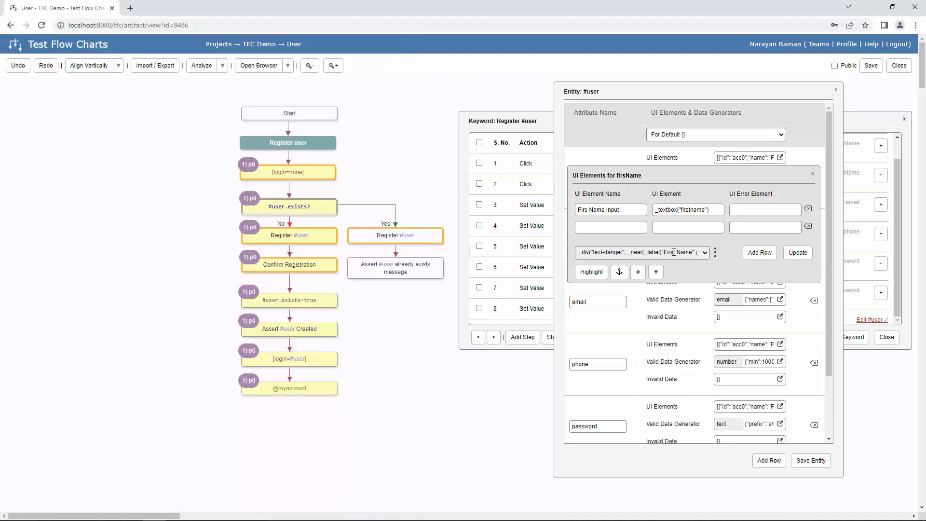
pyautogui.hotkey('ctrl', 'a')
pyautogui.hotkey('ctrl', 'c')
pyautogui.click(753, 210)
pyautogui.hotkey('ctrl', 'v')
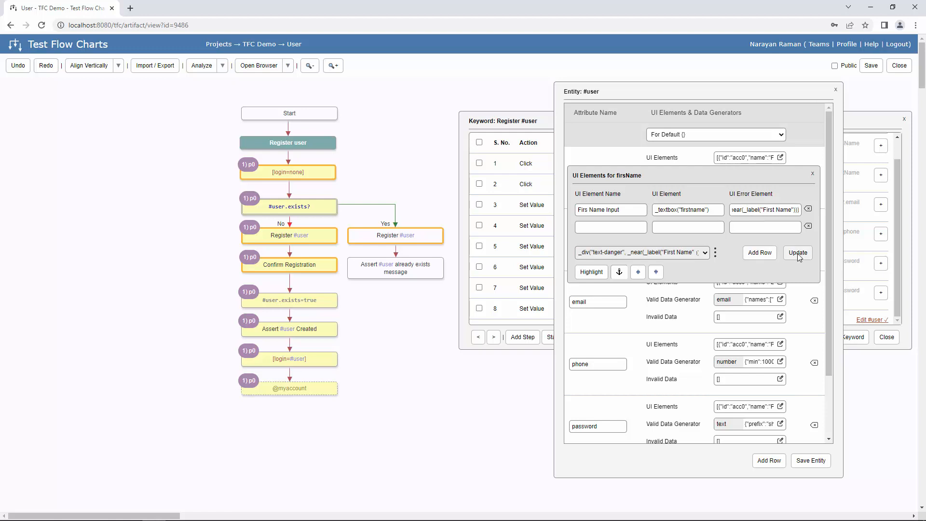
pyautogui.tripleClick(780, 209)
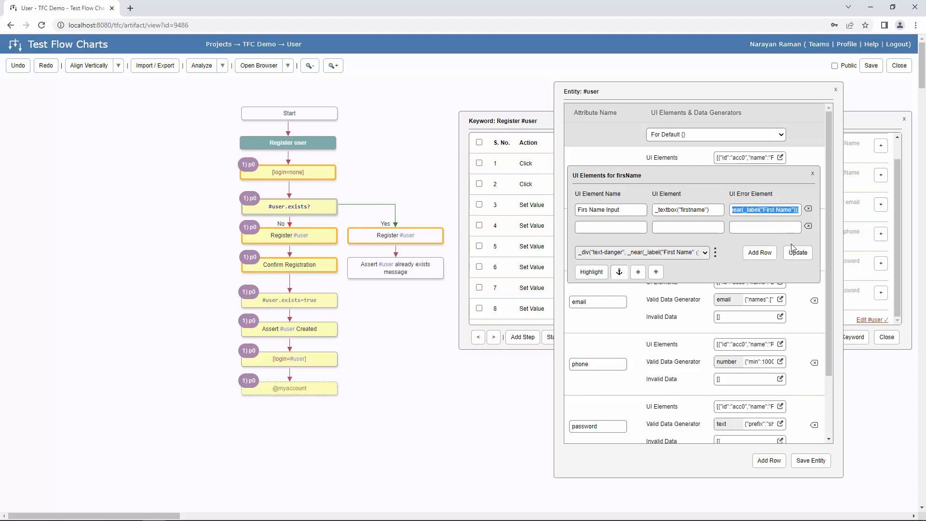
pyautogui.click(796, 252)
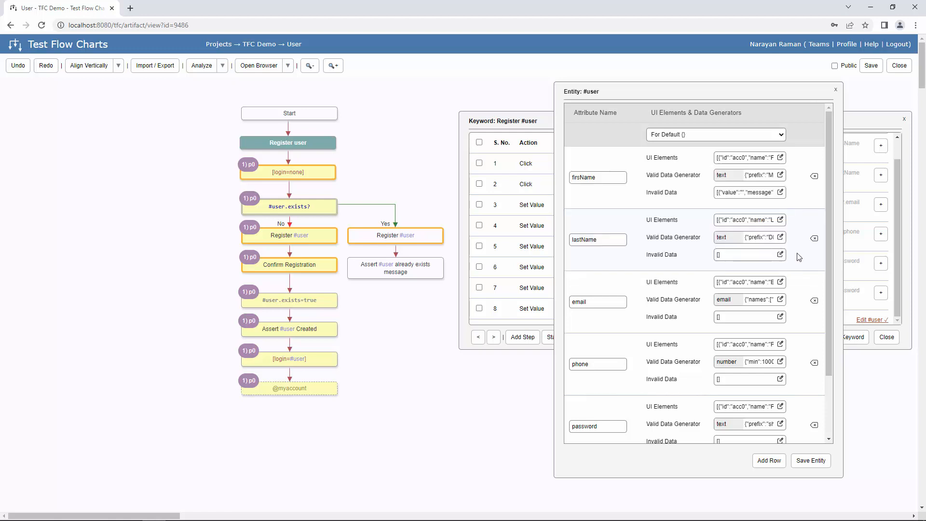
# - Change lastName's UI error element label from 'First' to 'Last' and update it
pyautogui.click(780, 220)
pyautogui.click(762, 273)
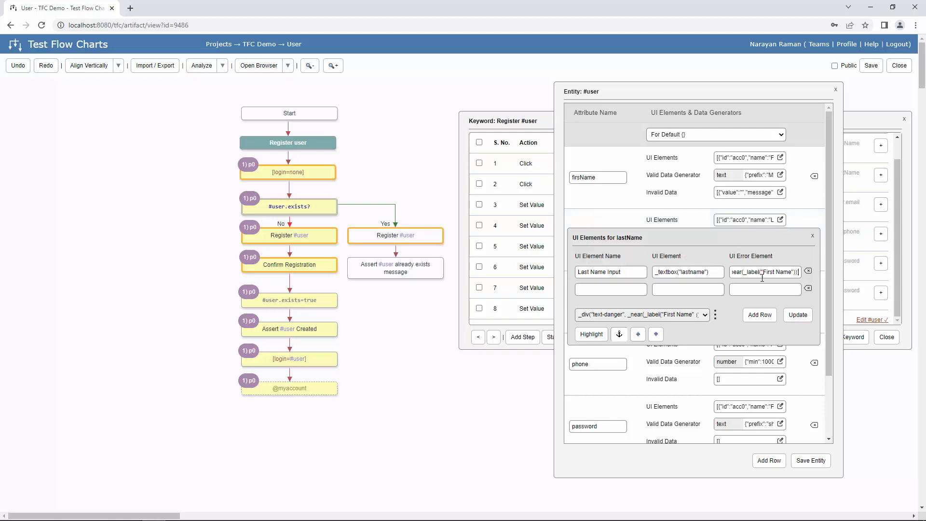
pyautogui.doubleClick(769, 272)
pyautogui.write('Last')
pyautogui.click(798, 315)
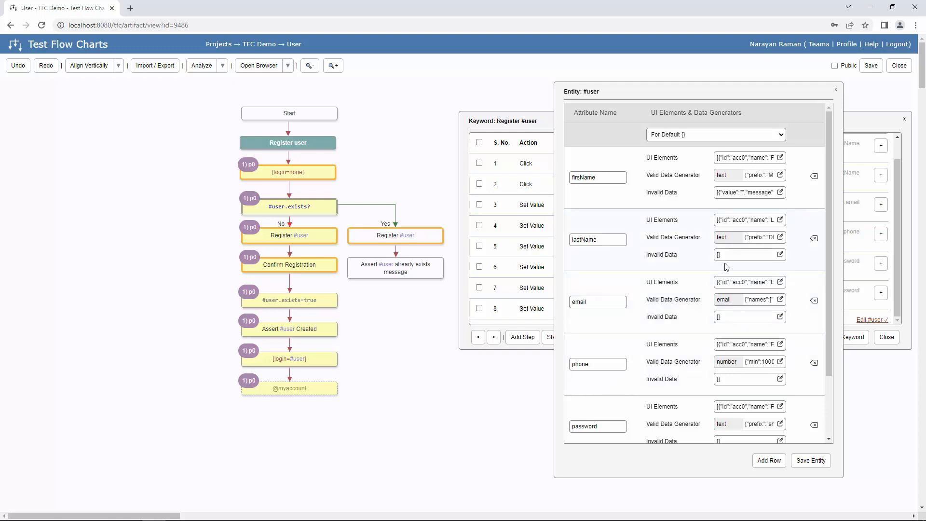
# - Add lastName invalid data rows 'Blank' and '>32', each expecting the Last Name length error
pyautogui.click(780, 254)
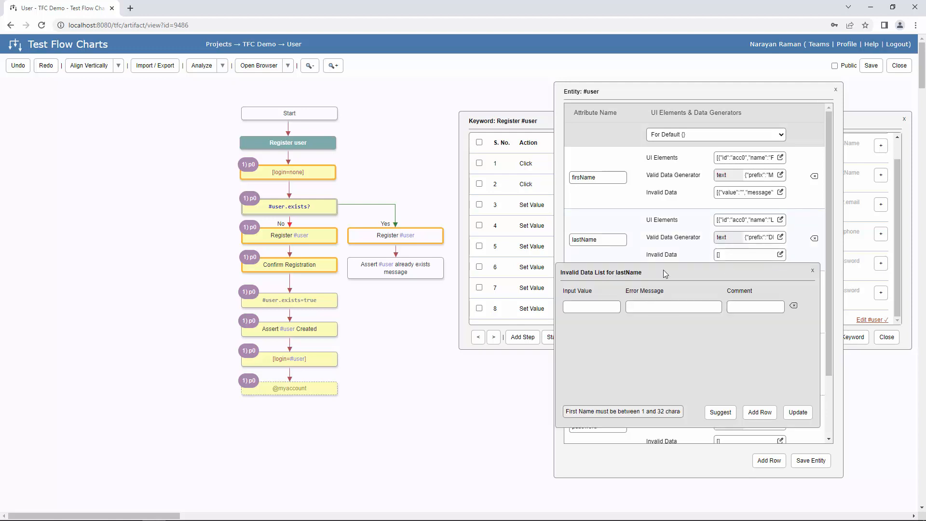
pyautogui.hotkey('alt', 'Tab')
pyautogui.click(698, 307)
pyautogui.write('Last Name must be between 1 and 32 characters!')
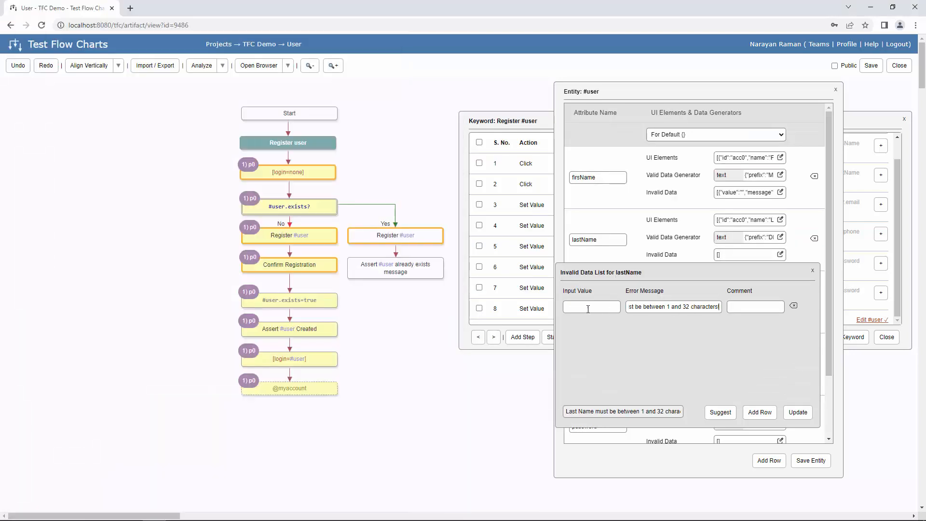
pyautogui.click(750, 307)
pyautogui.write('Blank')
pyautogui.click(760, 412)
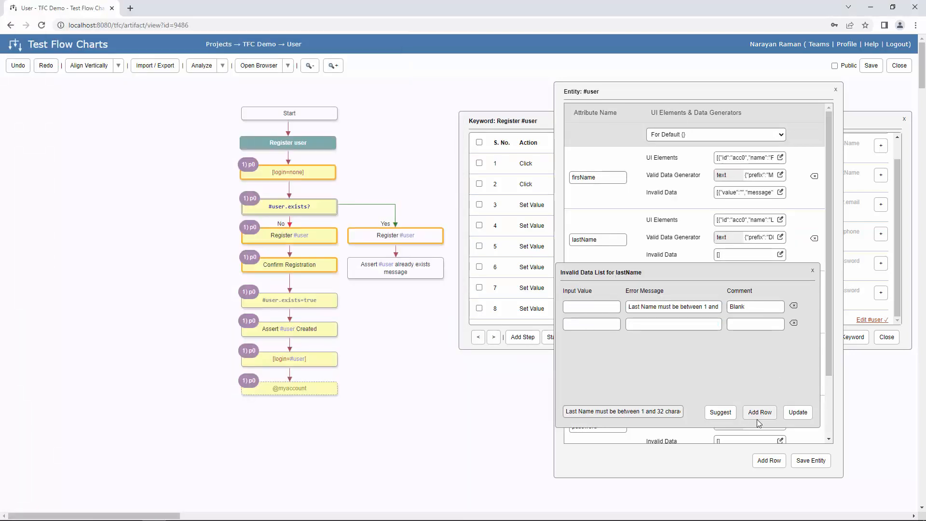
pyautogui.hotkey('ctrl', 'v')
pyautogui.click(758, 324)
pyautogui.write('>')
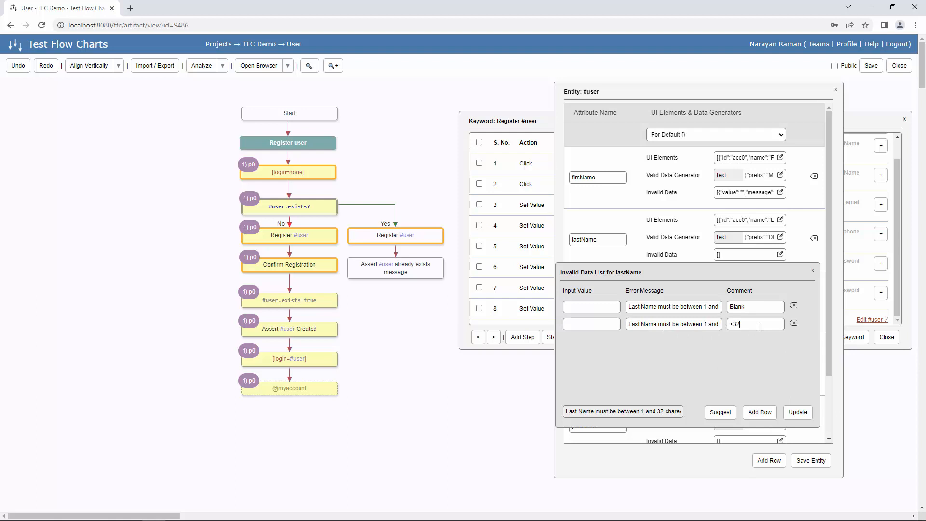
pyautogui.click(797, 412)
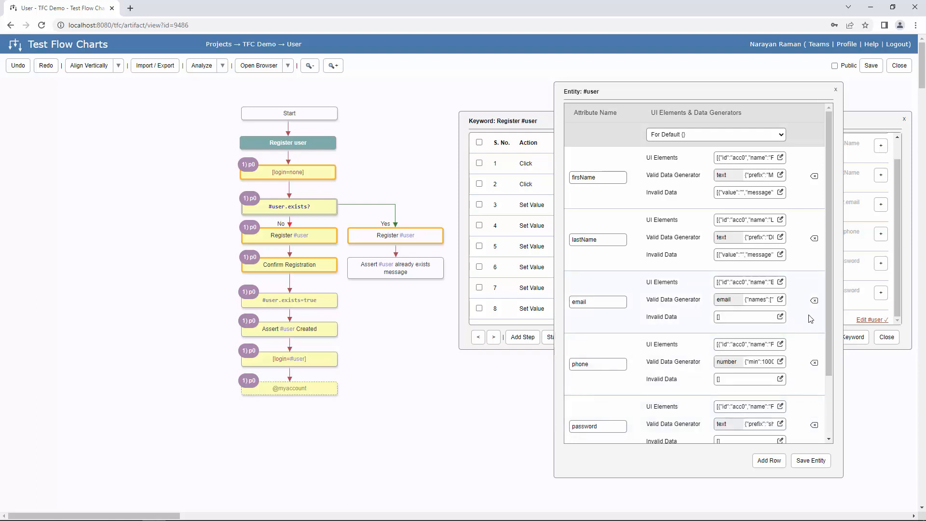
# - Open email's invalid data list and paste the E-Mail Address error message
pyautogui.click(780, 317)
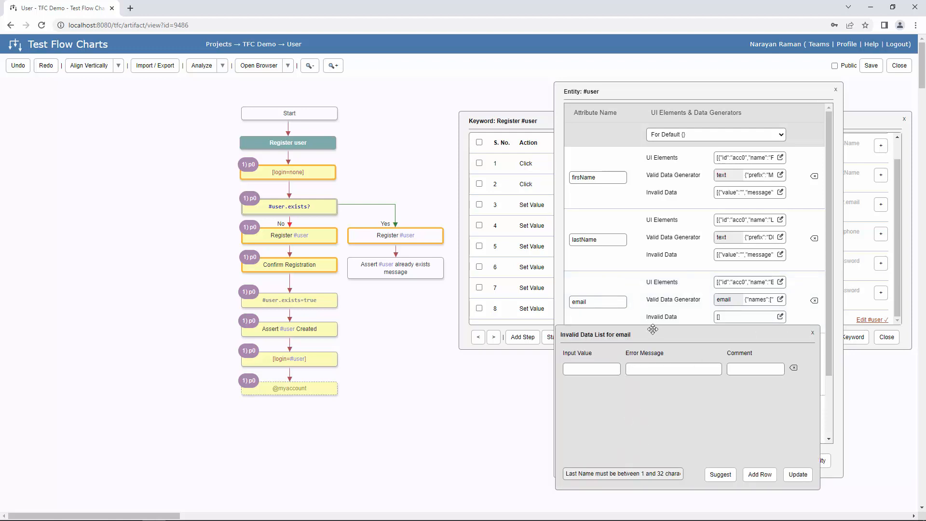
pyautogui.moveTo(653, 333); pyautogui.dragTo(441, 202)
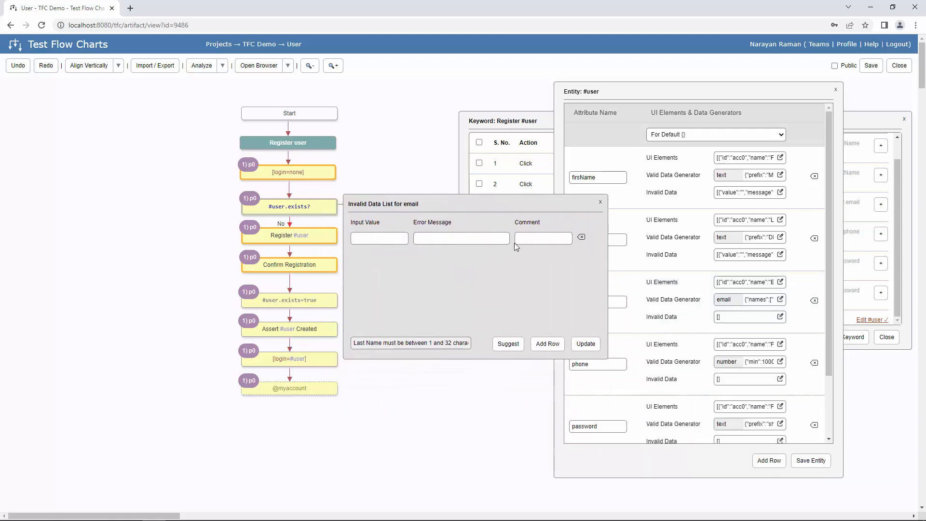
pyautogui.click(531, 238)
pyautogui.click(461, 239)
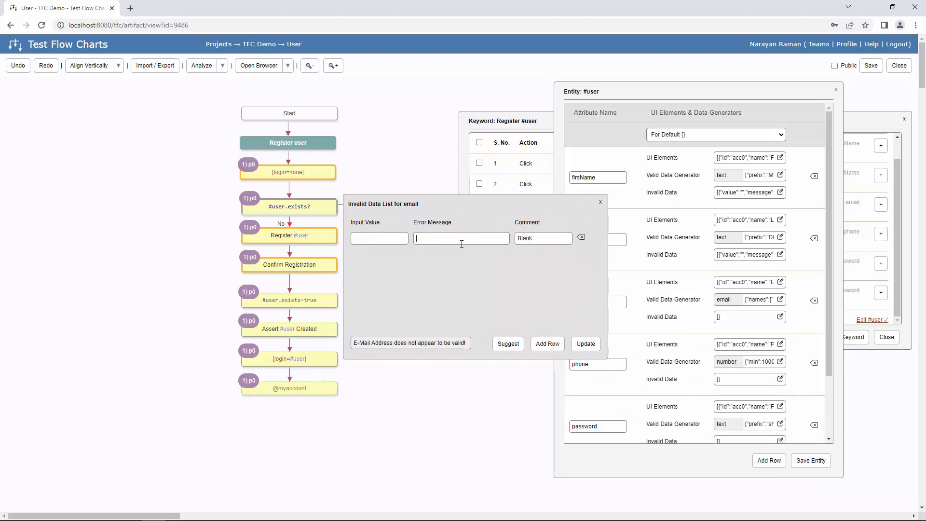
pyautogui.write('E-Mail Address does not appear to be valid!')
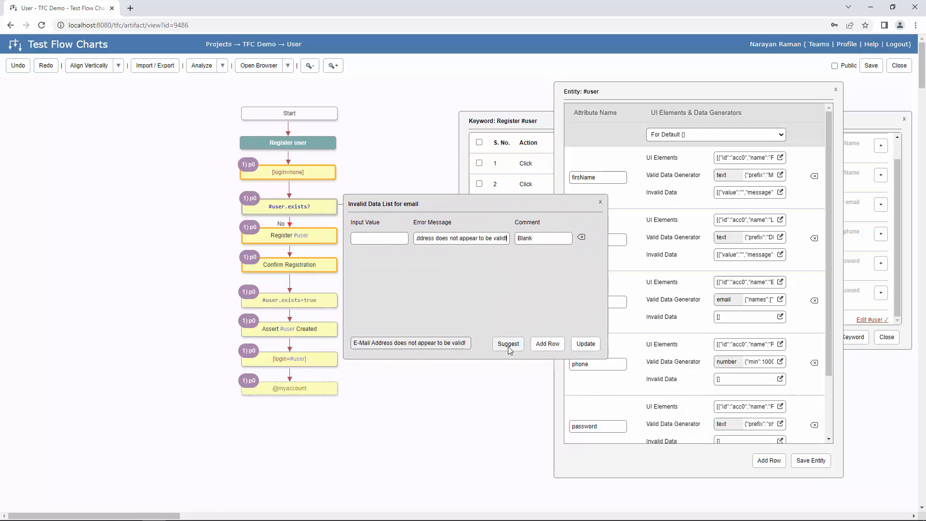
# - Add the suggested invalid email inputs, such as incomplete ids like 'name@', and update the list
pyautogui.click(499, 342)
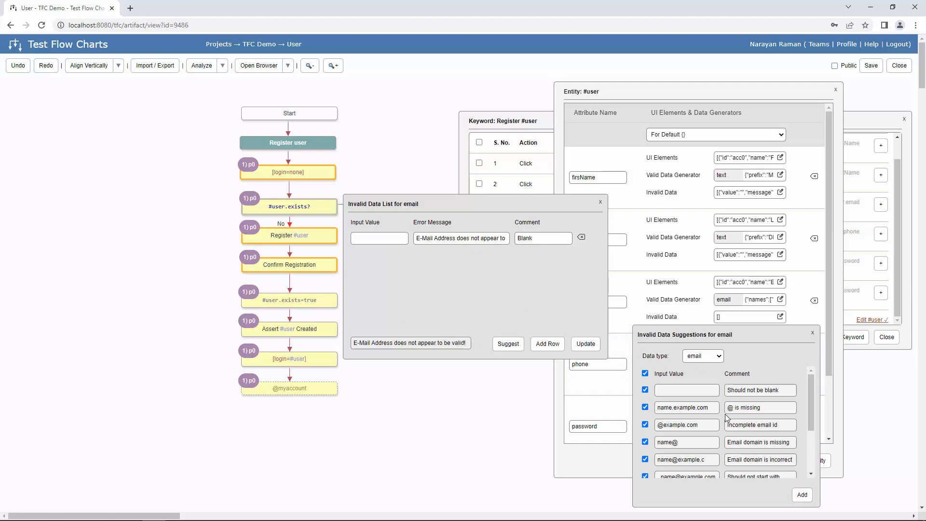
pyautogui.moveTo(768, 332); pyautogui.dragTo(664, 218)
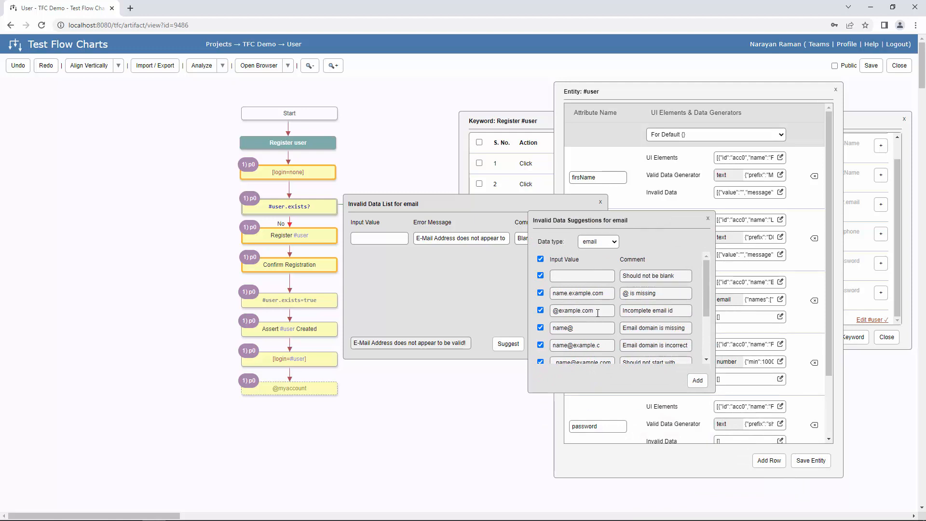
pyautogui.moveTo(608, 296); pyautogui.dragTo(536, 314)
pyautogui.click(657, 290)
pyautogui.doubleClick(643, 311)
pyautogui.moveTo(588, 327); pyautogui.dragTo(537, 329)
pyautogui.click(676, 333)
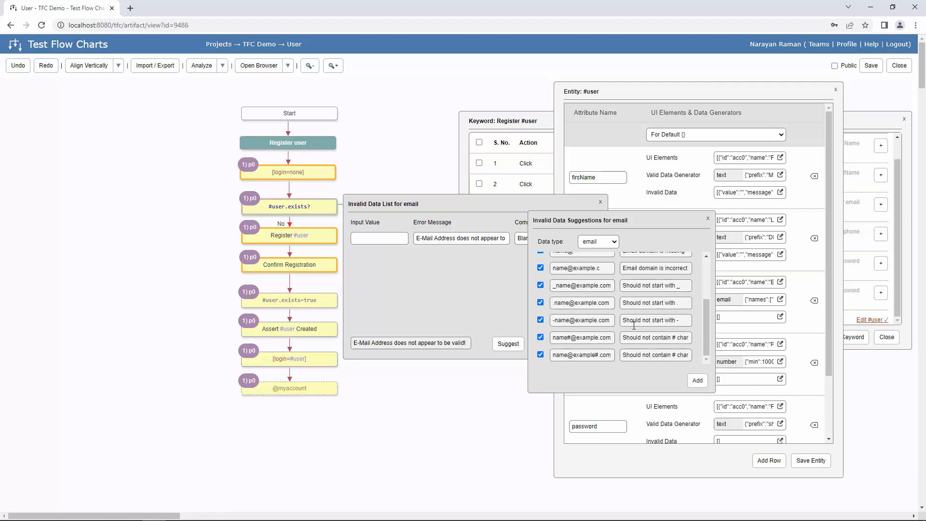
pyautogui.scroll(-2, 318, 287)
pyautogui.scroll(2, 318, 288)
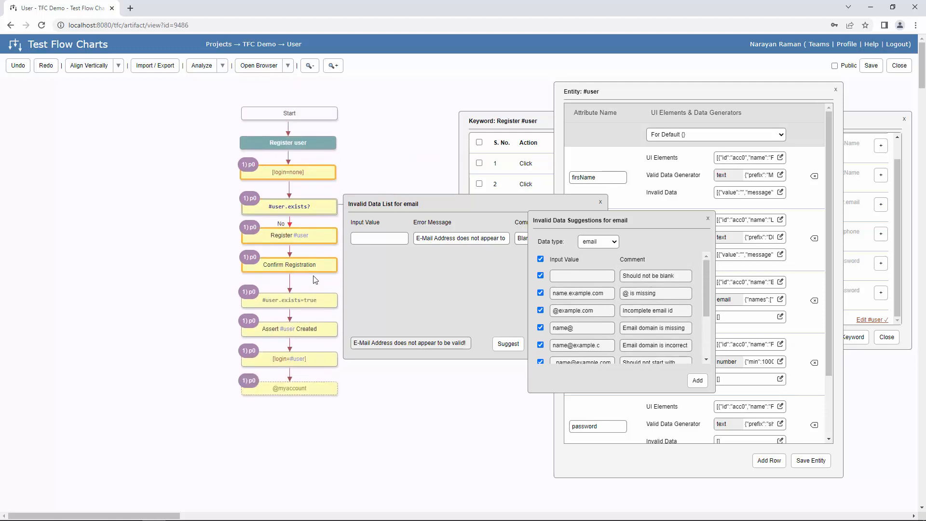
pyautogui.click(698, 380)
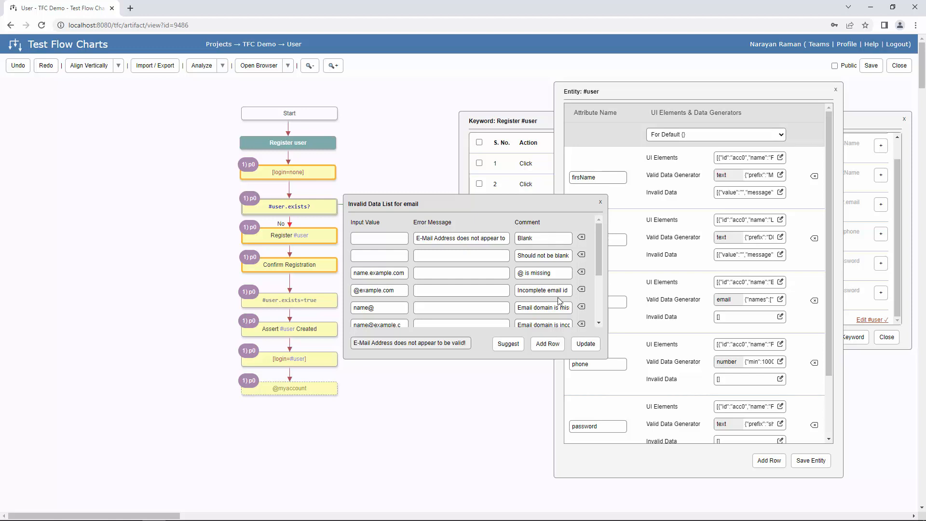
pyautogui.click(584, 340)
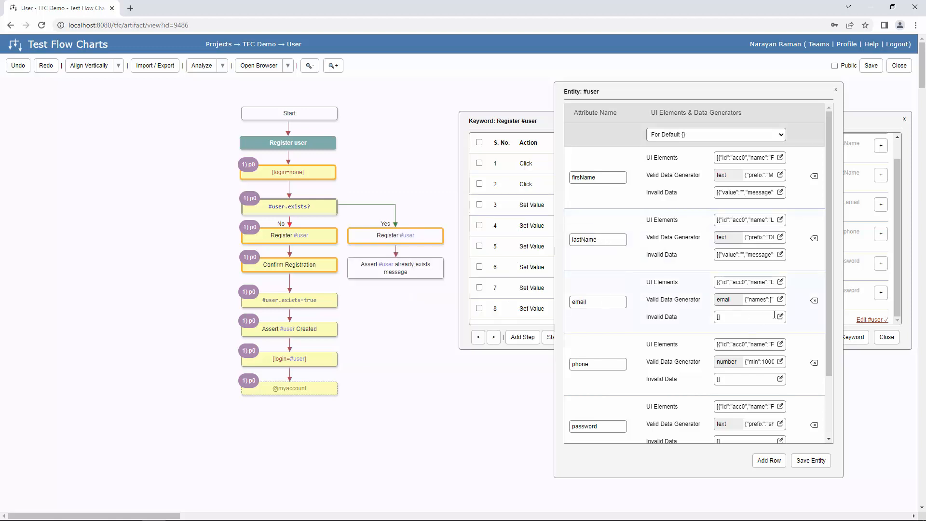
# - Save the #user entity, close the keyword steps, and run the Register user path's tests
pyautogui.click(810, 460)
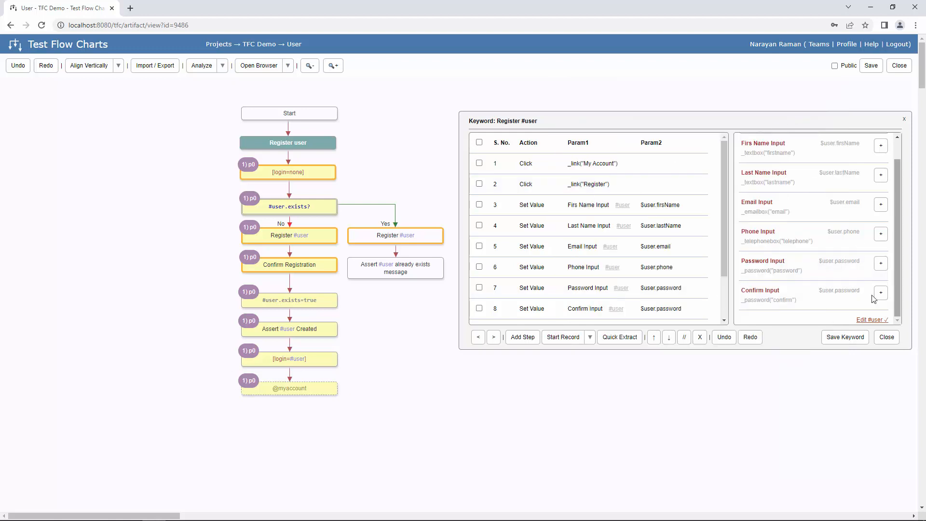
pyautogui.click(884, 337)
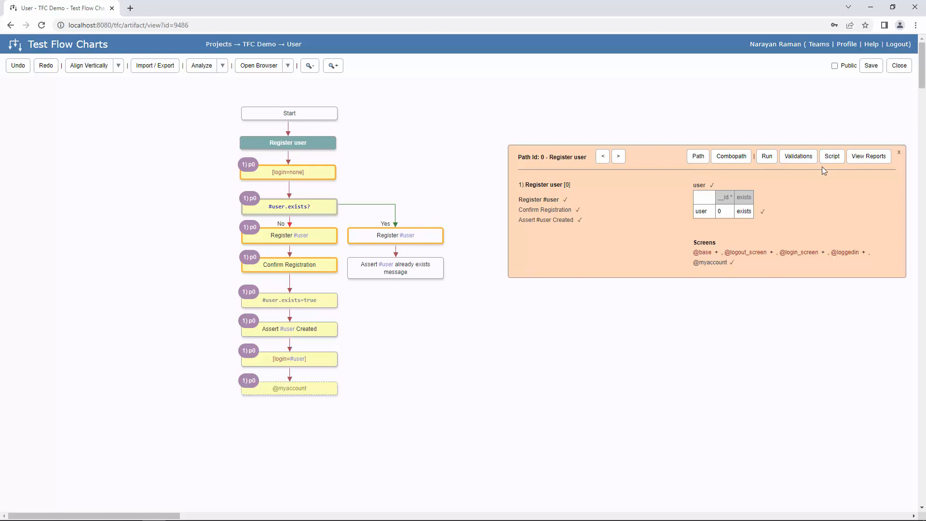
pyautogui.click(799, 157)
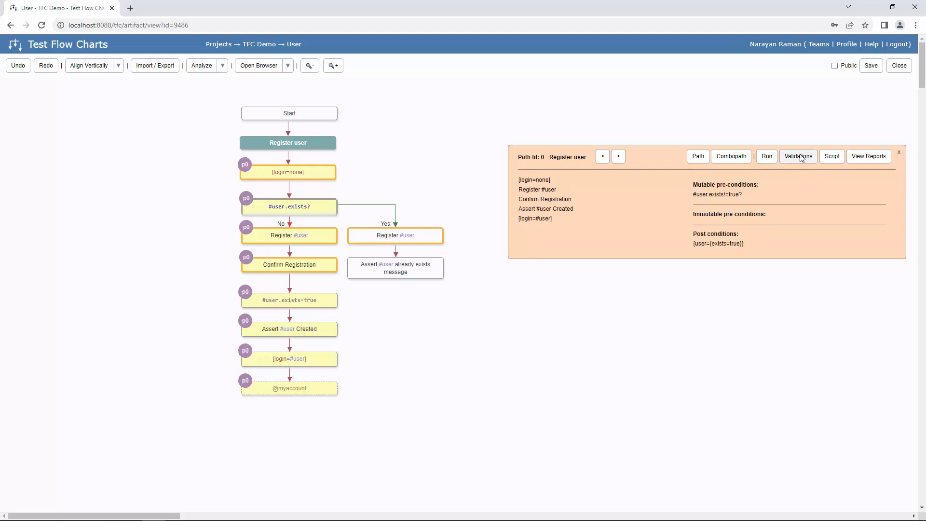
pyautogui.click(800, 158)
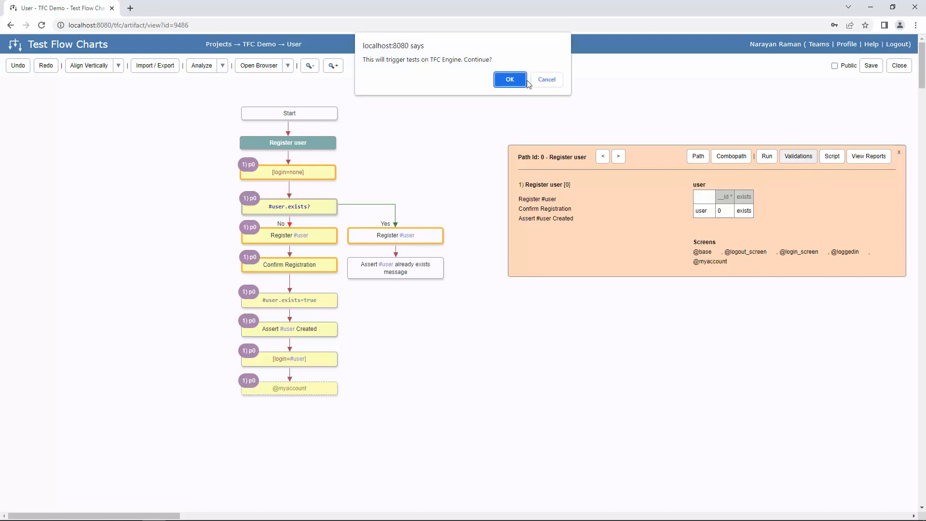
pyautogui.click(512, 80)
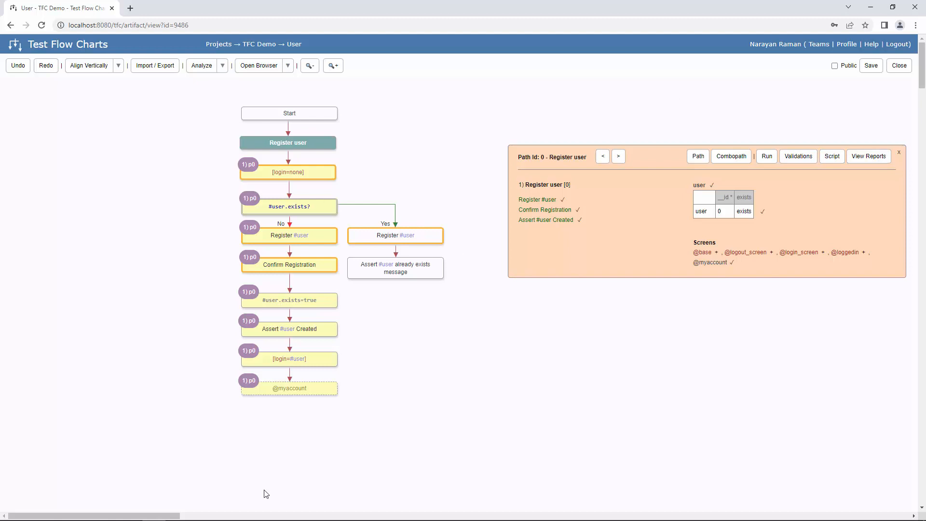
pyautogui.click(287, 66)
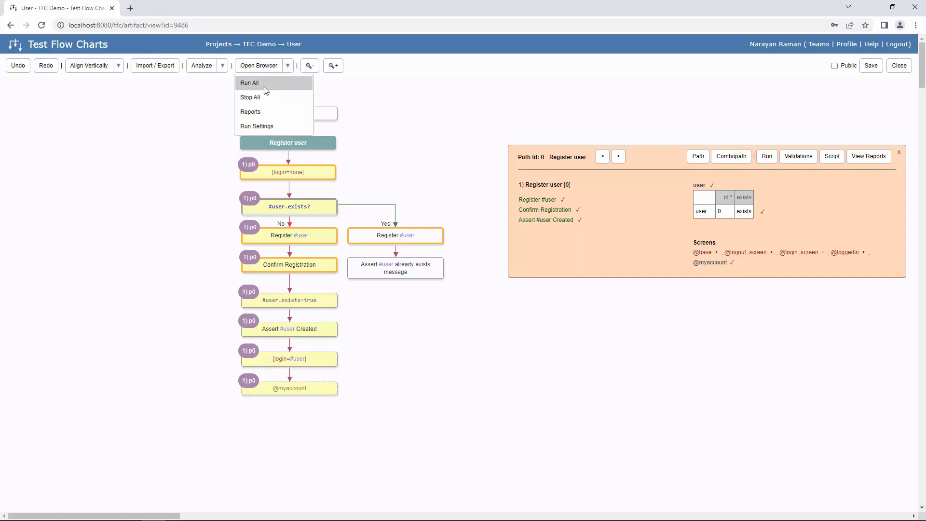
pyautogui.click(264, 86)
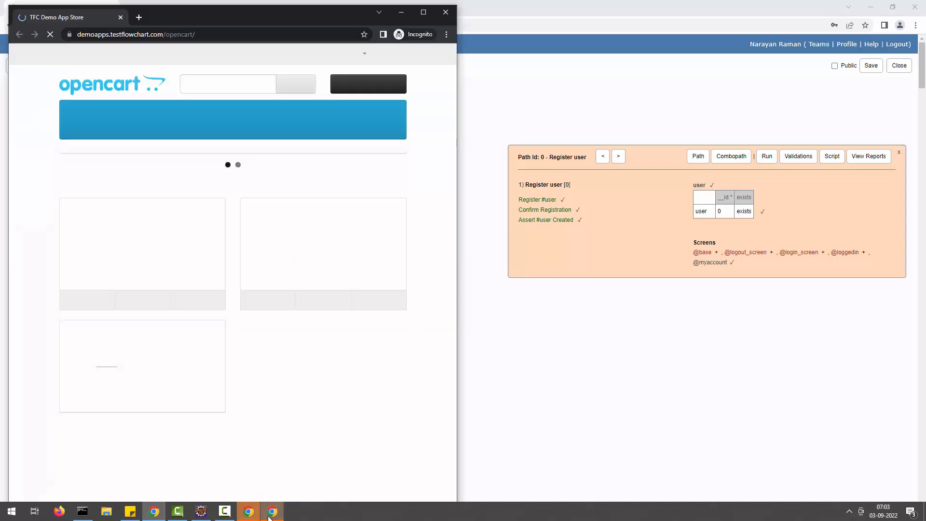
pyautogui.click(279, 504)
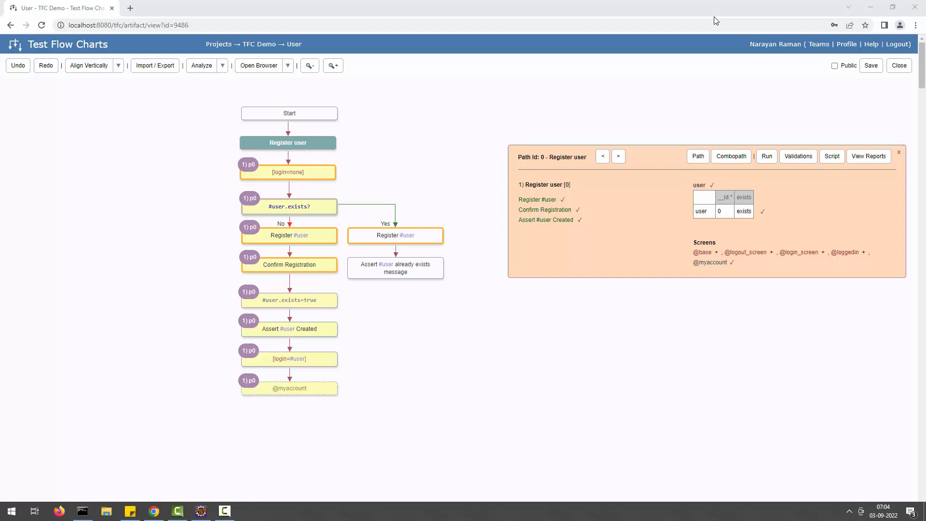
pyautogui.click(900, 67)
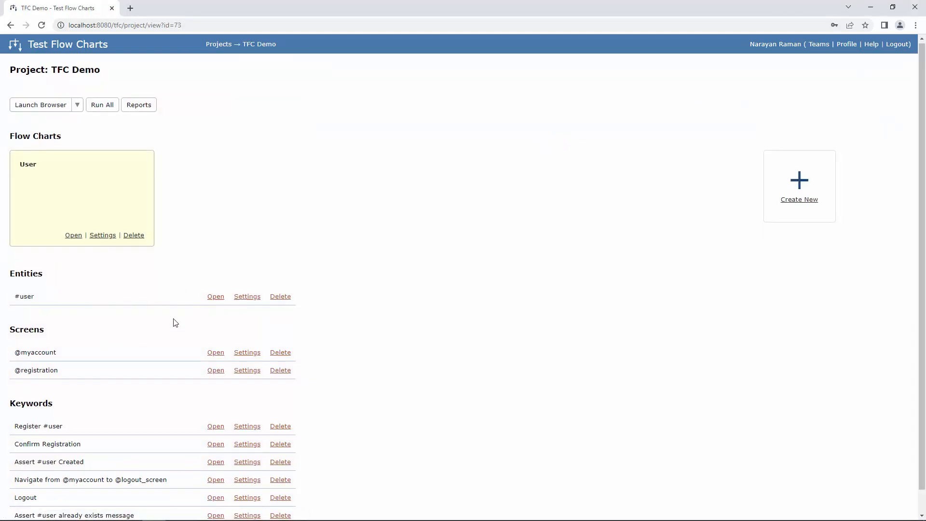
pyautogui.scroll(-1, 173, 320)
pyautogui.scroll(1, 314, 293)
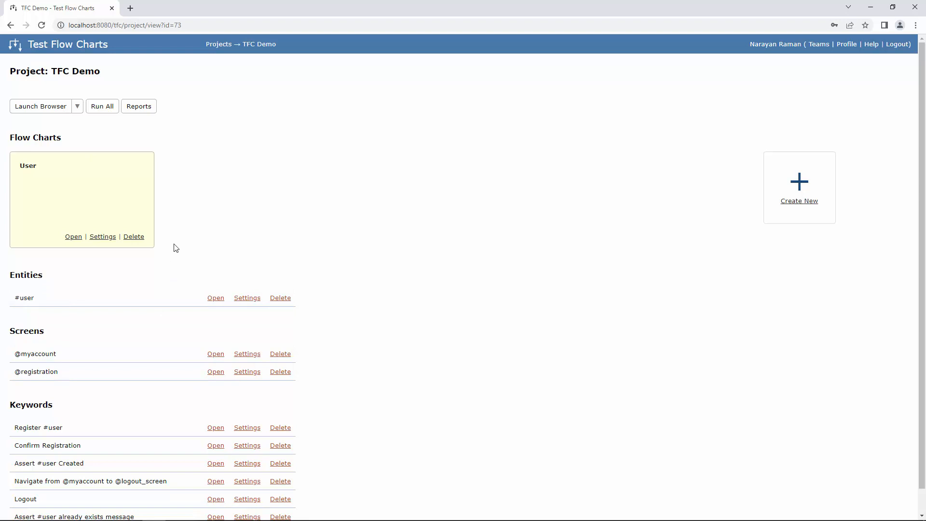
pyautogui.click(72, 236)
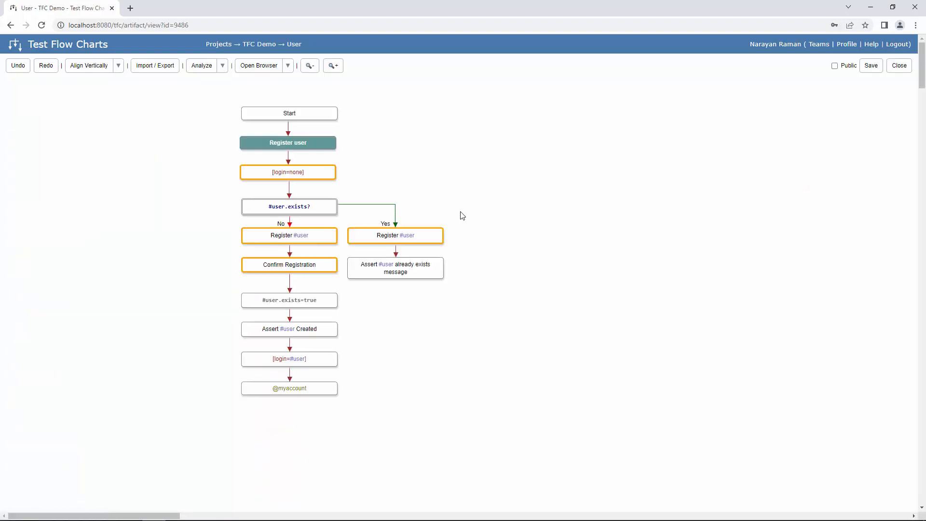
pyautogui.rightClick(315, 399)
pyautogui.click(382, 387)
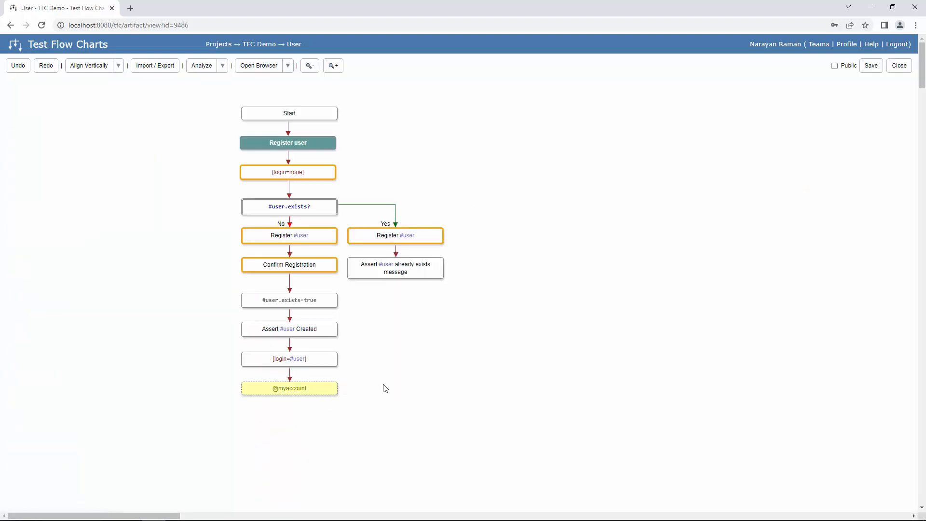
pyautogui.click(480, 106)
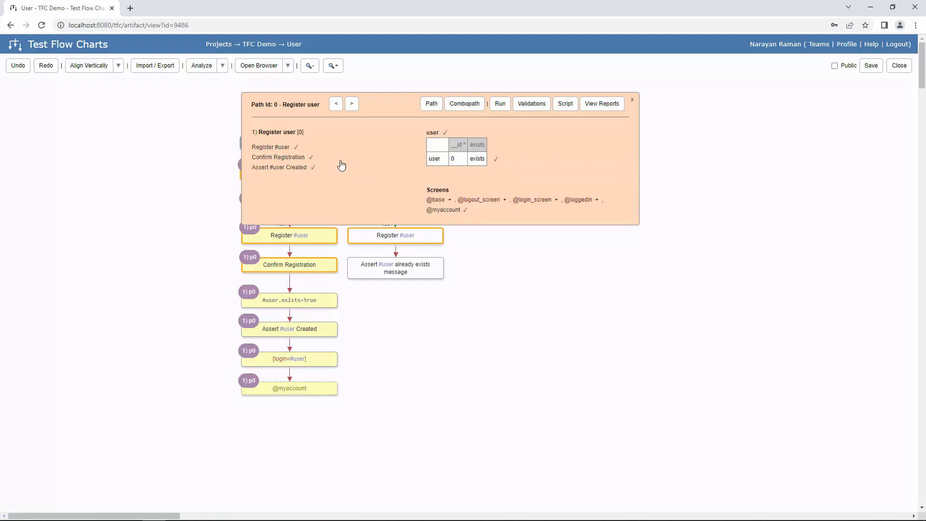
pyautogui.click(299, 149)
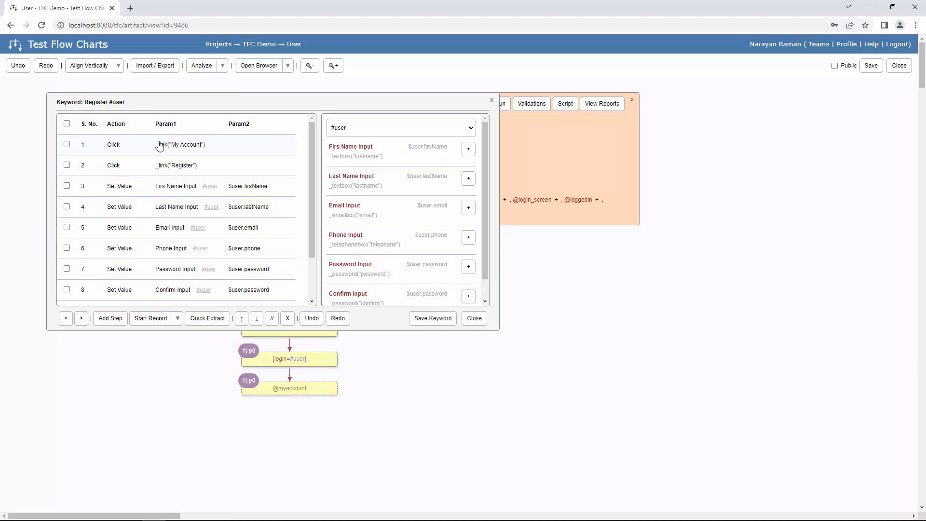
pyautogui.click(205, 319)
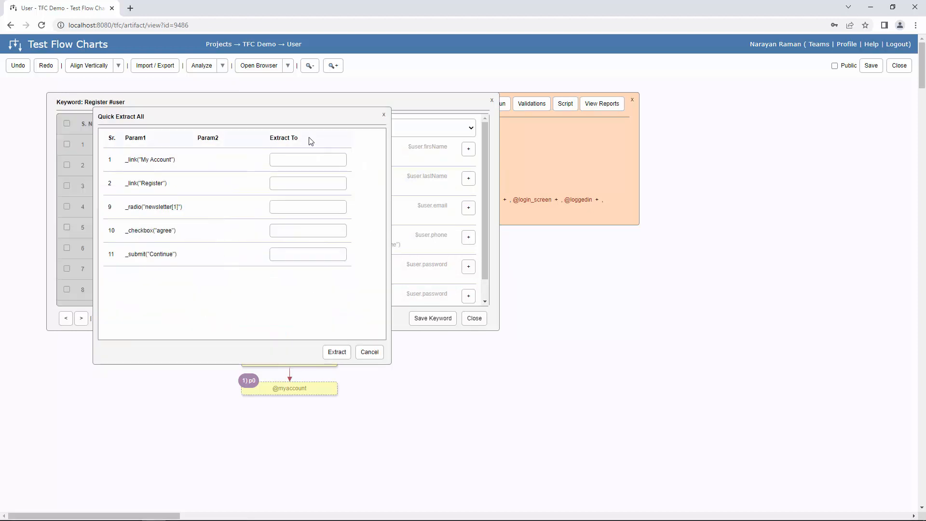
pyautogui.click(304, 159)
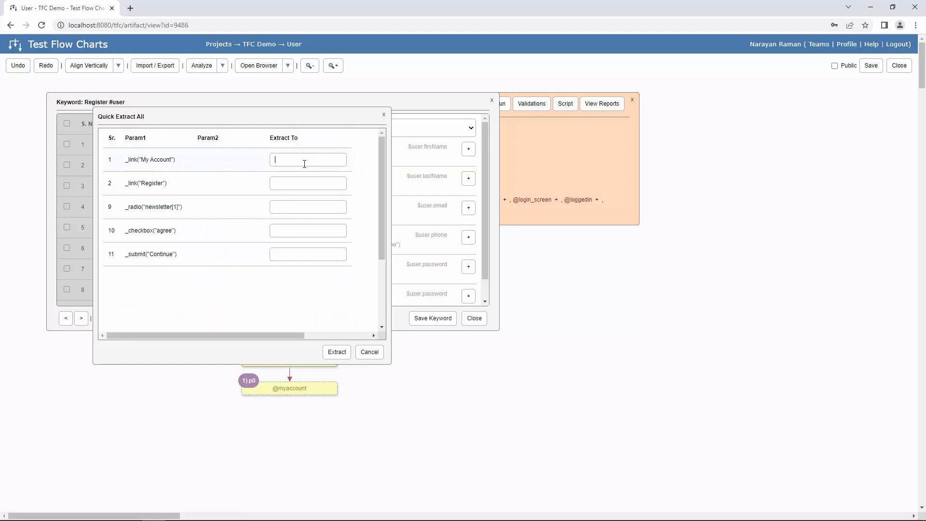
pyautogui.write('@registra')
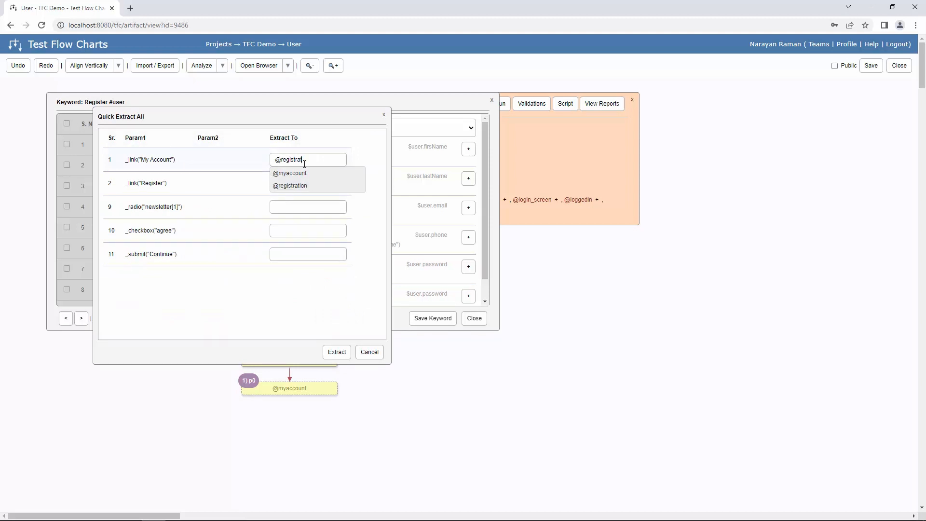
pyautogui.click(312, 175)
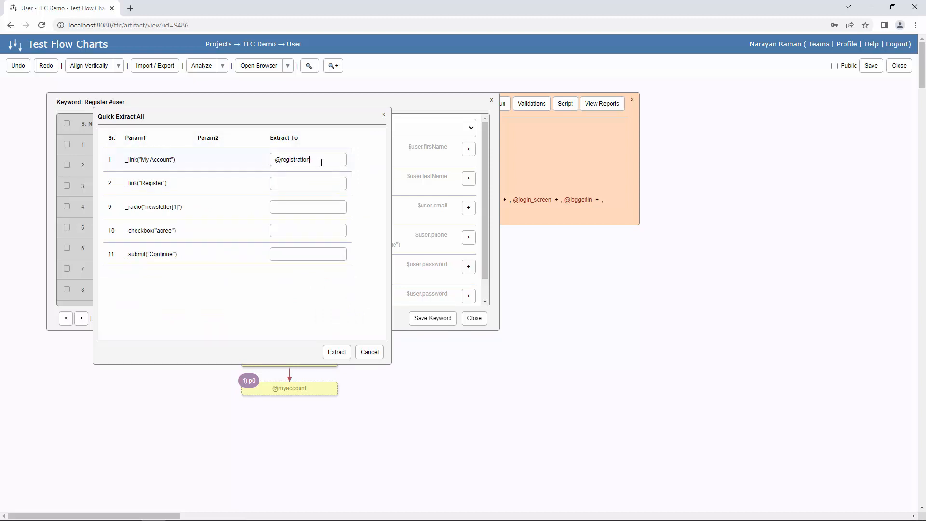
pyautogui.click(288, 183)
pyautogui.hotkey('ctrl', 'v')
pyautogui.click(299, 206)
pyautogui.hotkey('ctrl', 'v')
pyautogui.click(304, 230)
pyautogui.write('@registration')
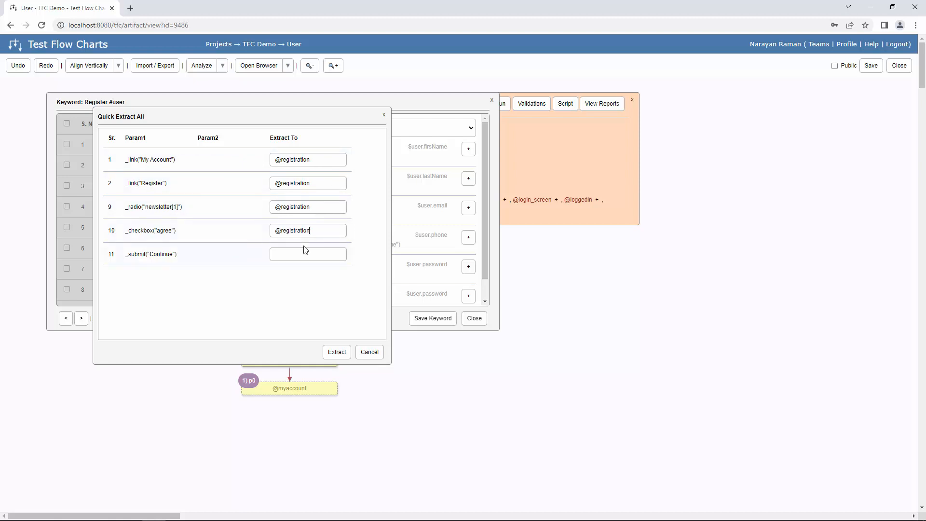
pyautogui.click(304, 253)
pyautogui.write('@registration')
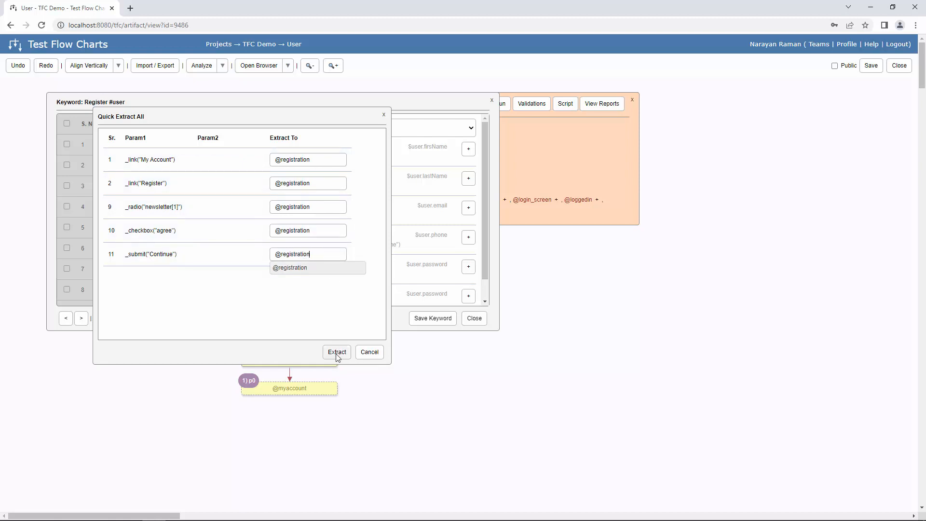
pyautogui.click(336, 354)
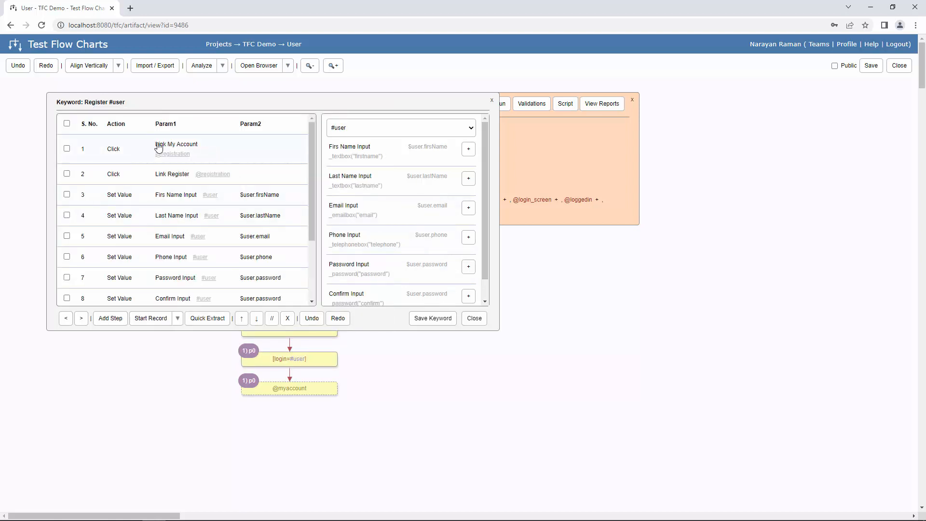
pyautogui.click(182, 154)
pyautogui.moveTo(485, 154); pyautogui.dragTo(484, 187)
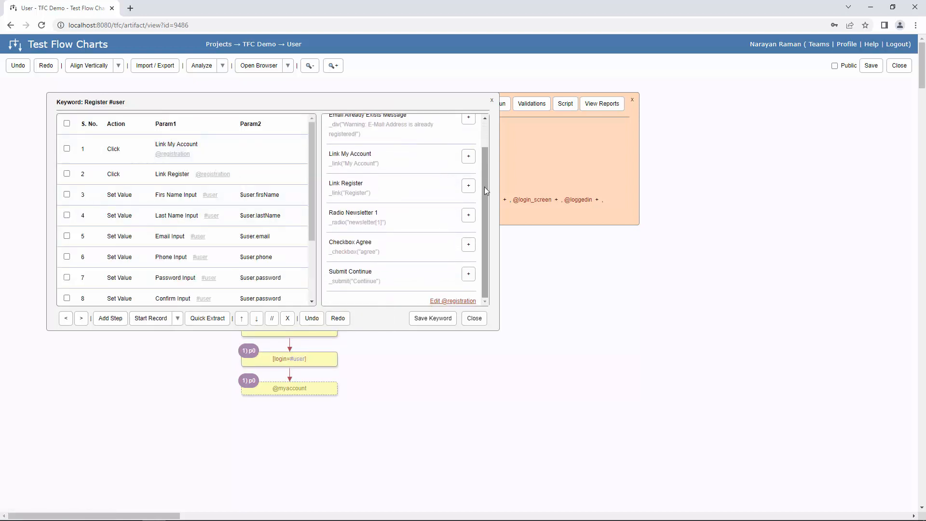
pyautogui.click(464, 301)
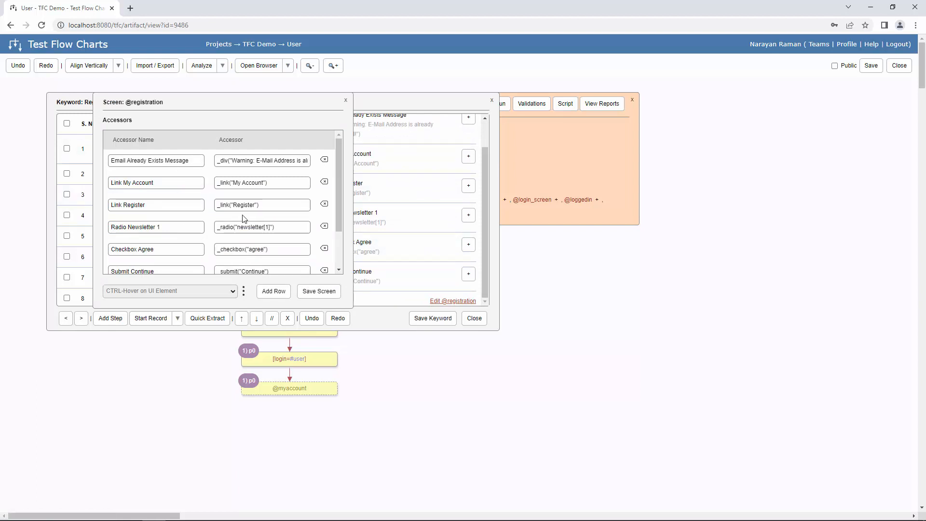
pyautogui.tripleClick(252, 182)
pyautogui.click(345, 102)
pyautogui.click(346, 102)
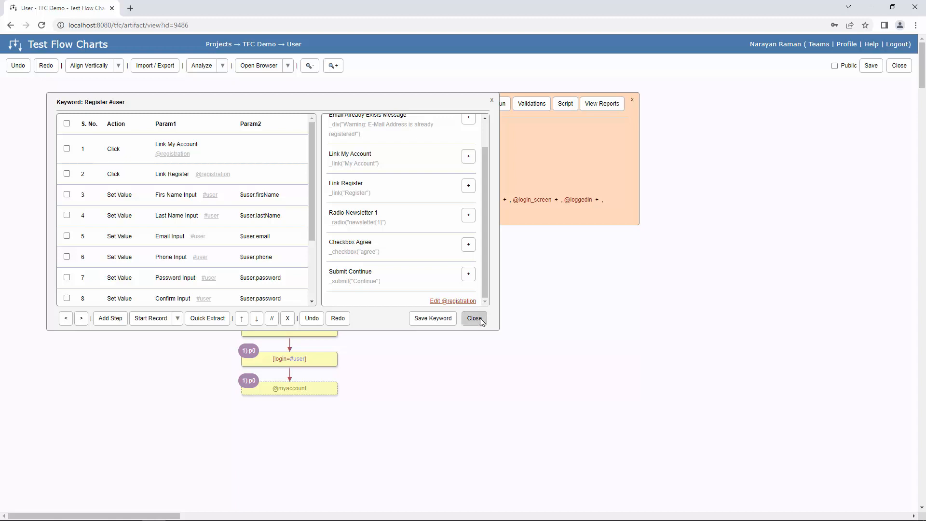
# - Save the Register #user keyword, leave the User flowchart, and create a new flowchart in TFC Demo
pyautogui.click(480, 320)
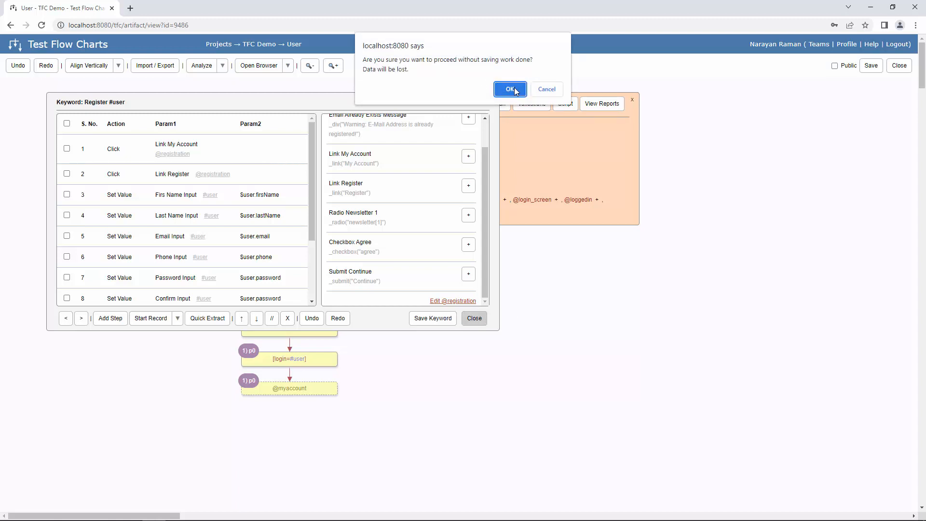
pyautogui.press('Escape')
pyautogui.click(435, 321)
pyautogui.click(474, 319)
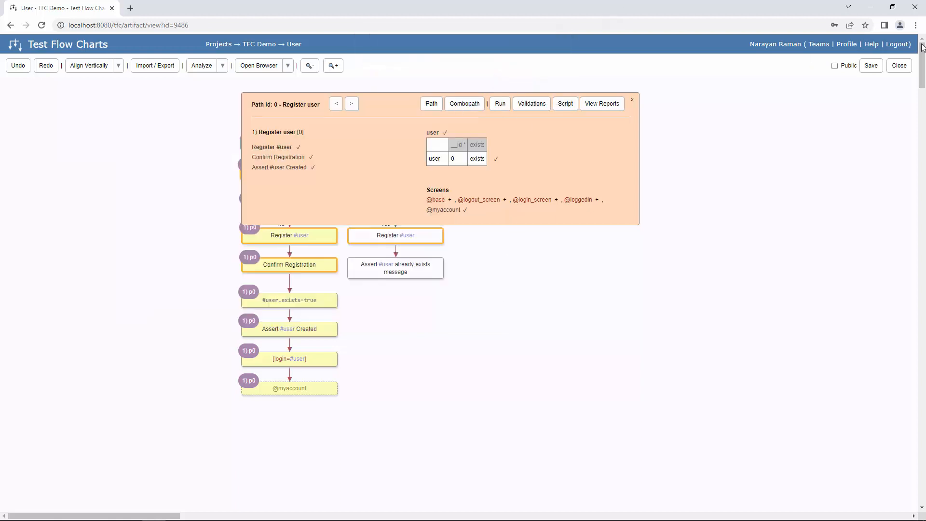
pyautogui.click(900, 66)
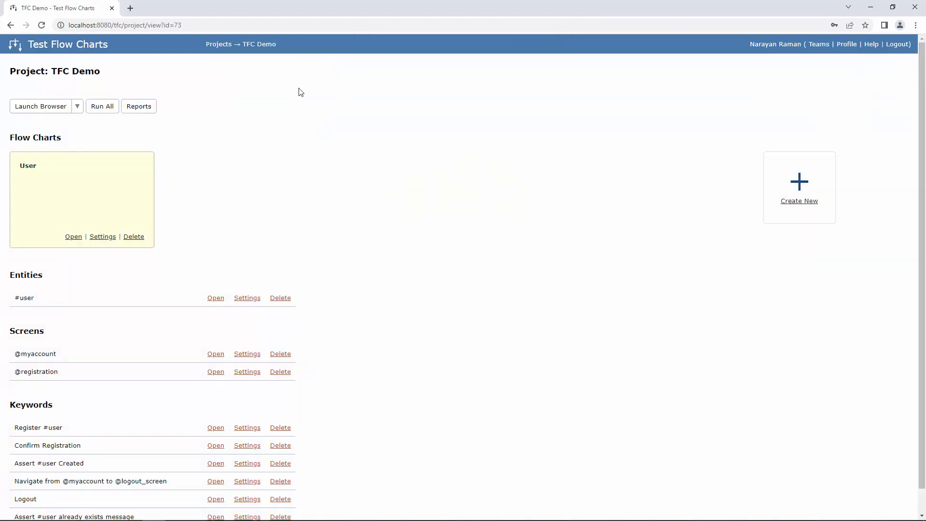
pyautogui.click(800, 201)
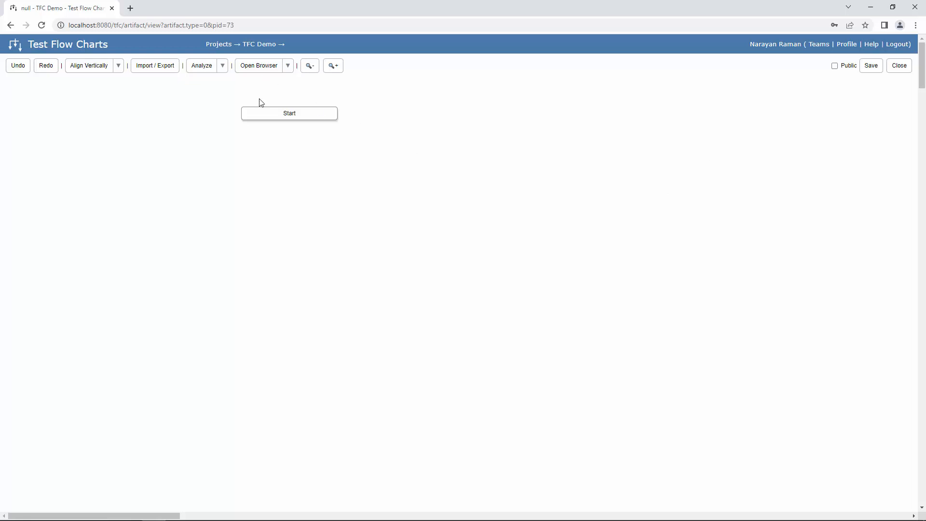
# - Add a new entity path named 'address' after Start and spread its Create address nodes apart
pyautogui.rightClick(309, 119)
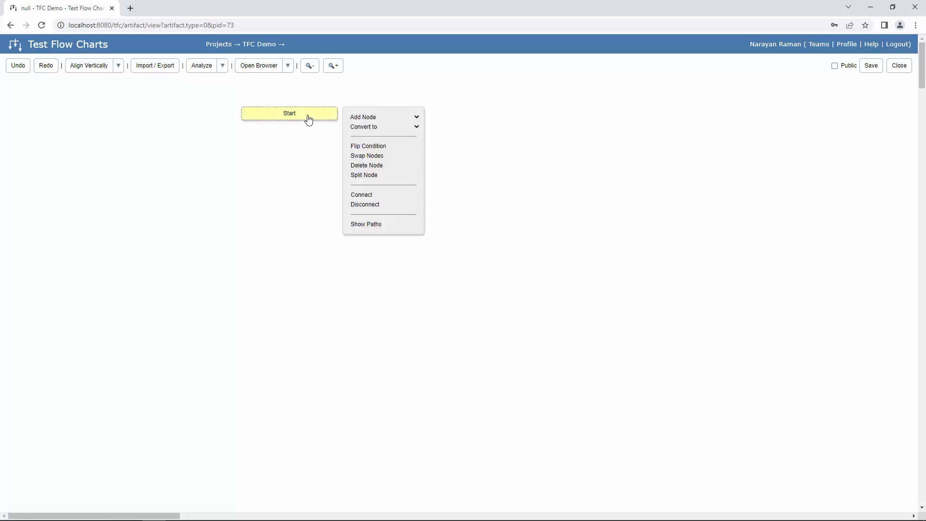
pyautogui.click(397, 121)
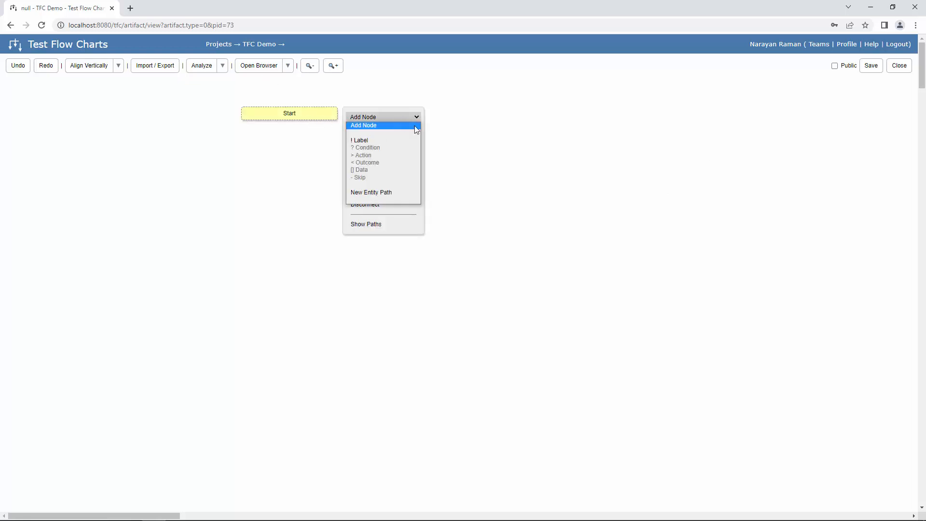
pyautogui.click(375, 191)
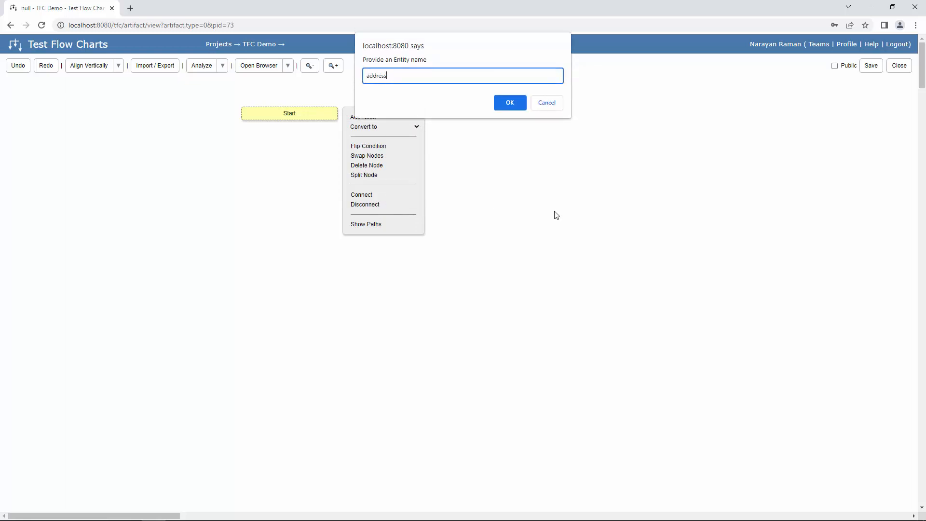
pyautogui.click(508, 102)
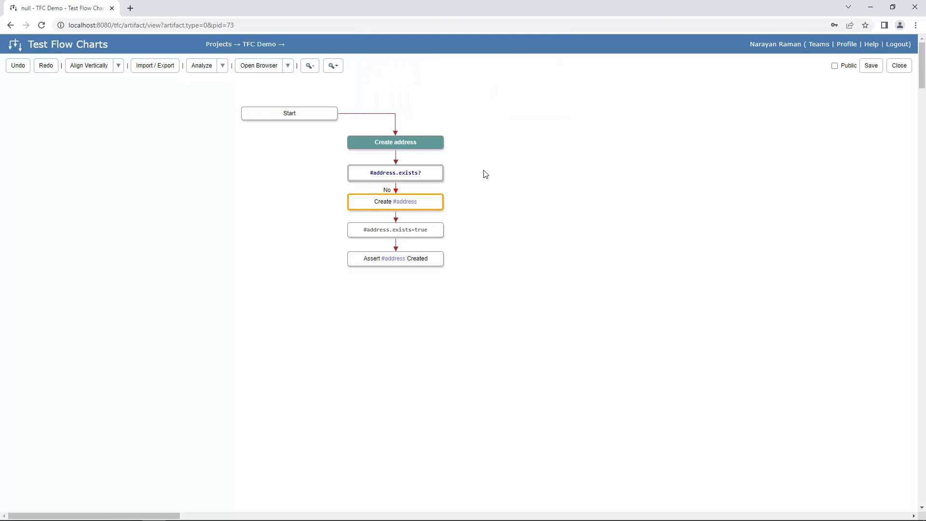
pyautogui.moveTo(419, 142); pyautogui.dragTo(322, 166)
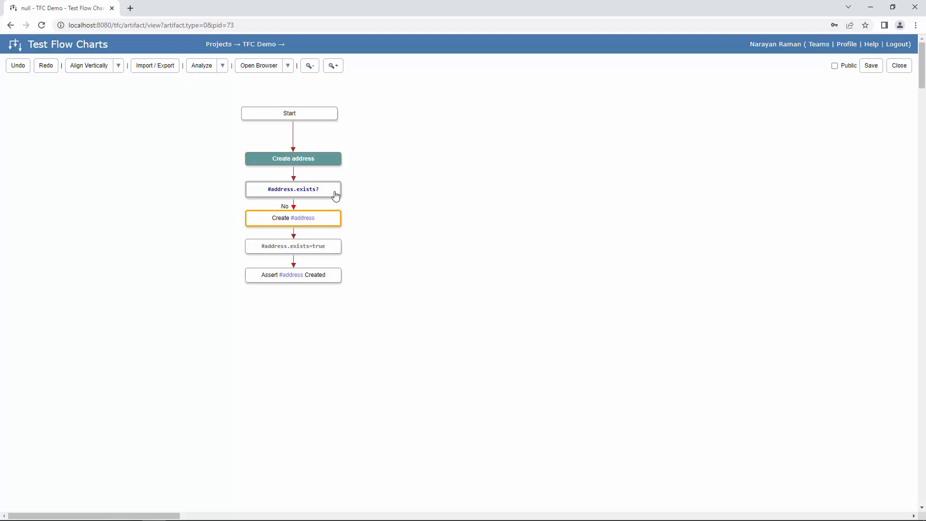
pyautogui.moveTo(326, 193); pyautogui.dragTo(332, 256)
# - Insert a condition node between Create address and #address.exists?, entering '#user.exists?'
pyautogui.click(372, 215)
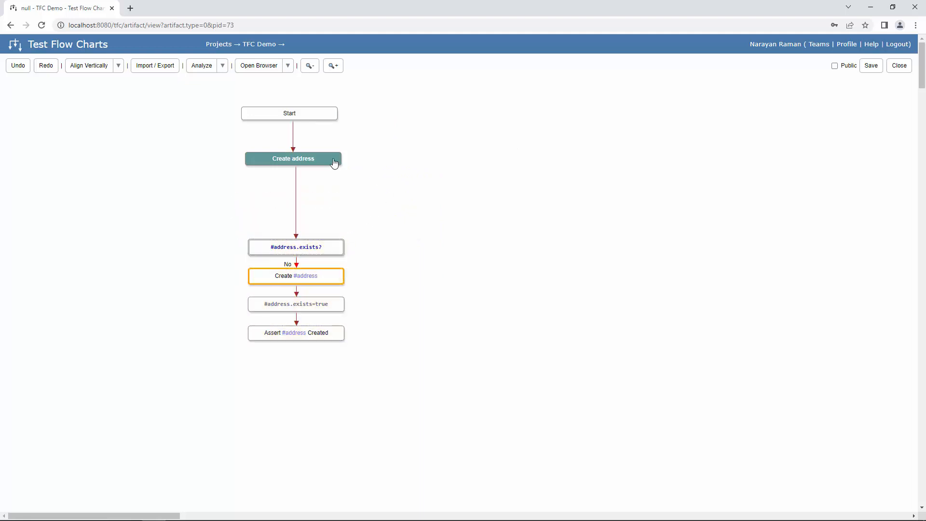
pyautogui.click(333, 160)
pyautogui.keyDown('ctrl'); pyautogui.click(330, 244); pyautogui.keyUp('ctrl')
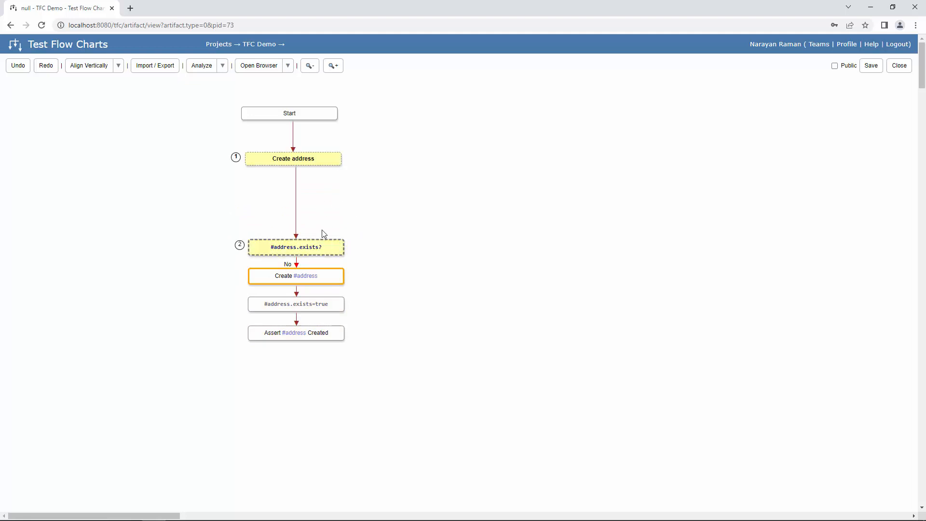
pyautogui.rightClick(324, 247)
pyautogui.click(361, 249)
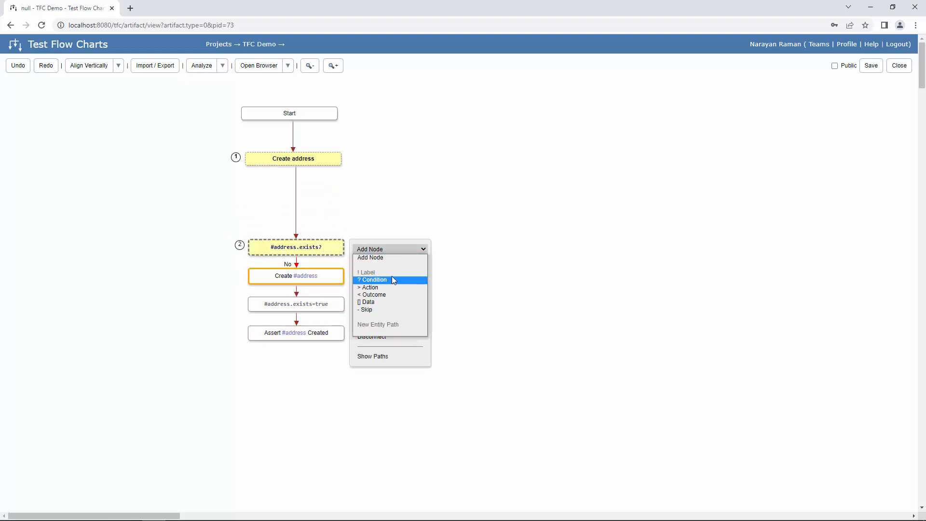
pyautogui.click(392, 277)
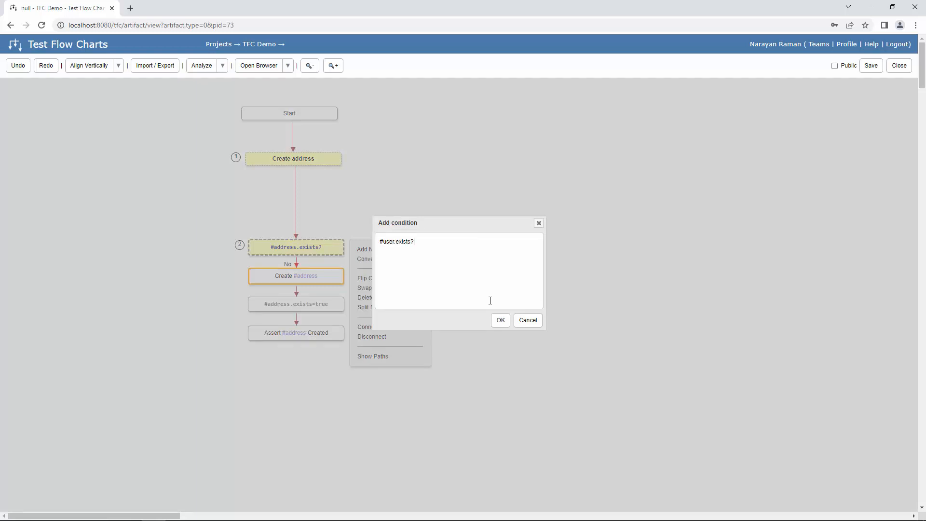
# - Confirm the #user.exists? condition and add a [login=#user] action after it
pyautogui.click(491, 324)
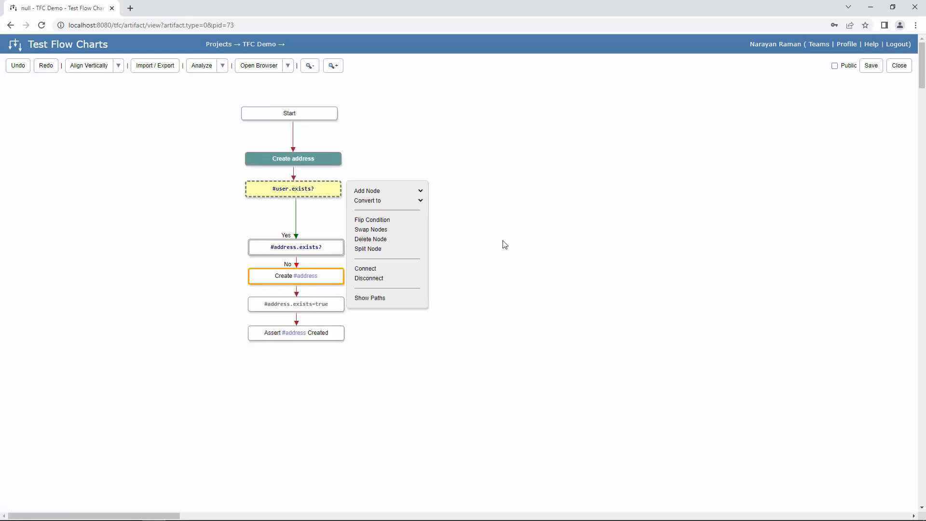
pyautogui.click(297, 250)
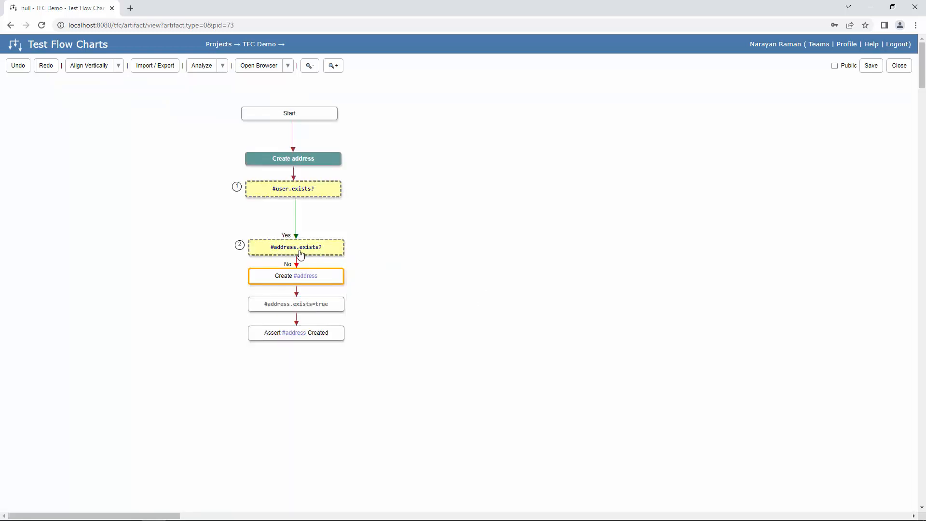
pyautogui.rightClick(335, 248)
pyautogui.click(419, 250)
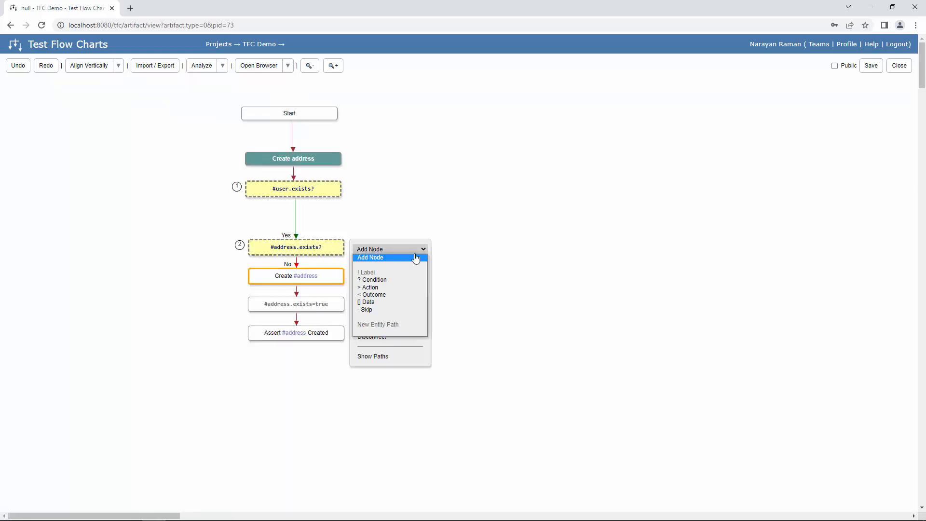
pyautogui.click(395, 287)
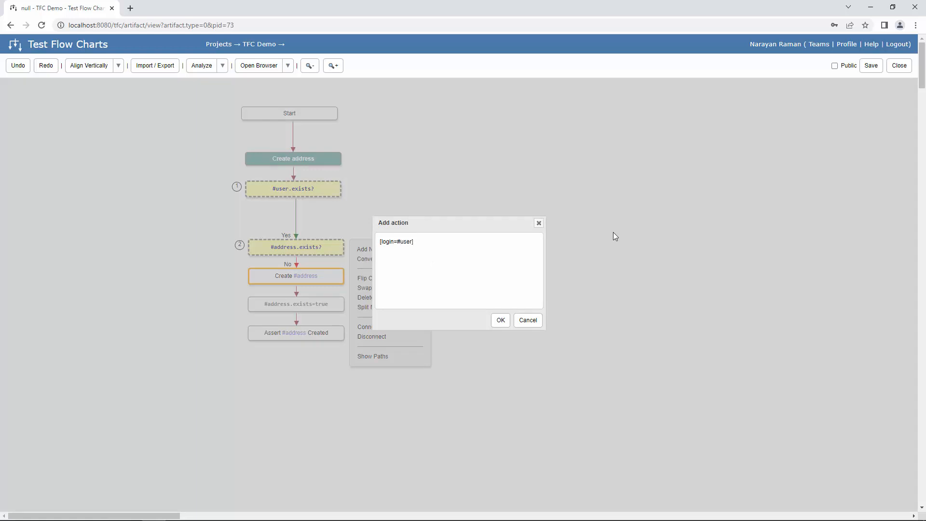
pyautogui.click(501, 321)
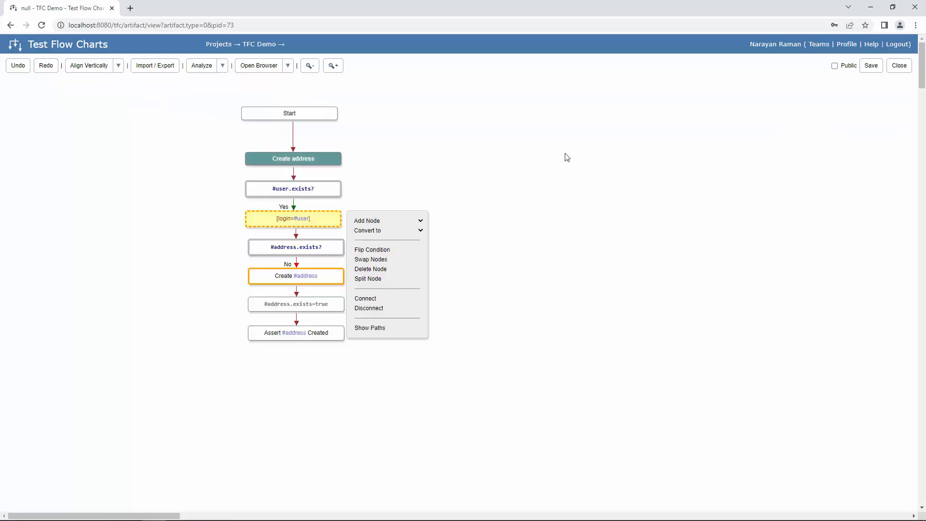
# - Align all nodes vertically and save the paths to Assert #address Created as 'address'
pyautogui.moveTo(224, 100); pyautogui.dragTo(272, 452)
pyautogui.click(89, 65)
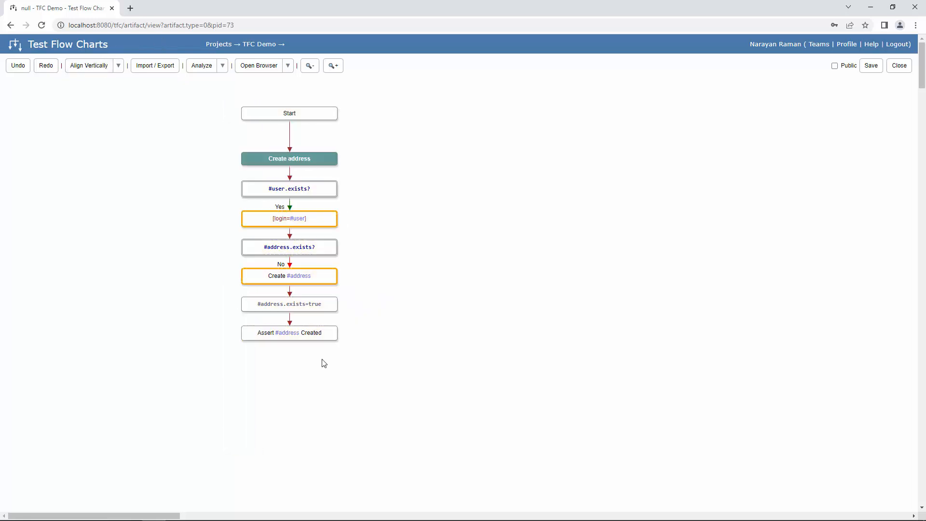
pyautogui.rightClick(332, 336)
pyautogui.click(380, 444)
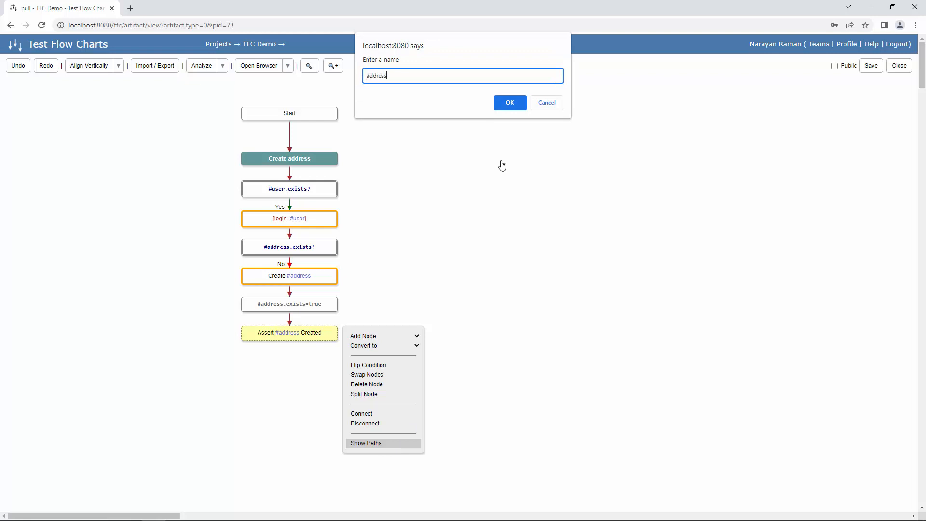
pyautogui.write('address')
pyautogui.click(519, 103)
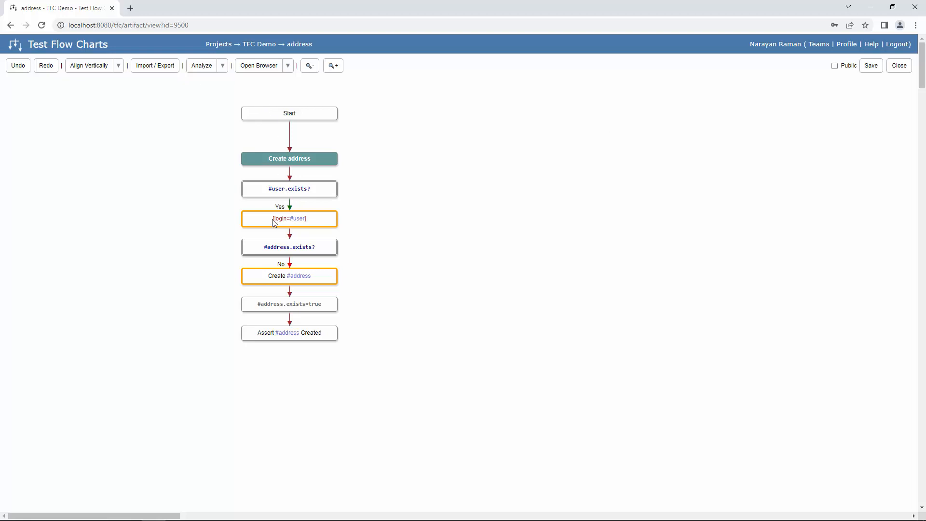
# - Show the path to Assert #address Created, view its combopath, and dock the details panel
pyautogui.rightClick(314, 338)
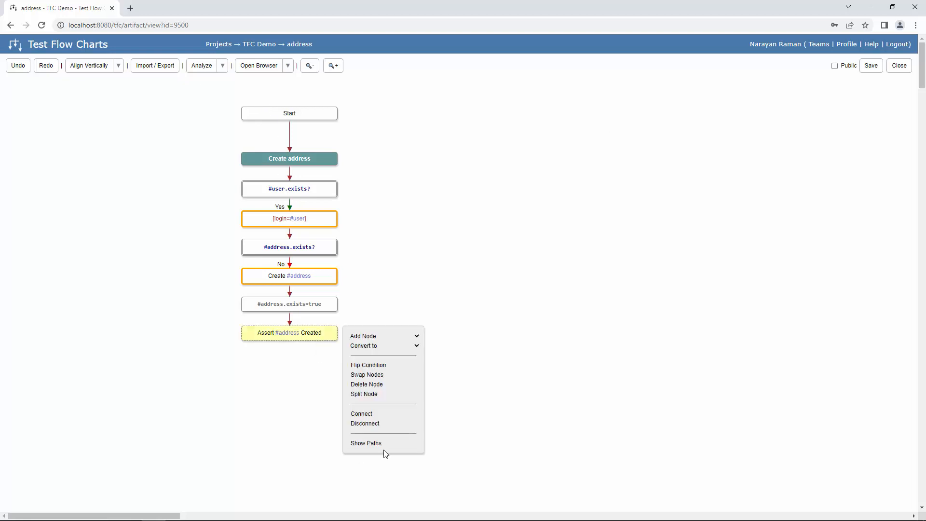
pyautogui.click(383, 443)
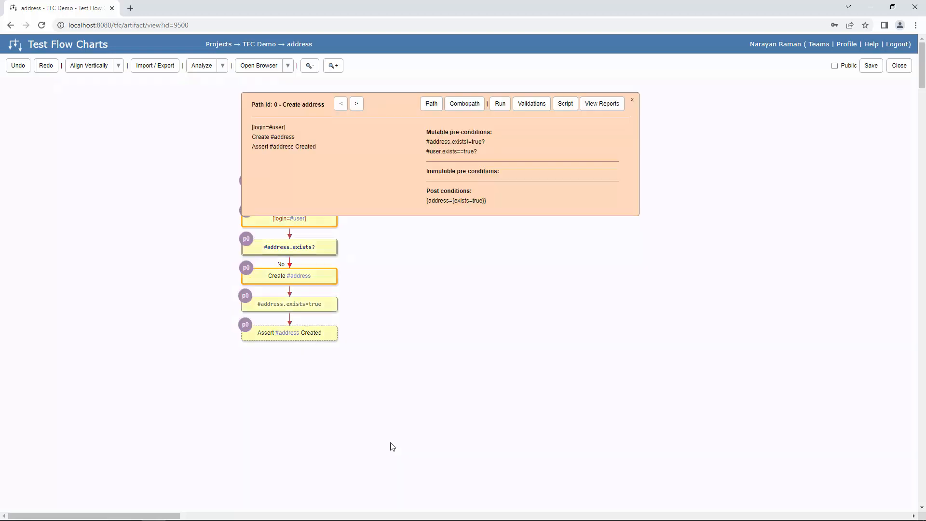
pyautogui.click(475, 105)
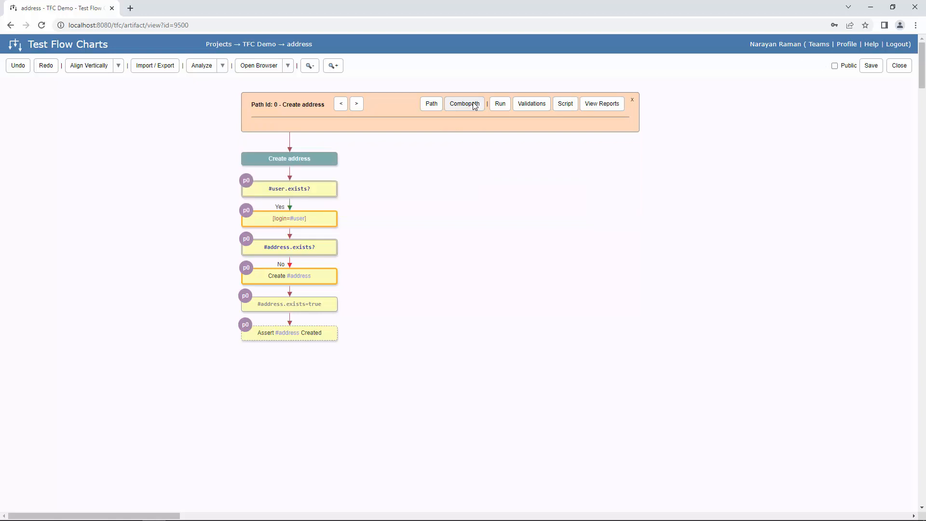
pyautogui.click(432, 105)
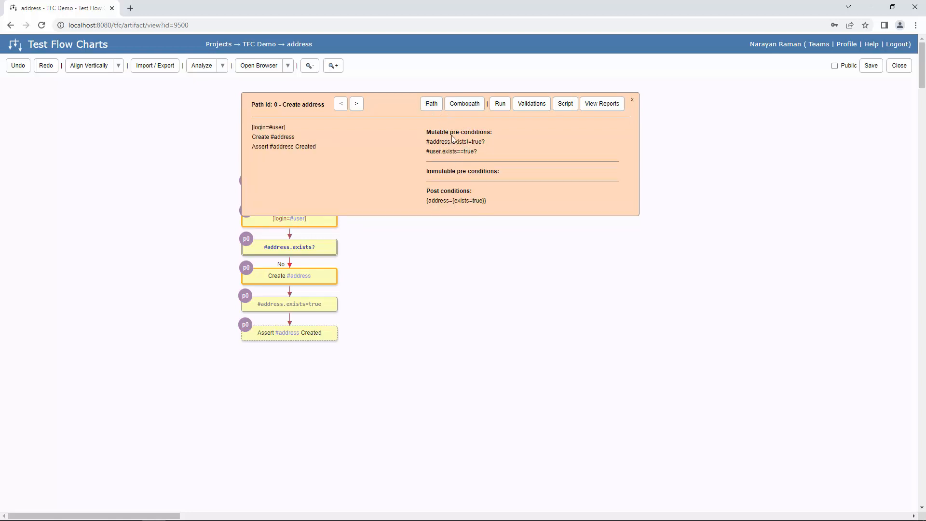
pyautogui.moveTo(387, 108); pyautogui.dragTo(520, 208)
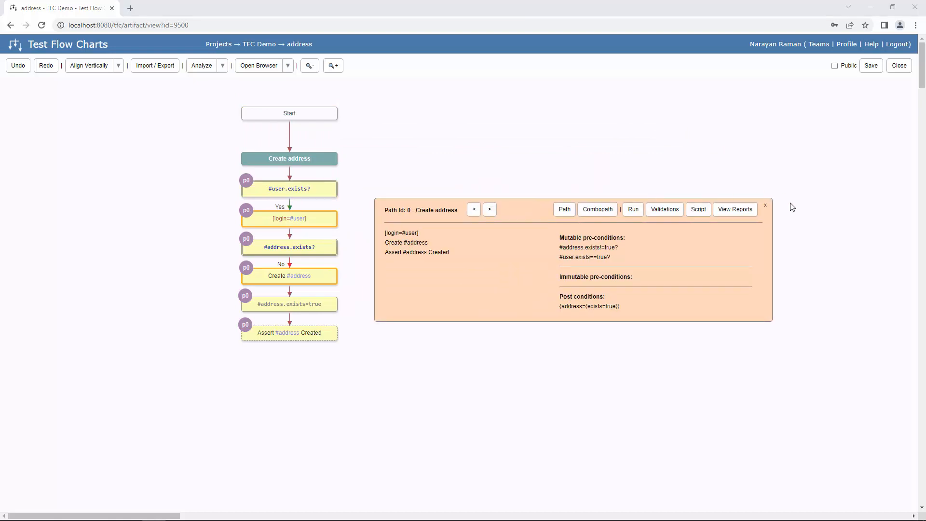
# - Make the User flowchart public, then compute the address path's combopath with Register user first
pyautogui.hotkey('alt', 'Tab')
pyautogui.press('Escape')
pyautogui.middleClick(269, 44)
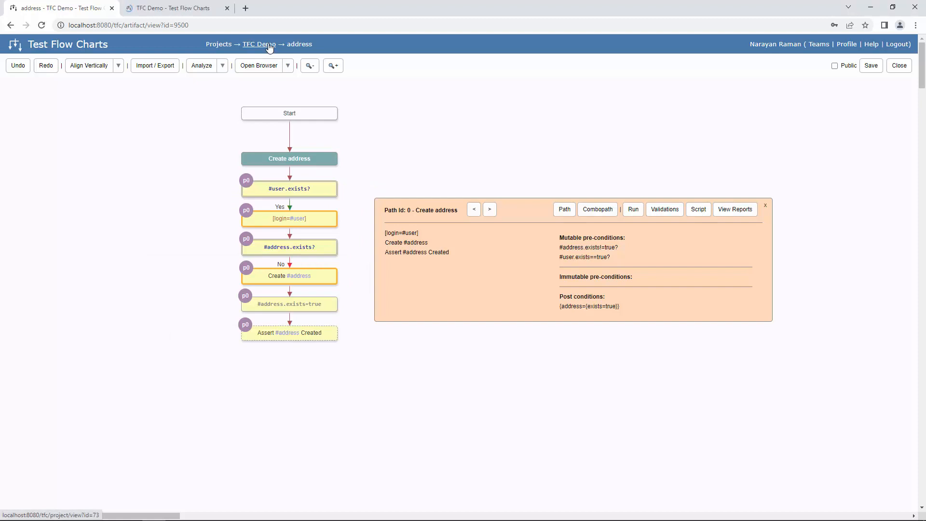
pyautogui.click(188, 6)
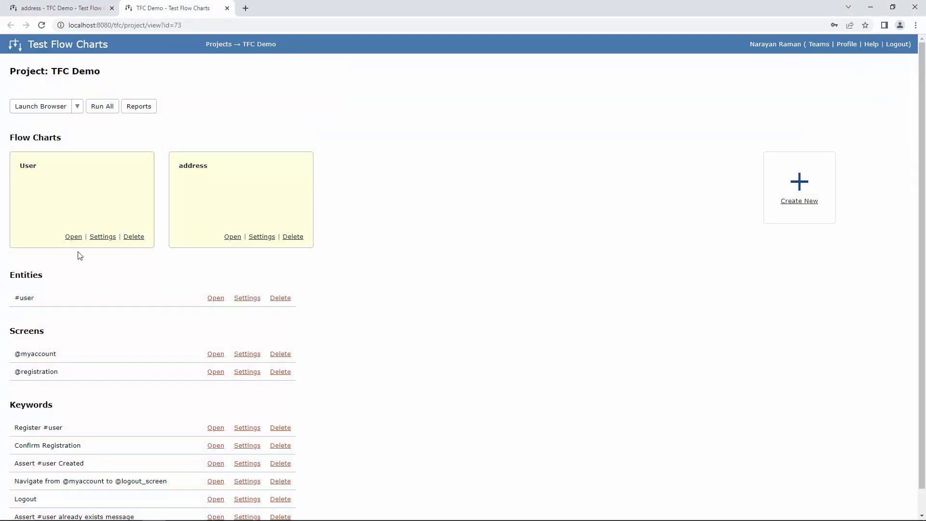
pyautogui.click(72, 239)
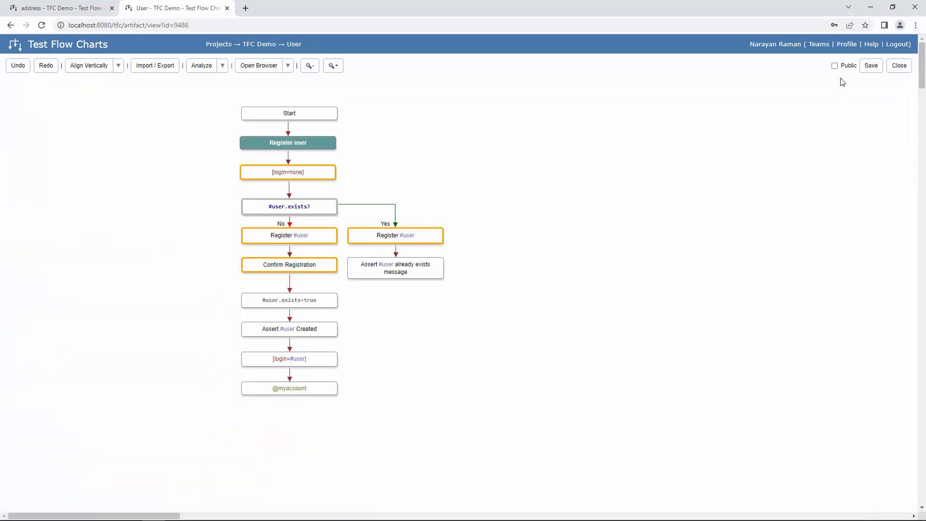
pyautogui.click(835, 66)
pyautogui.click(38, 8)
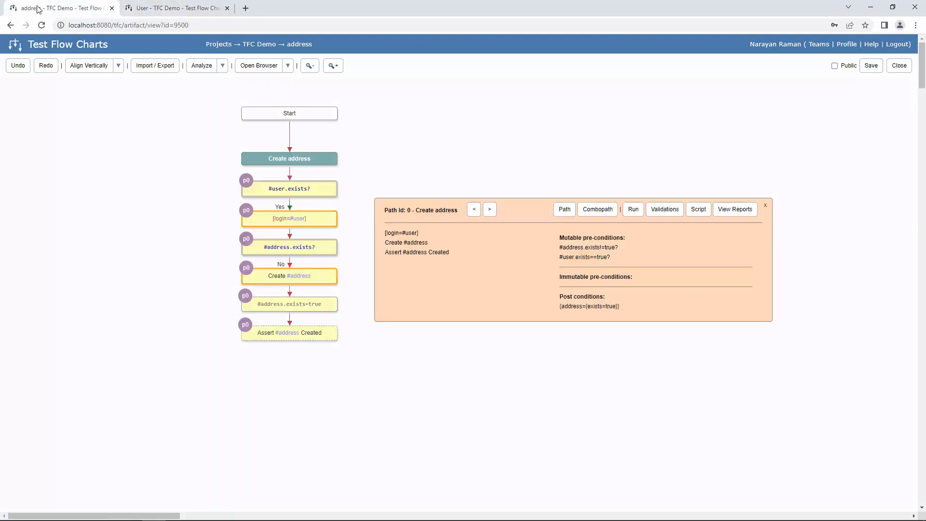
pyautogui.click(608, 213)
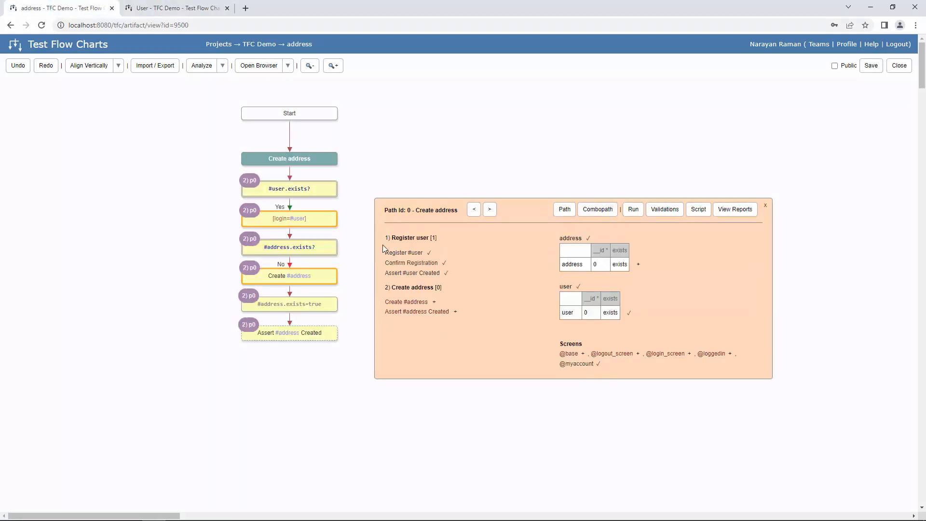